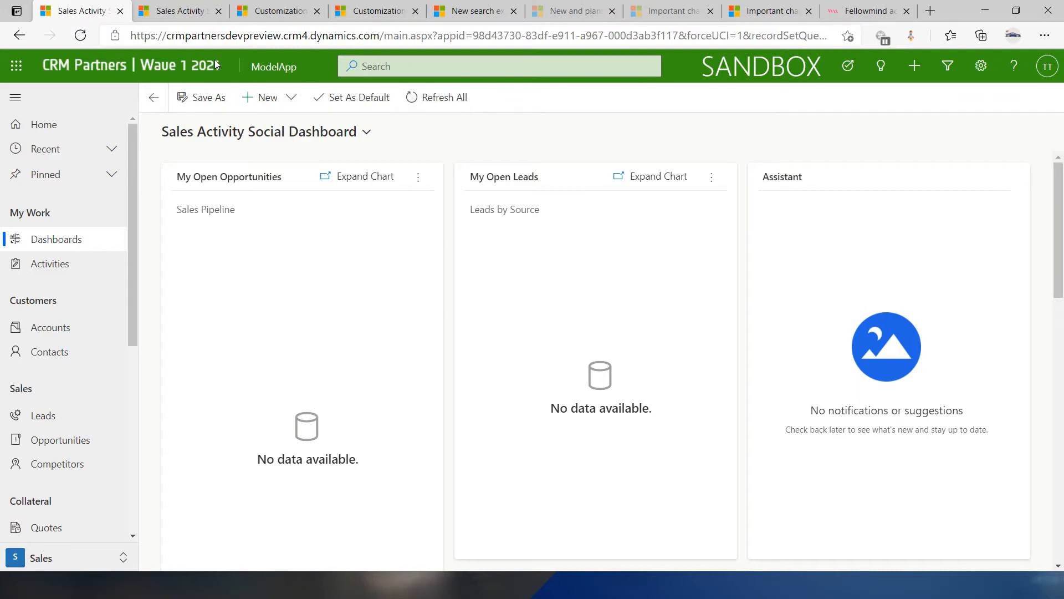
# Read the duplicate detection Unified Interface experience article, covering its release dates, business value and feature details.
pyautogui.click(182, 12)
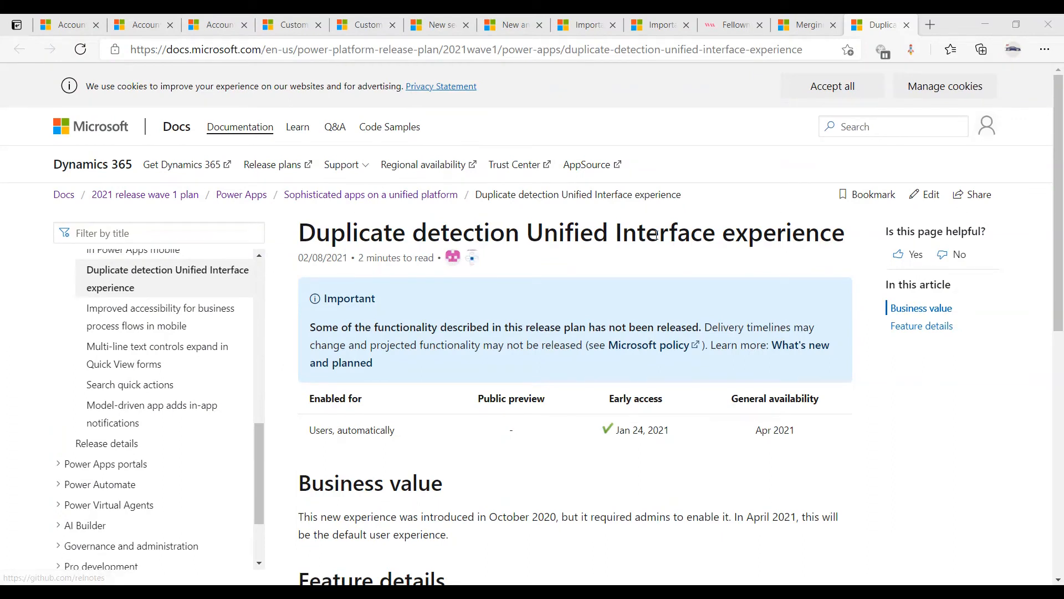
pyautogui.scroll(-4, 781, 290)
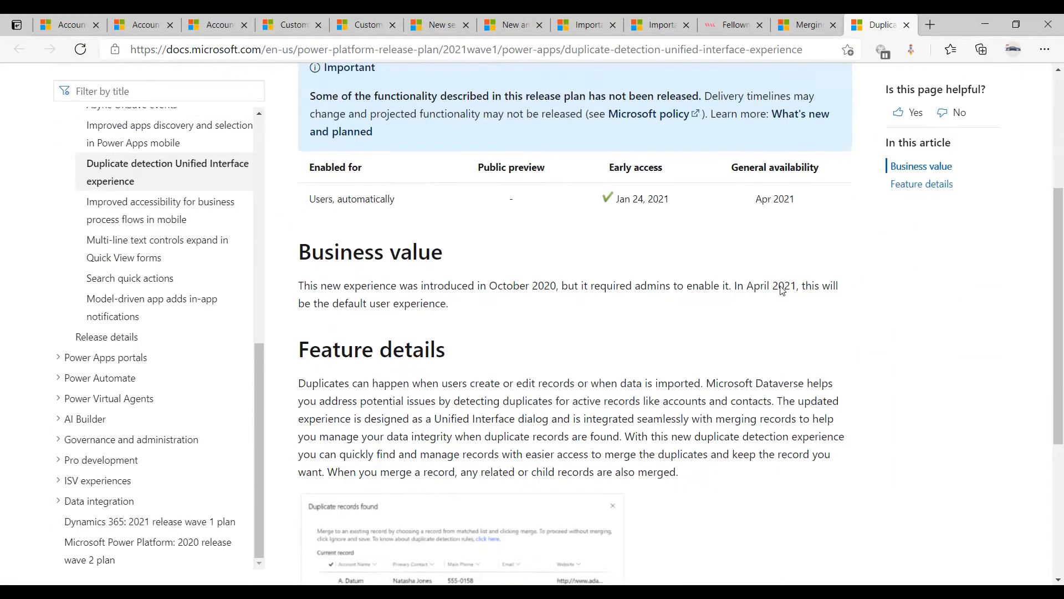
pyautogui.scroll(-1, 781, 286)
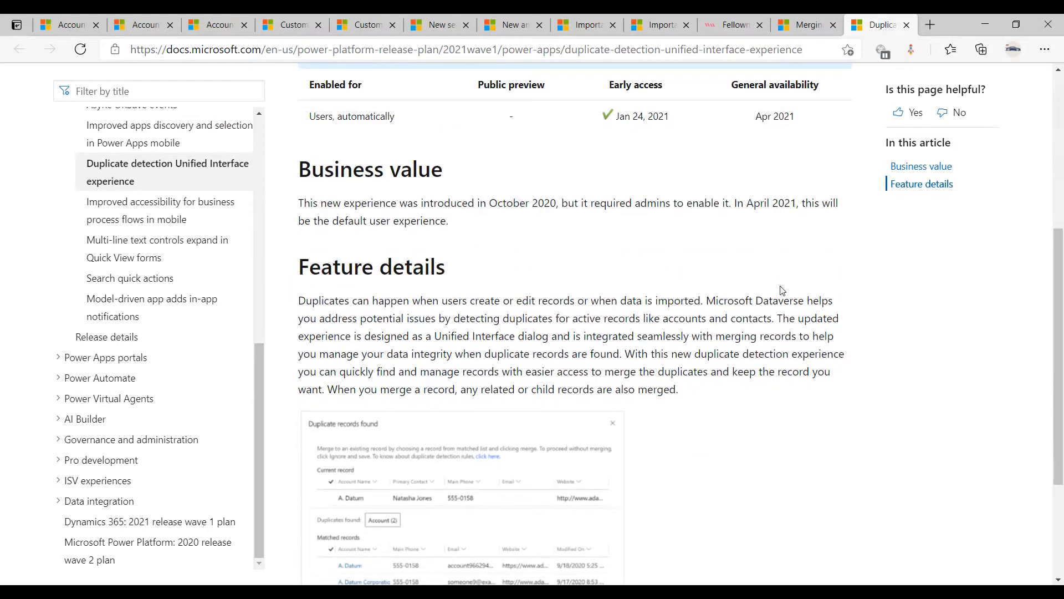
pyautogui.scroll(-2, 781, 290)
pyautogui.scroll(7, 782, 290)
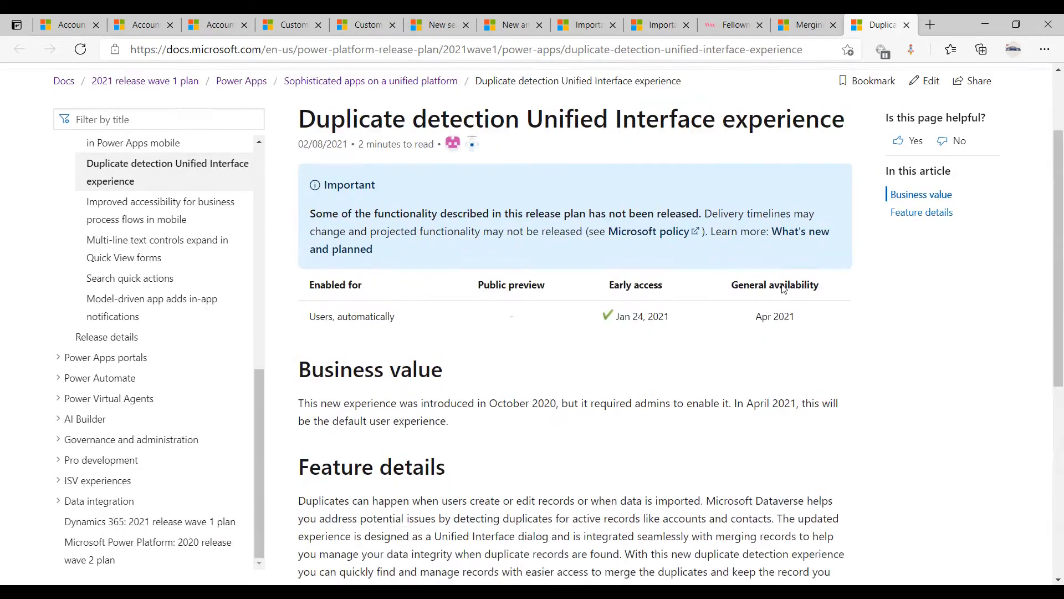
pyautogui.moveTo(299, 231); pyautogui.dragTo(527, 233)
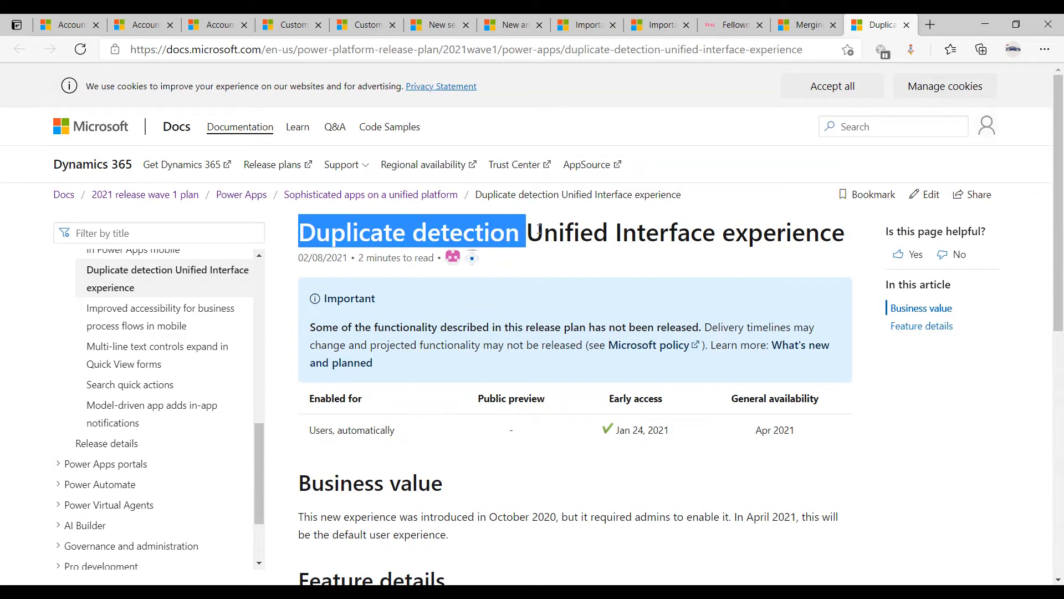
# Examine the release plan article on merging records in Unified Interface, including the merge dialog illustration in its feature details.
pyautogui.click(809, 25)
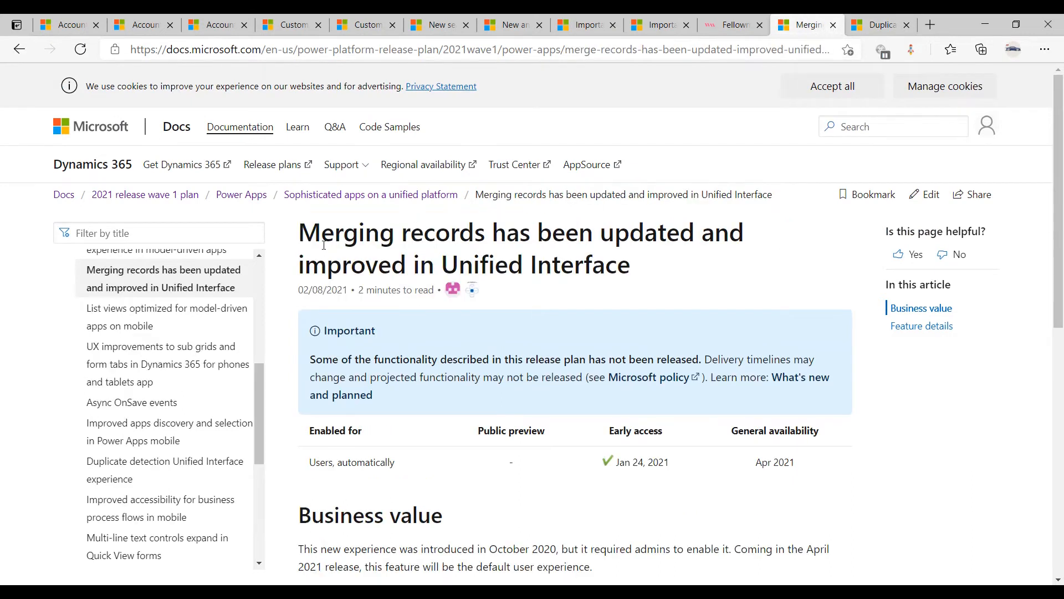
pyautogui.doubleClick(325, 235)
pyautogui.scroll(-8, 324, 235)
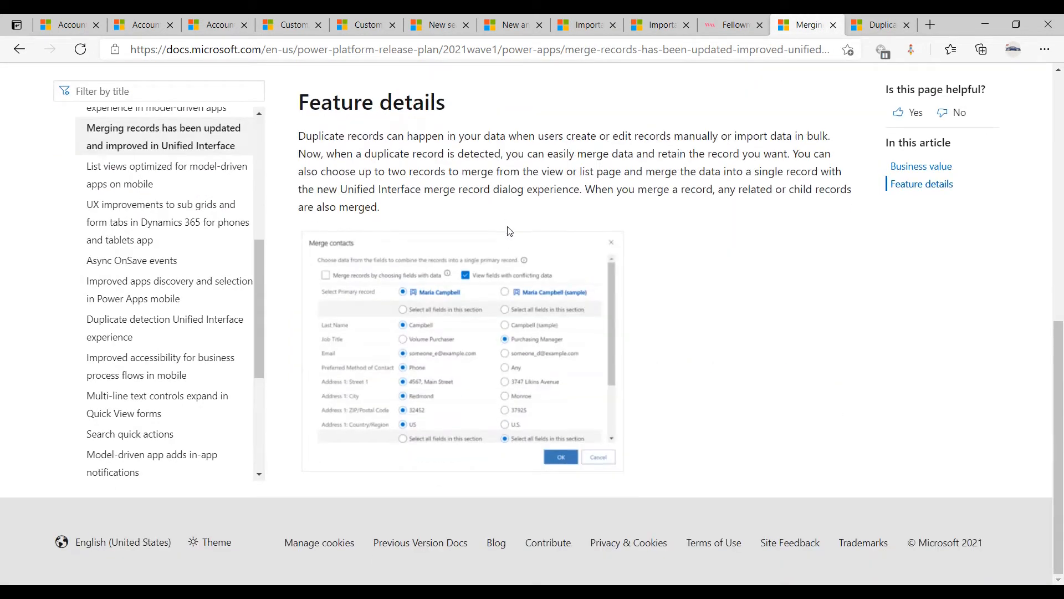
pyautogui.scroll(4, 632, 315)
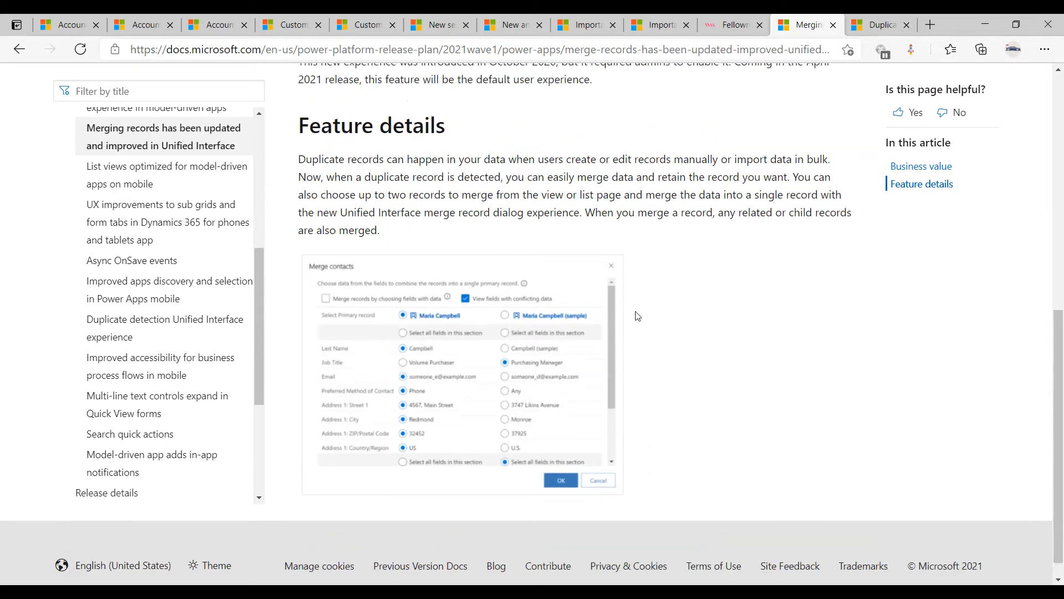
pyautogui.scroll(4, 637, 315)
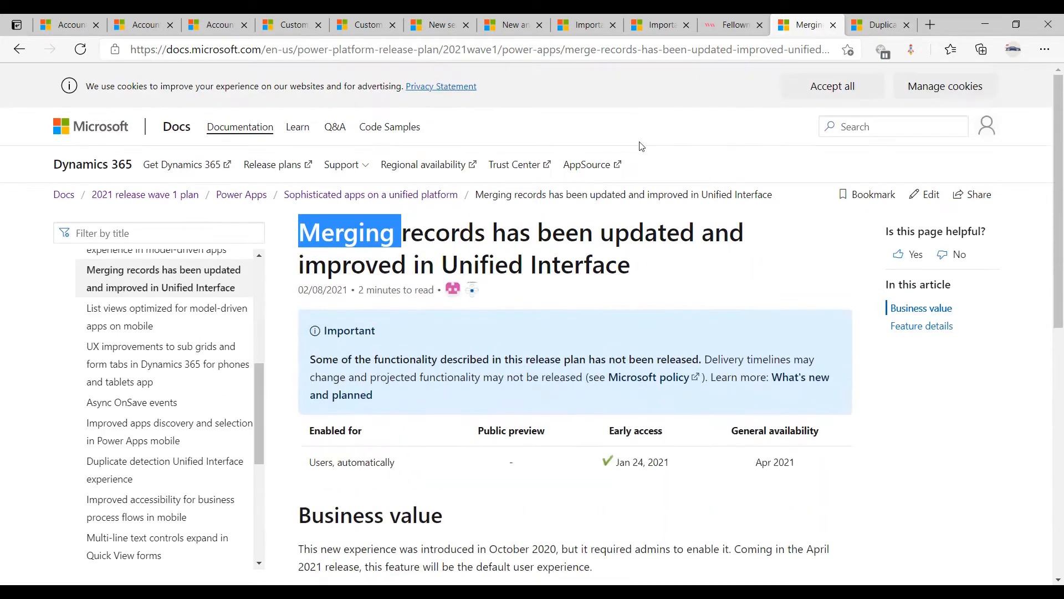
# Return to the duplicate detection article and examine its illustration of the Duplicate records found dialog.
pyautogui.click(877, 25)
pyautogui.click(732, 251)
pyautogui.scroll(-7, 732, 253)
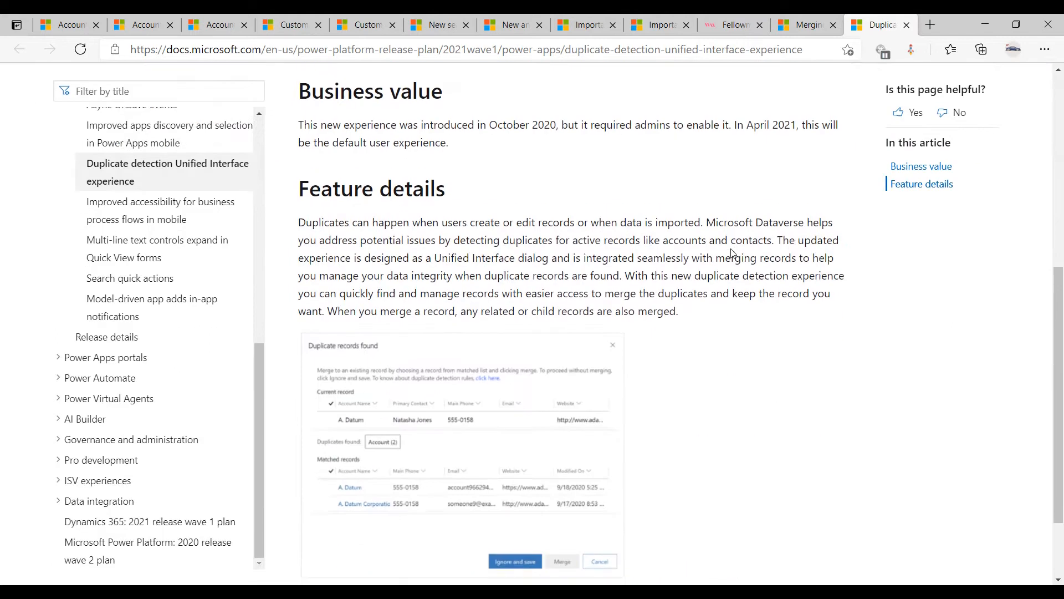
pyautogui.scroll(-2, 733, 252)
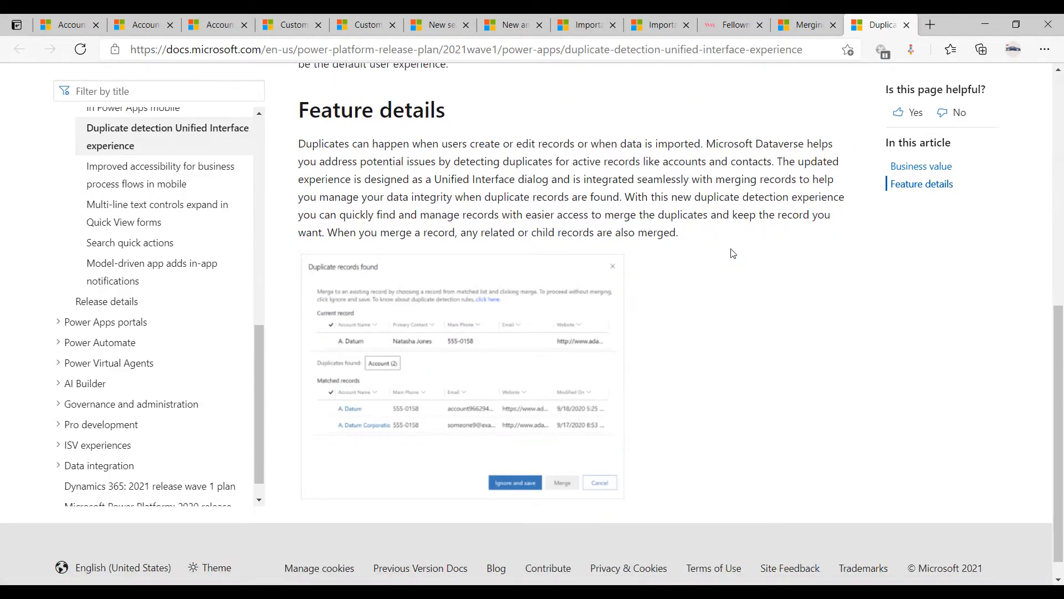
pyautogui.scroll(9, 732, 253)
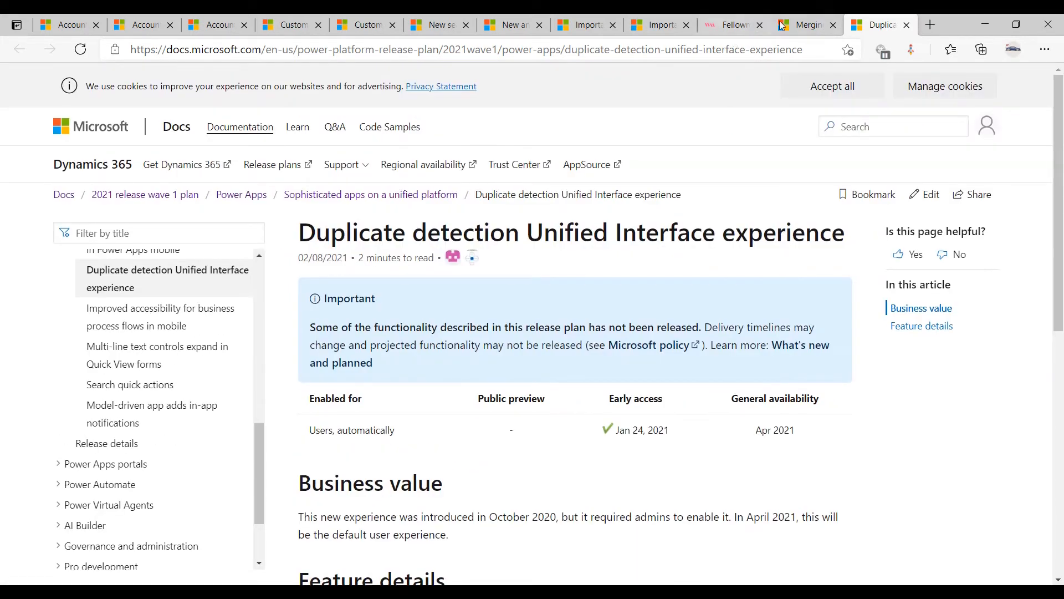
pyautogui.click(73, 28)
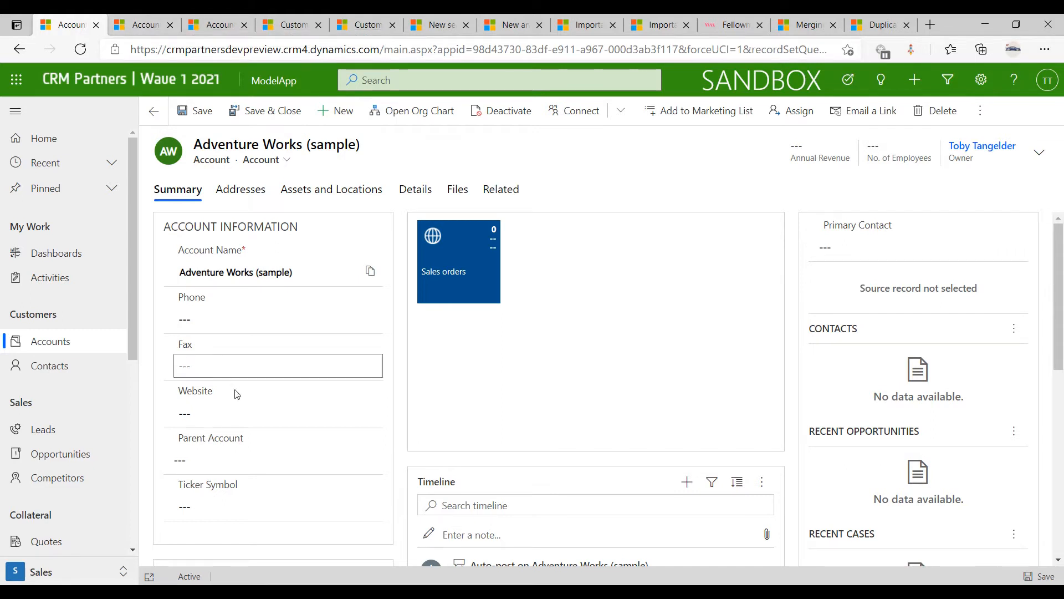
pyautogui.click(238, 406)
pyautogui.write('https://www.adw.com')
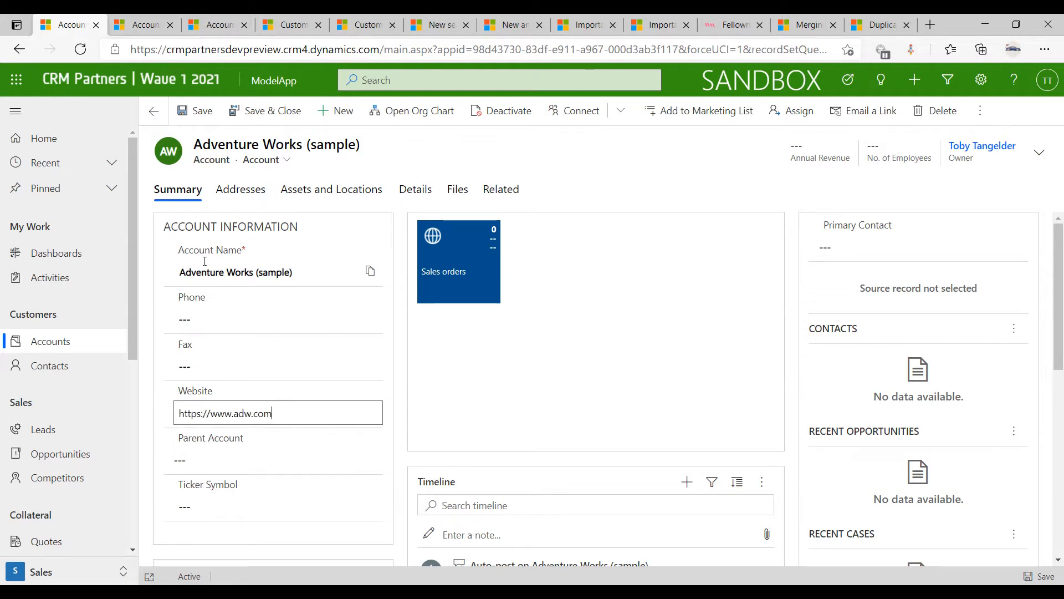
pyautogui.moveTo(285, 410); pyautogui.dragTo(93, 382)
pyautogui.hotkey('ctrl', 'c')
pyautogui.press('Delete')
pyautogui.click(141, 25)
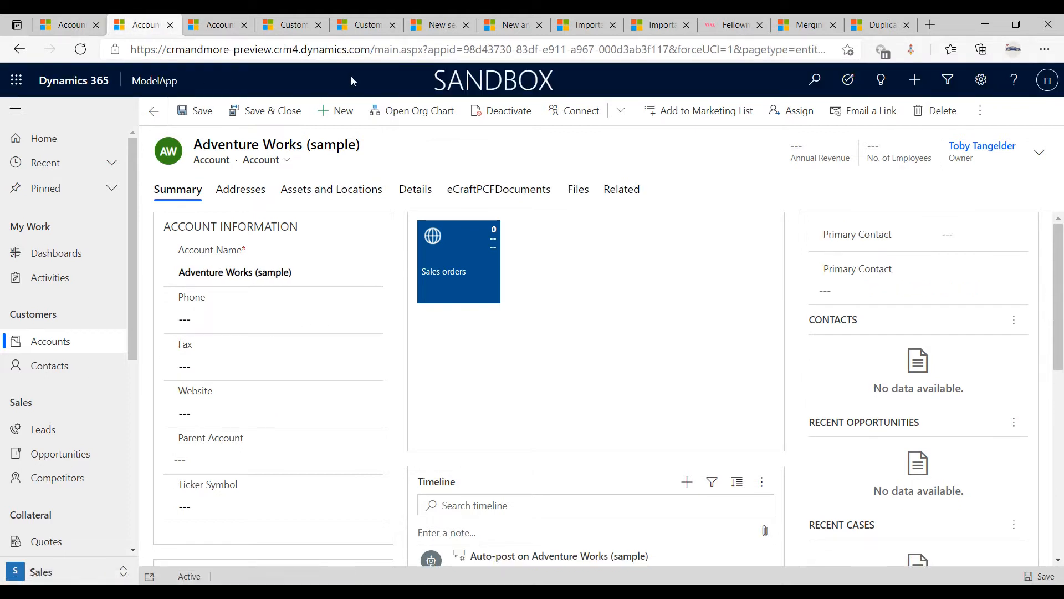
pyautogui.click(200, 409)
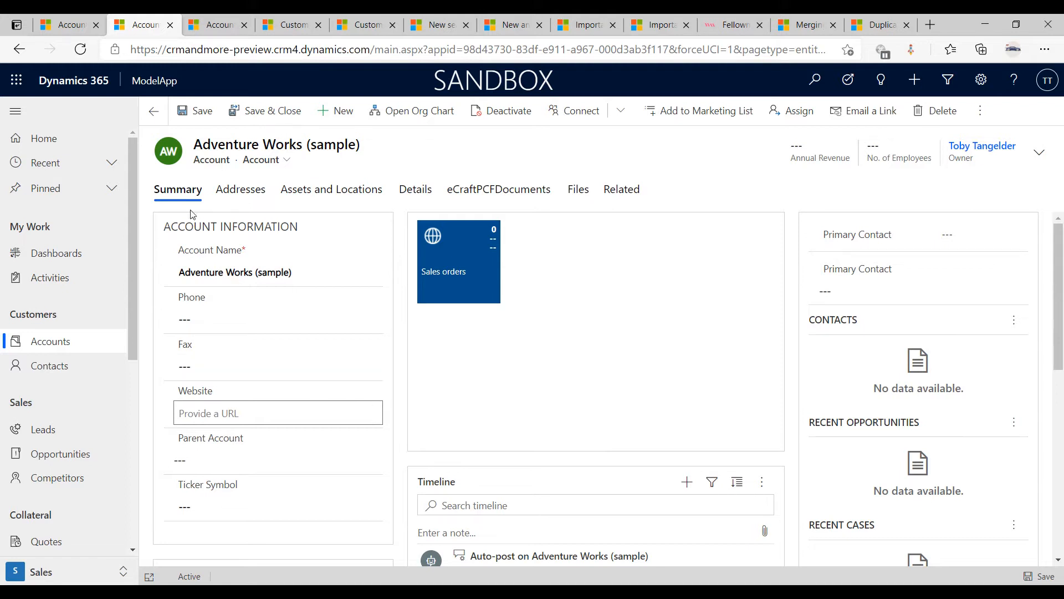
pyautogui.hotkey('ctrl', 'v')
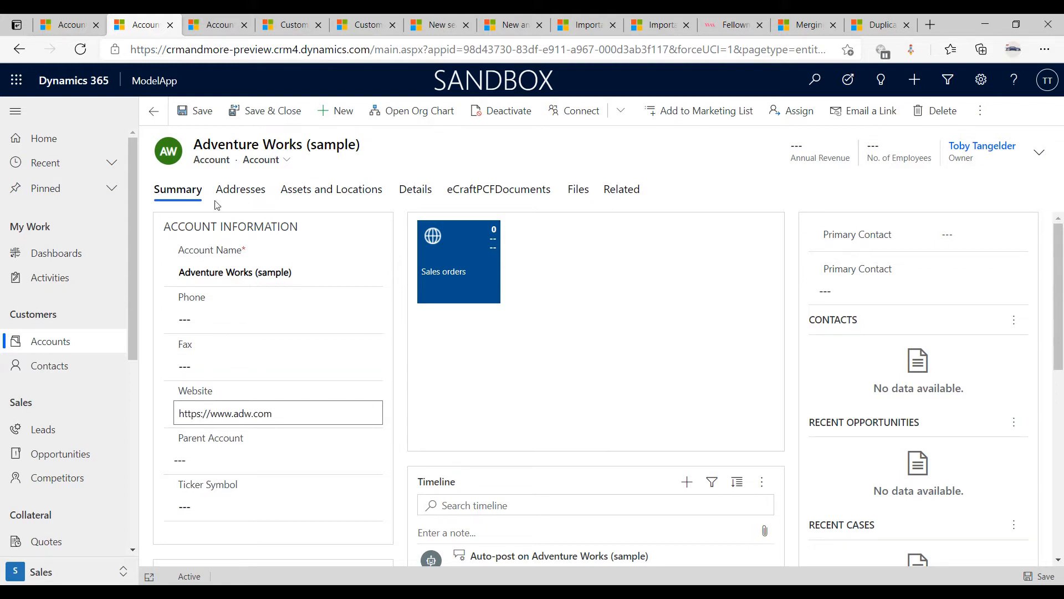
pyautogui.click(213, 115)
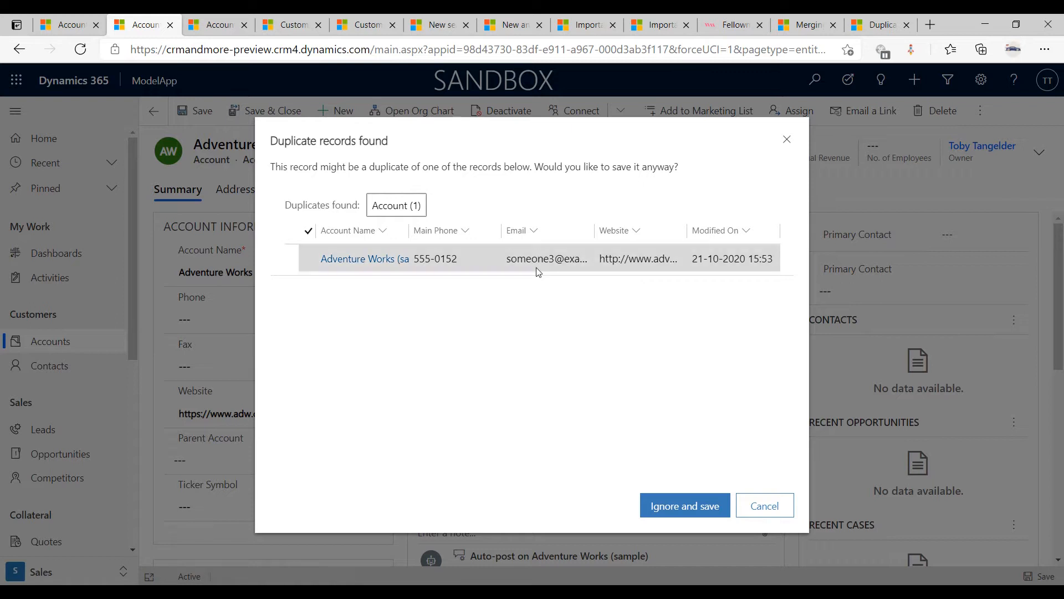
# Inspect the matched duplicate account's summary in a separate browser tab, close it, and save the current account while ignoring the duplicate.
pyautogui.rightClick(371, 264)
pyautogui.click(446, 270)
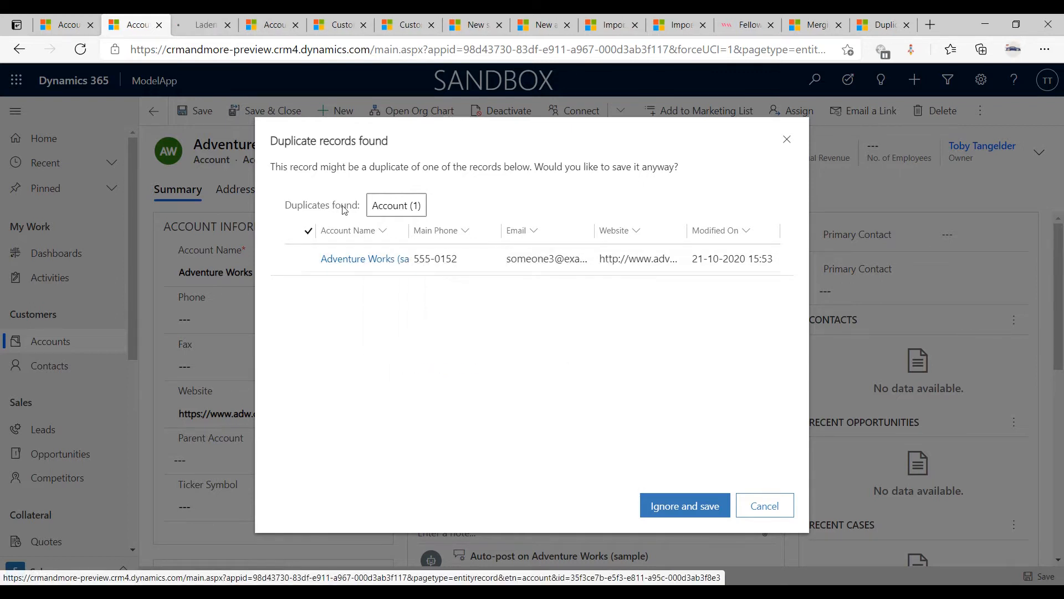
pyautogui.click(205, 26)
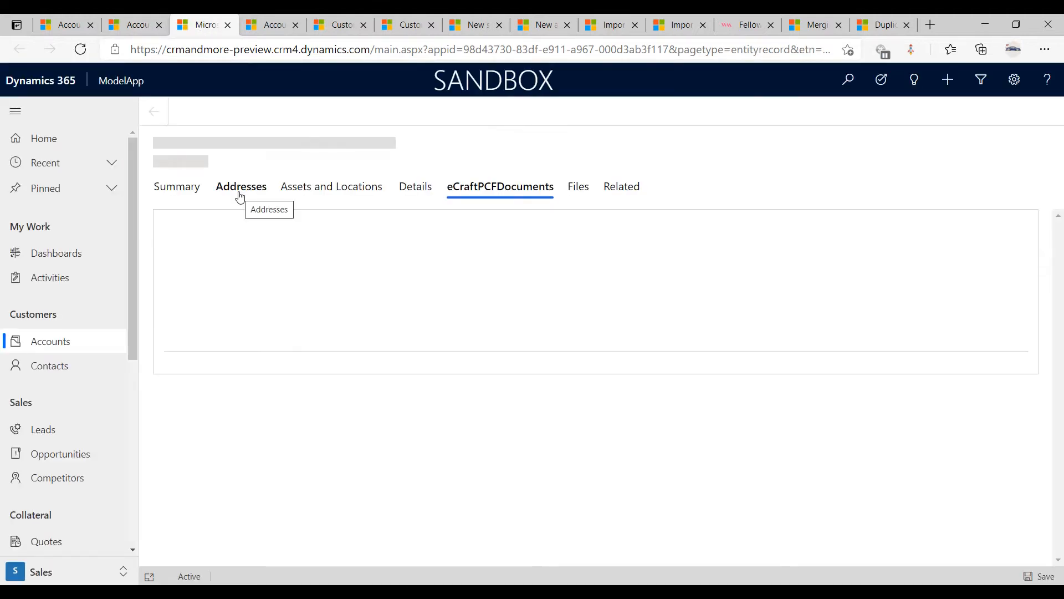
pyautogui.click(209, 189)
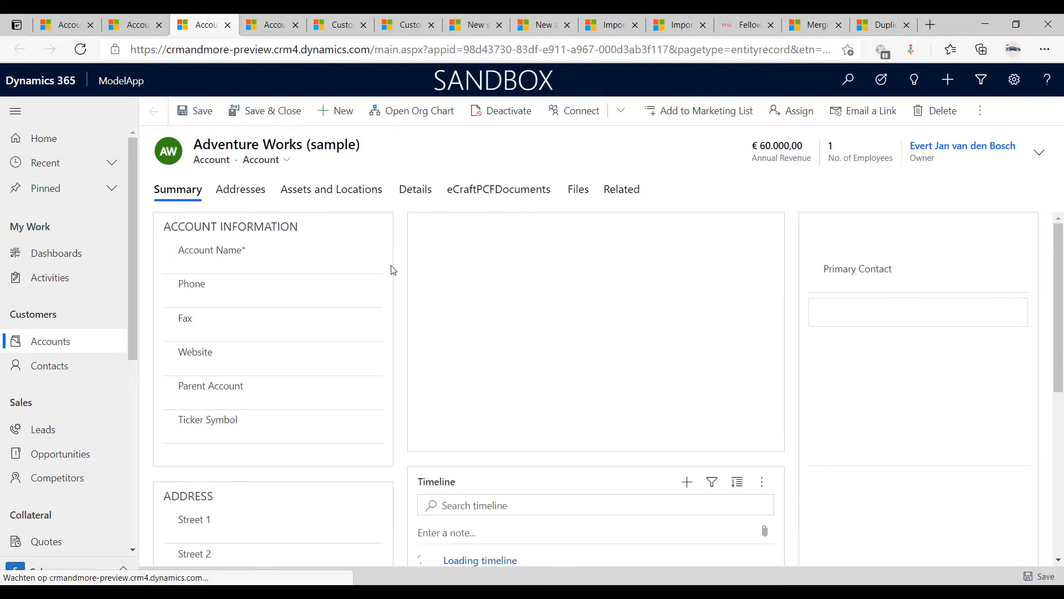
pyautogui.scroll(-1, 395, 270)
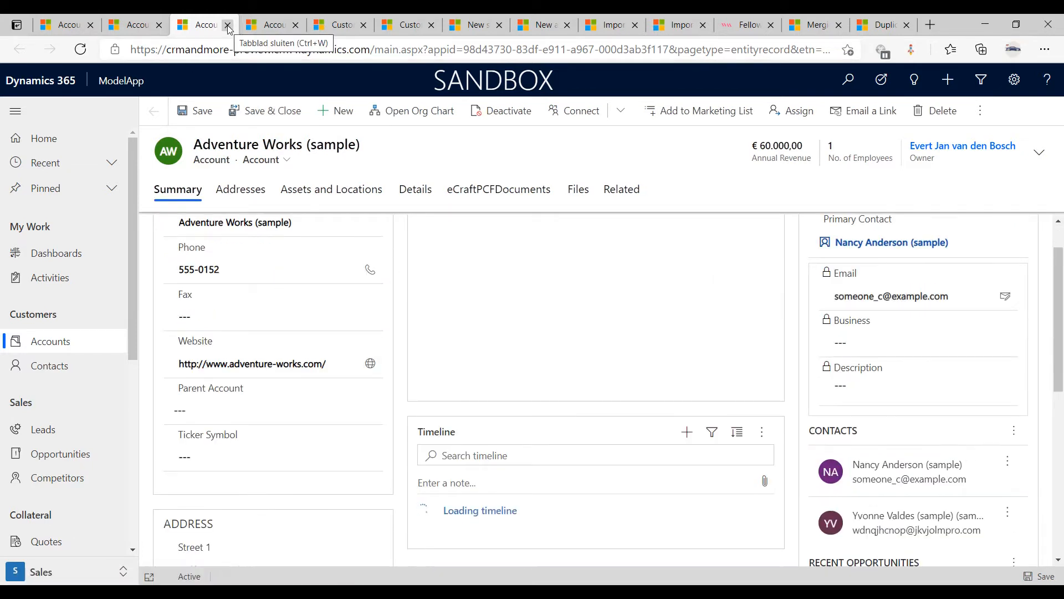
pyautogui.click(227, 24)
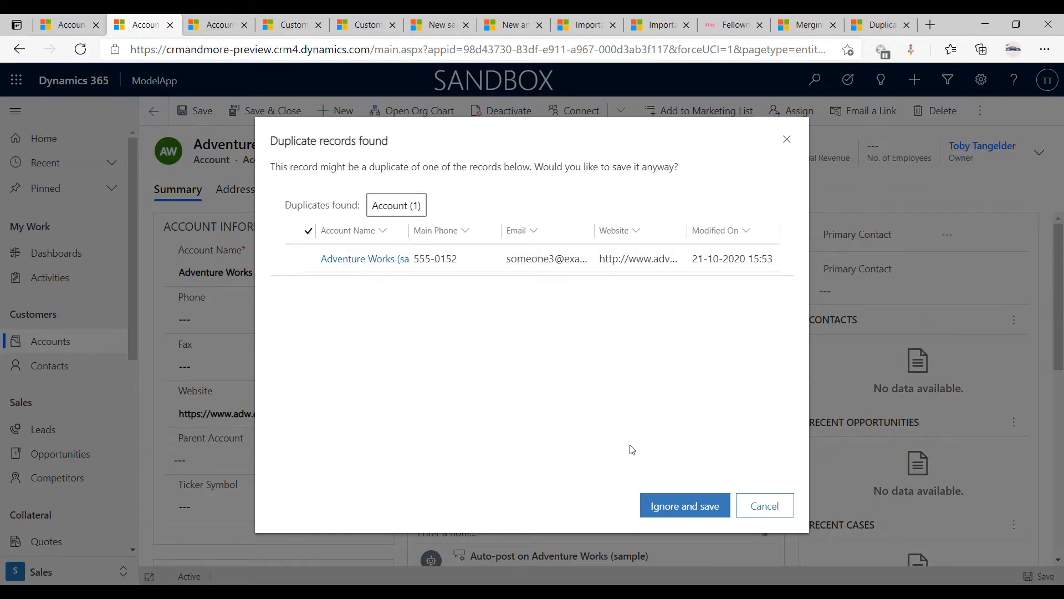
pyautogui.click(714, 508)
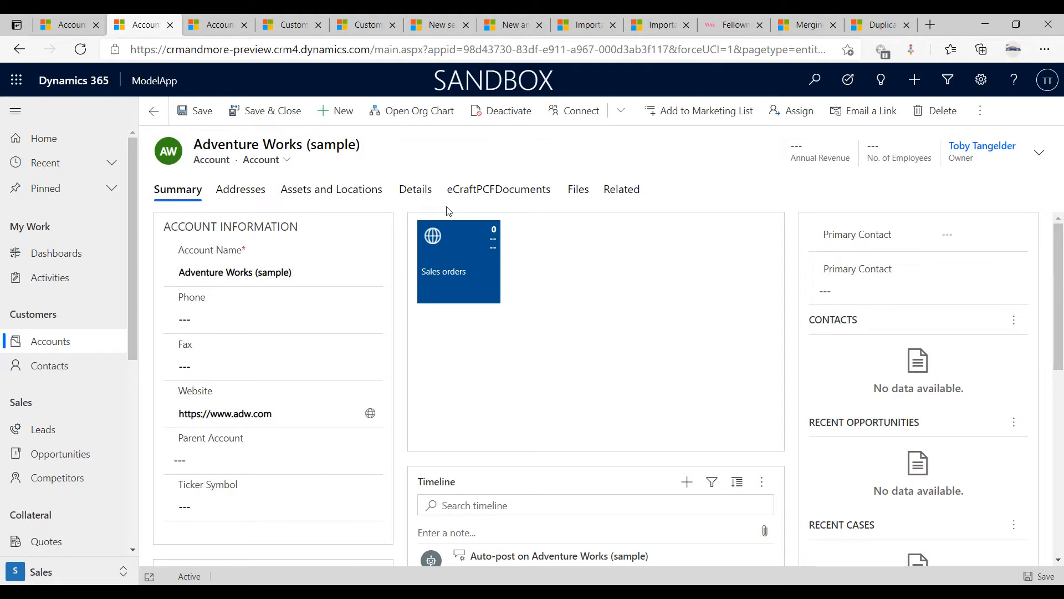
# Select both Adventure Works (sample) records in the Active Accounts view and start merging them.
pyautogui.click(62, 347)
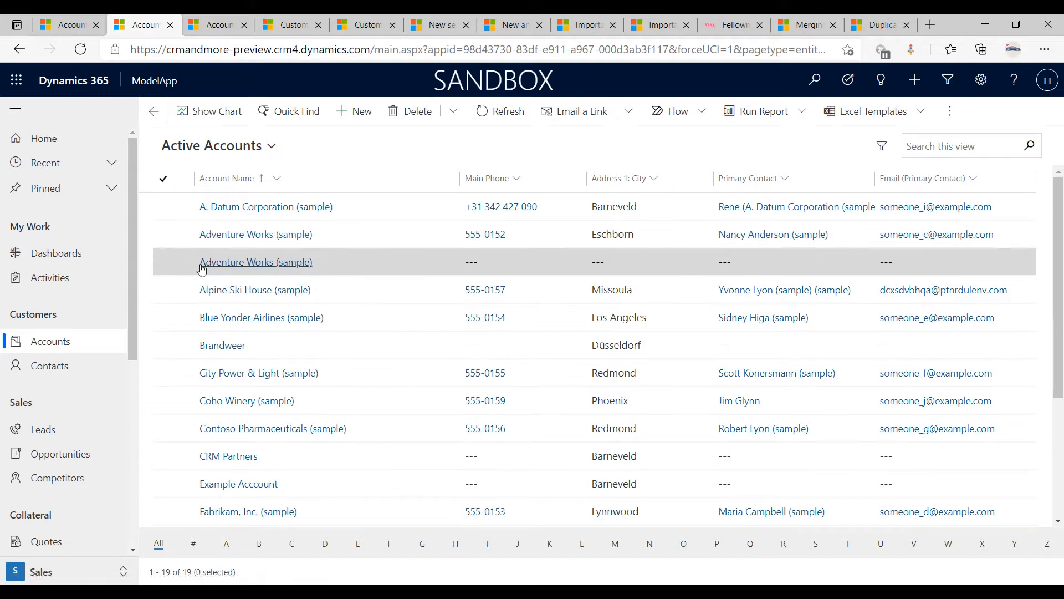
pyautogui.click(168, 260)
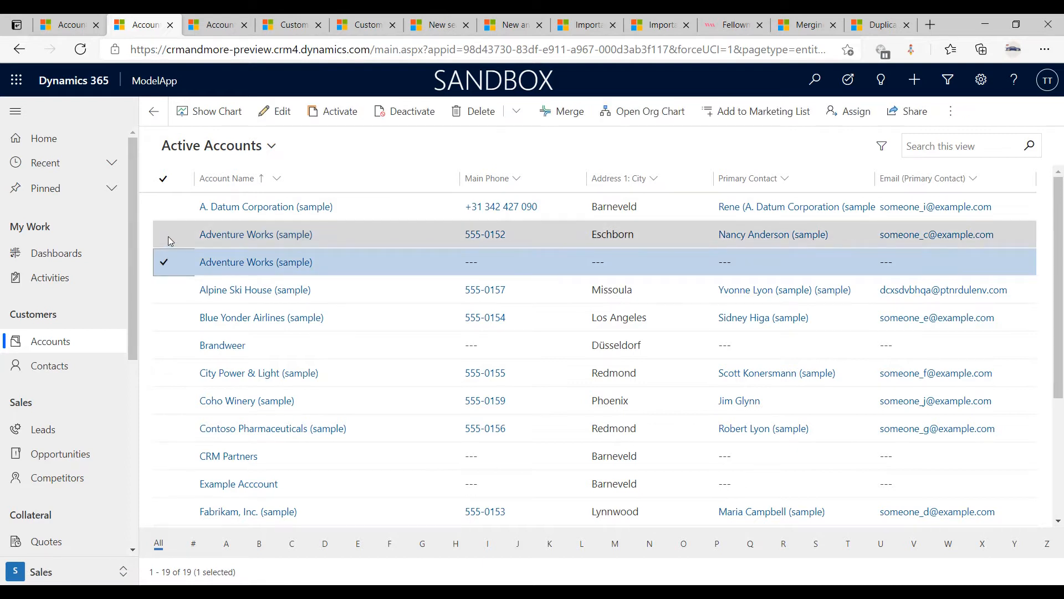
pyautogui.scroll(-3, 189, 348)
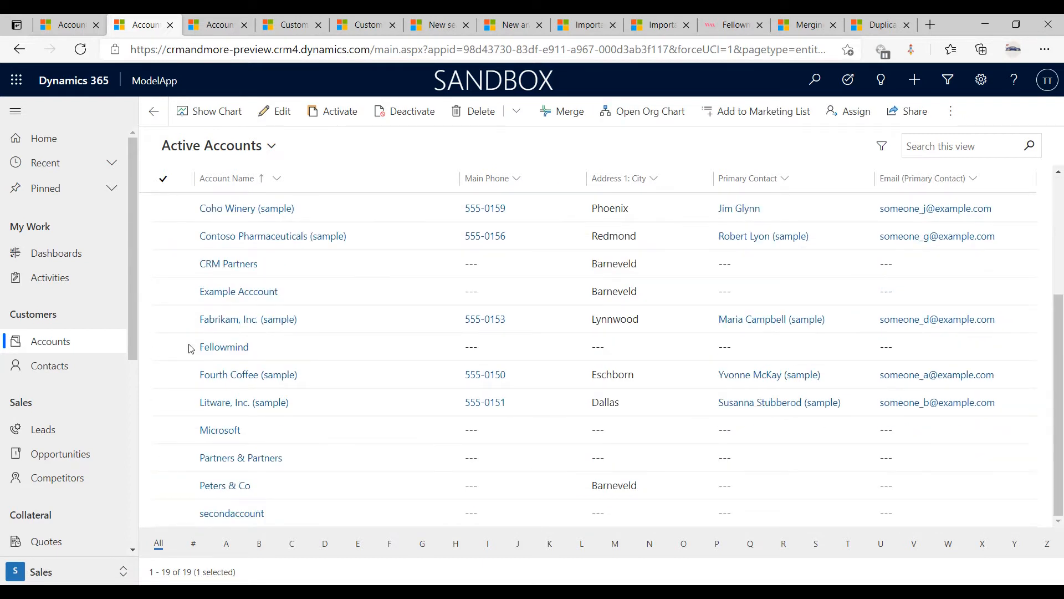
pyautogui.scroll(3, 189, 348)
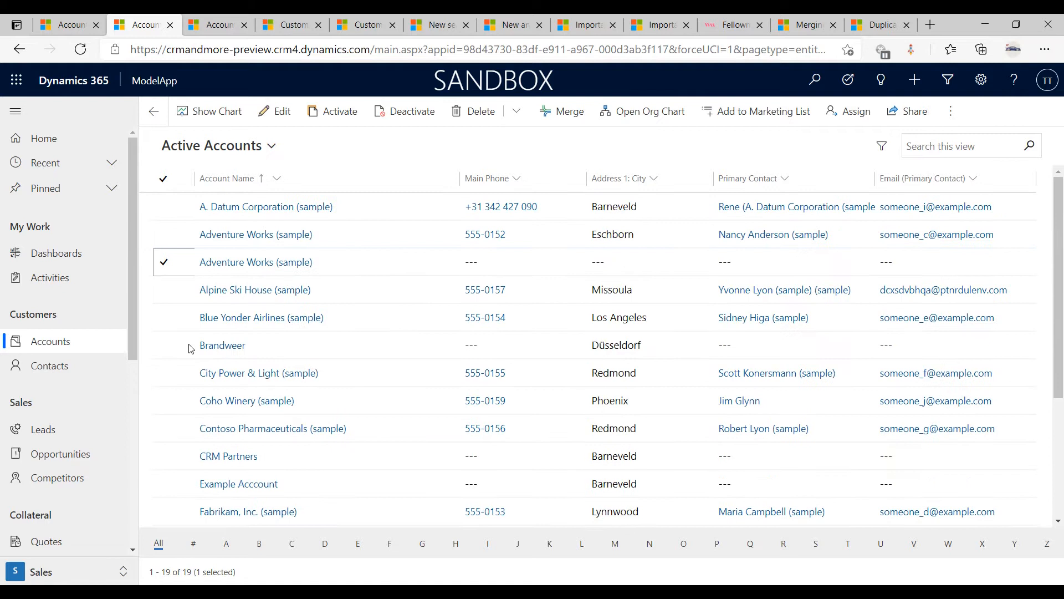
pyautogui.click(168, 234)
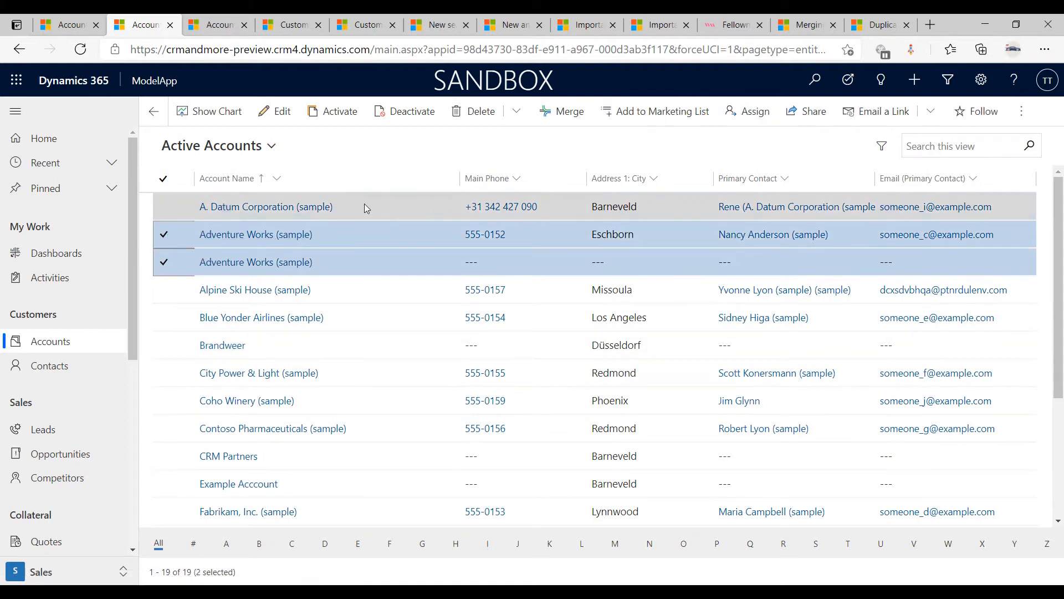
pyautogui.click(561, 114)
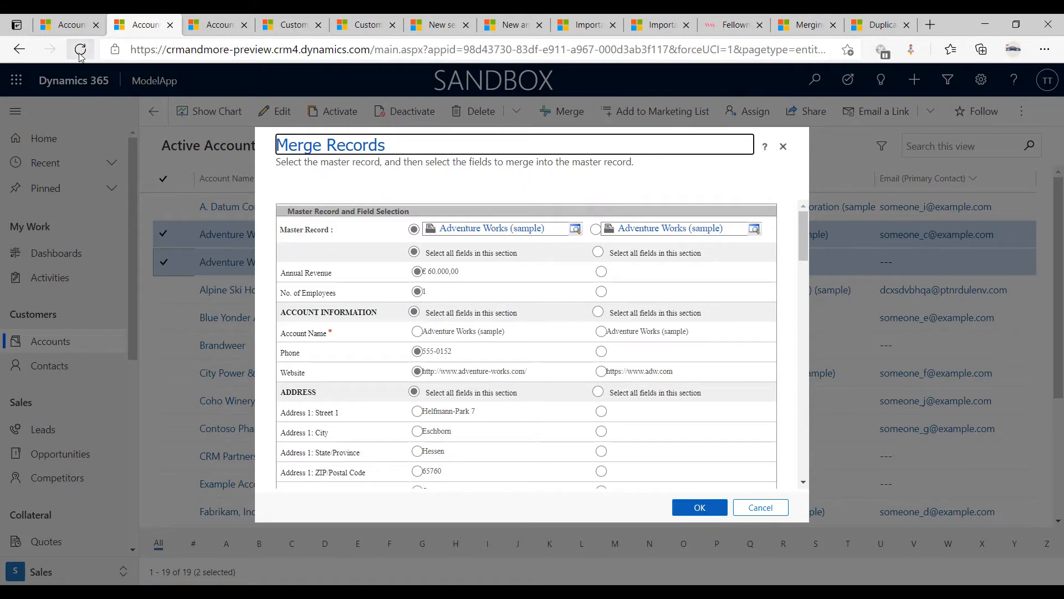
pyautogui.click(65, 26)
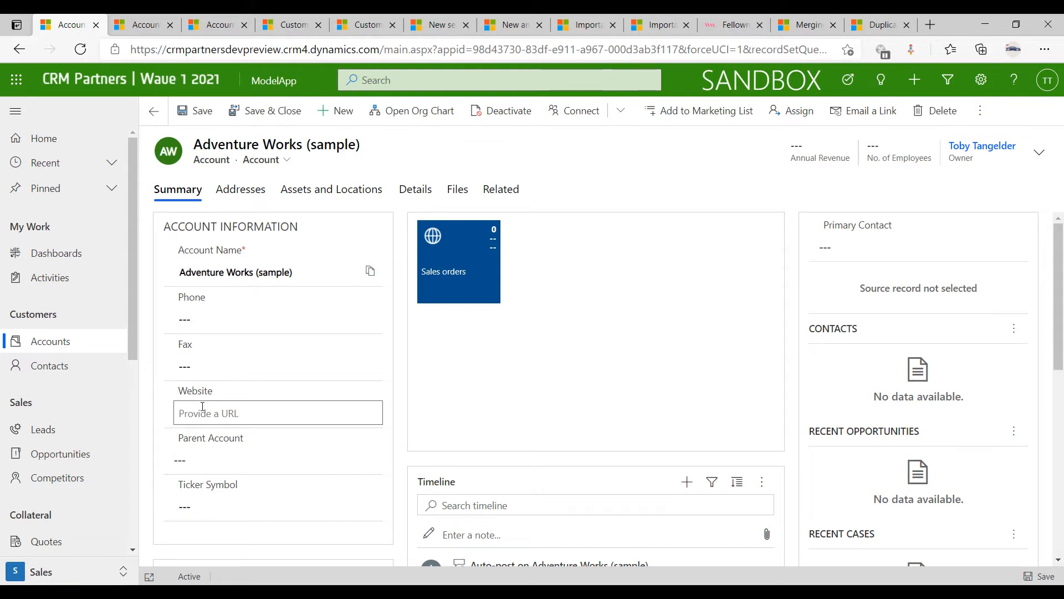
pyautogui.hotkey('ctrl', 'v')
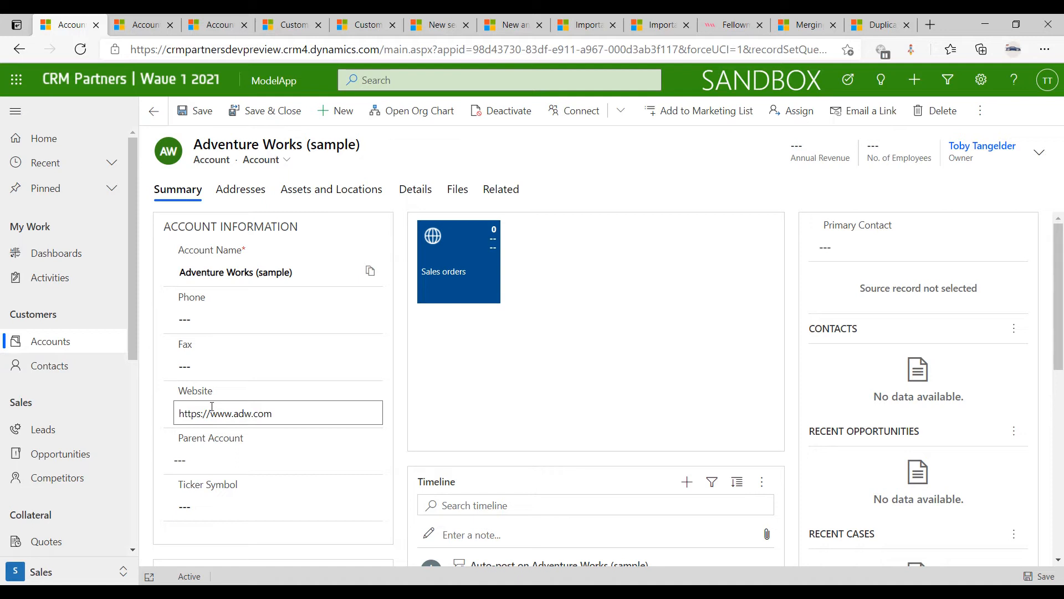
pyautogui.click(201, 115)
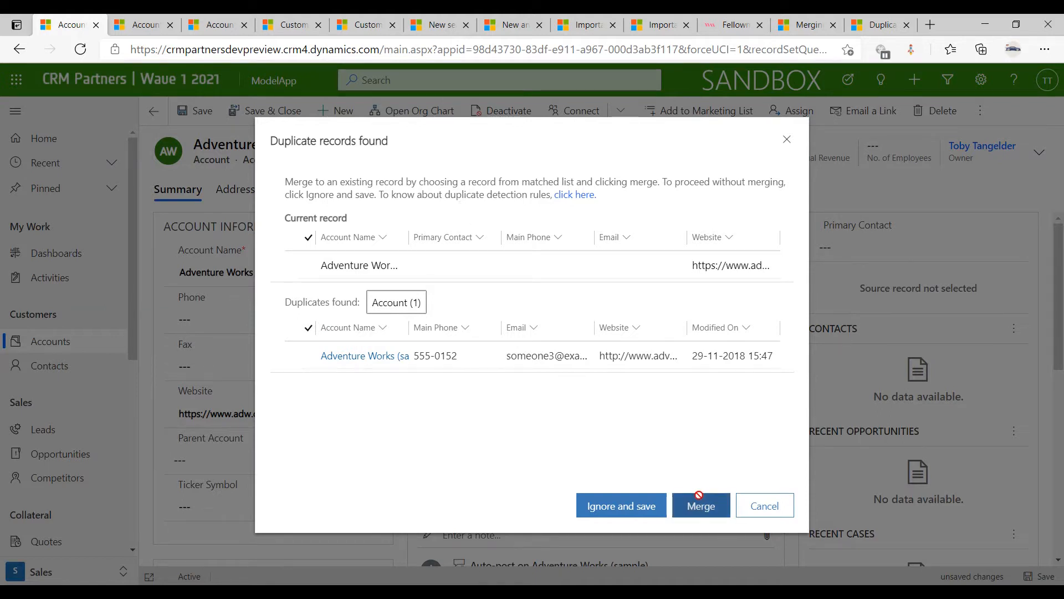
# Try out selecting the current Adventure Works (sample) record and its matched duplicate, and clear both selections.
pyautogui.click(305, 266)
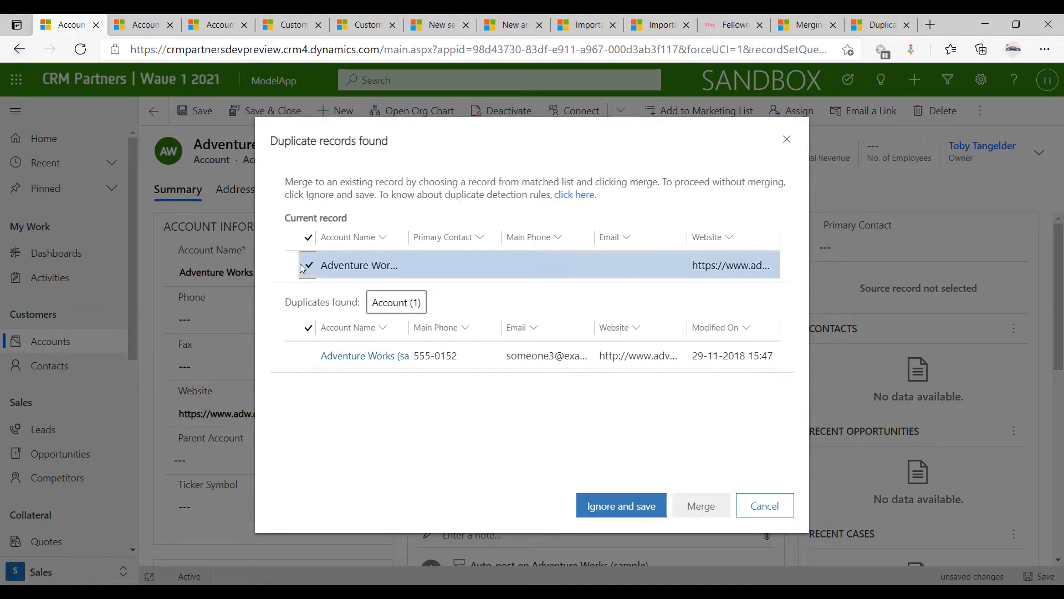
pyautogui.click(305, 350)
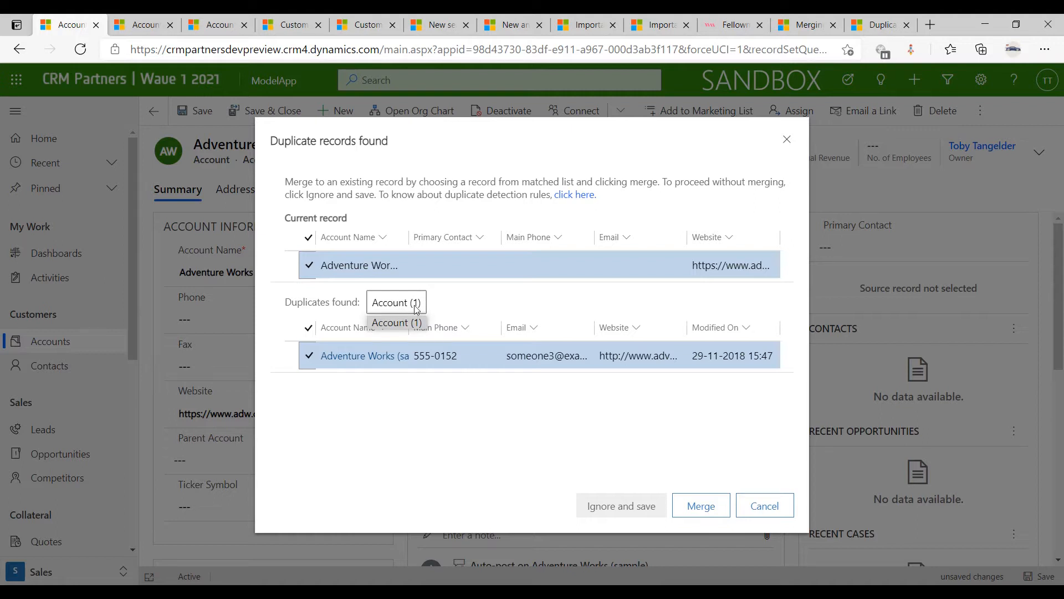
pyautogui.click(309, 355)
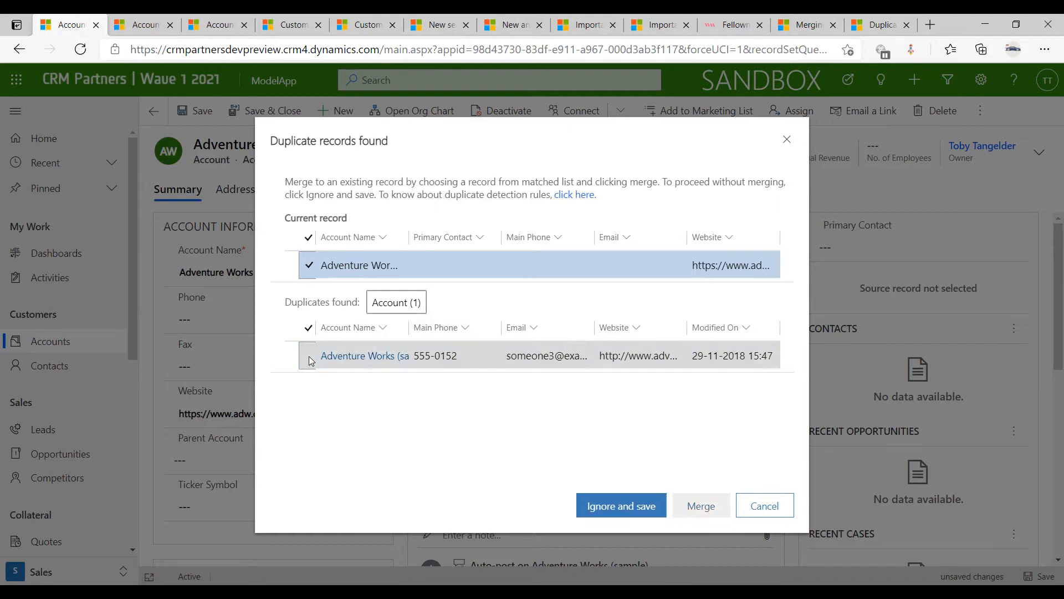
pyautogui.click(309, 268)
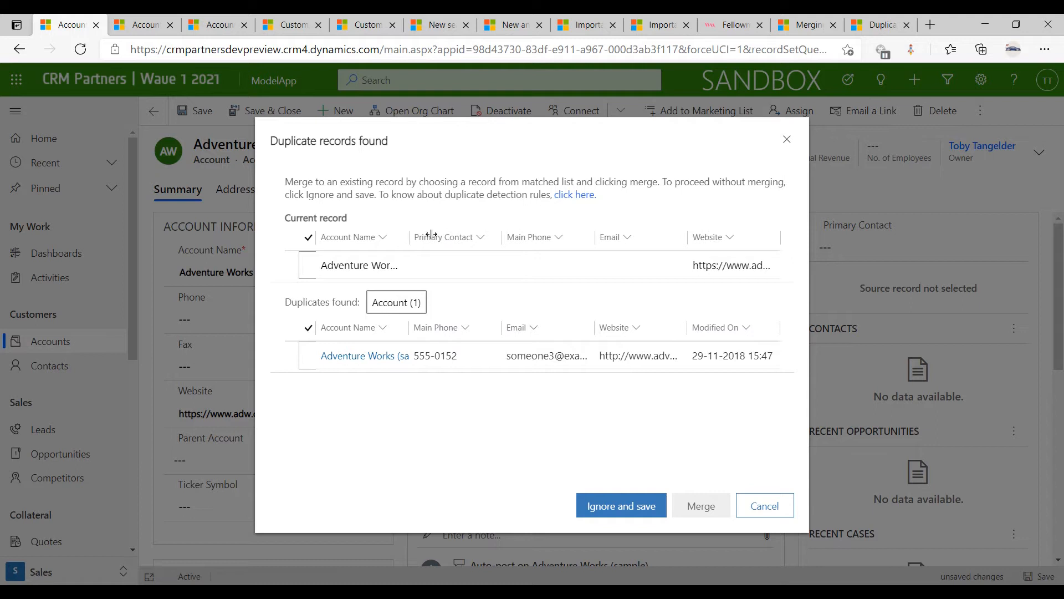
# Widen the Account Name columns of the current record and duplicates lists, viewing the old duplicate dialog in the other sandbox for comparison.
pyautogui.moveTo(408, 235); pyautogui.dragTo(449, 234)
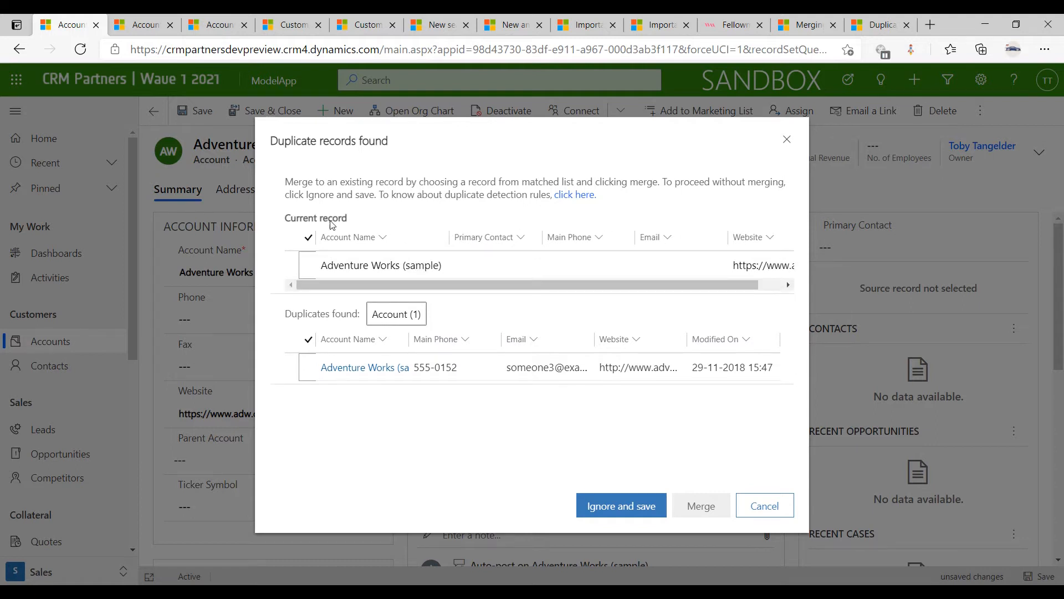
pyautogui.click(226, 29)
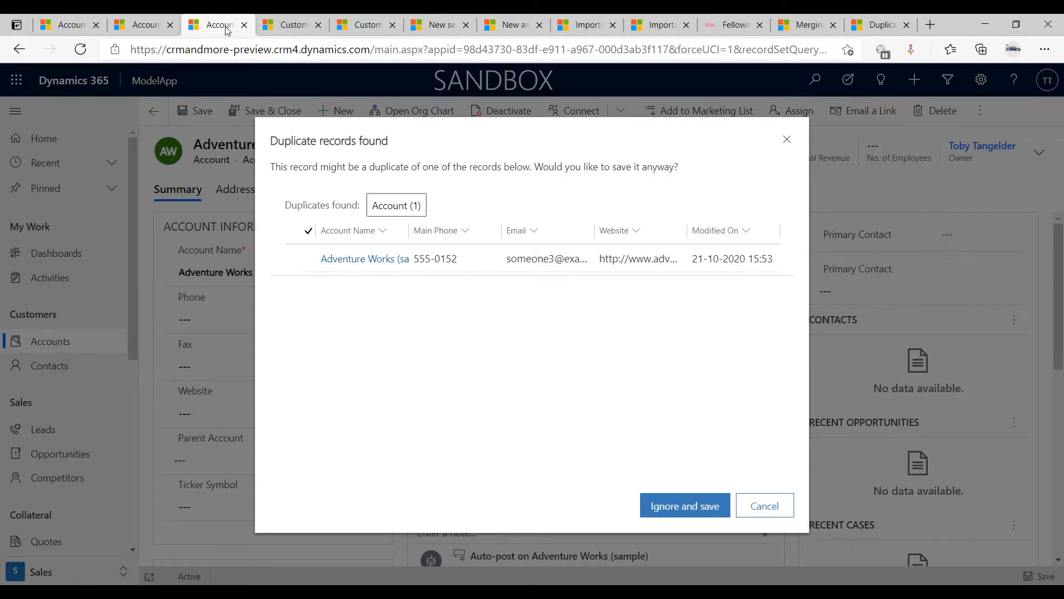
pyautogui.click(68, 25)
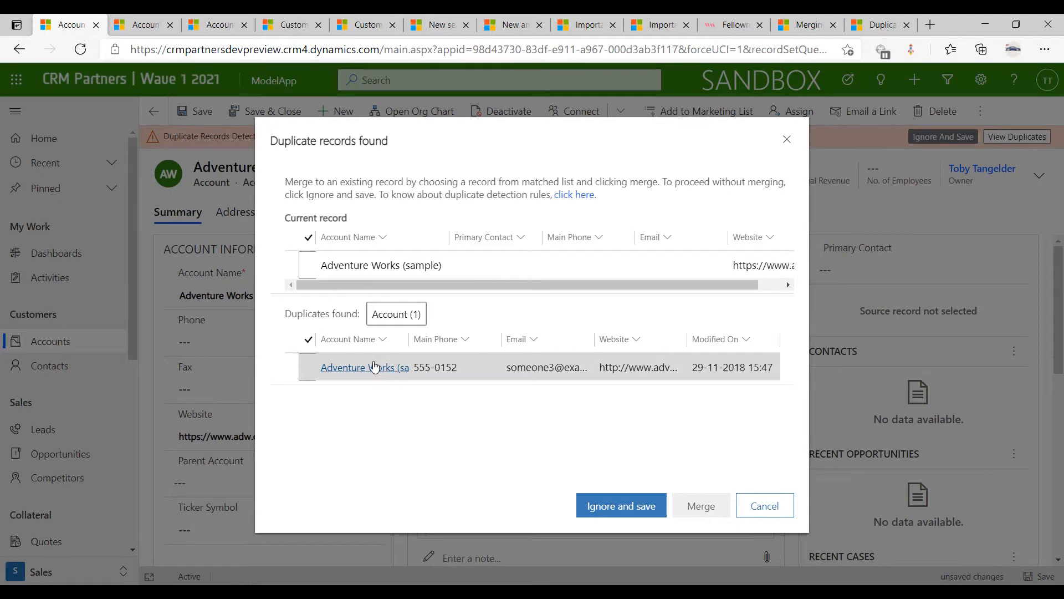
pyautogui.moveTo(410, 339); pyautogui.dragTo(455, 337)
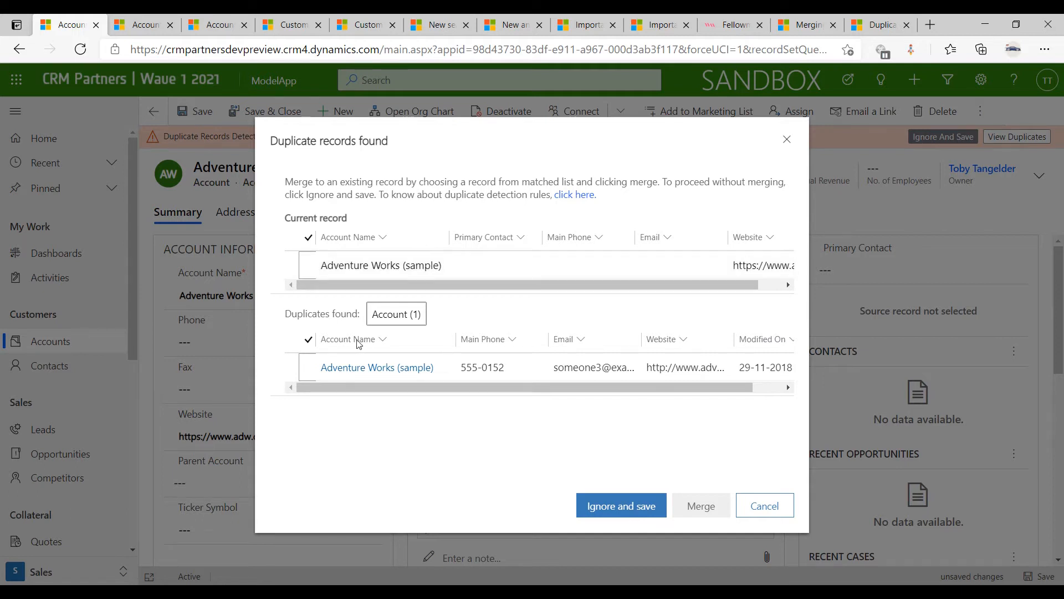
# Select the current Adventure Works (sample) record and its matched duplicate and start merging the two accounts.
pyautogui.click(306, 270)
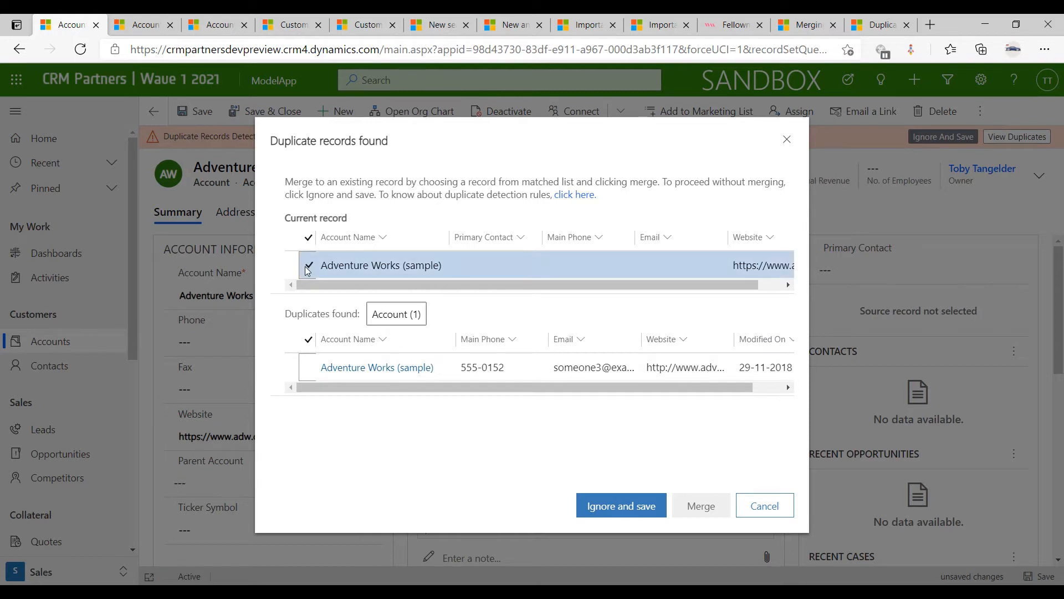
pyautogui.click(307, 370)
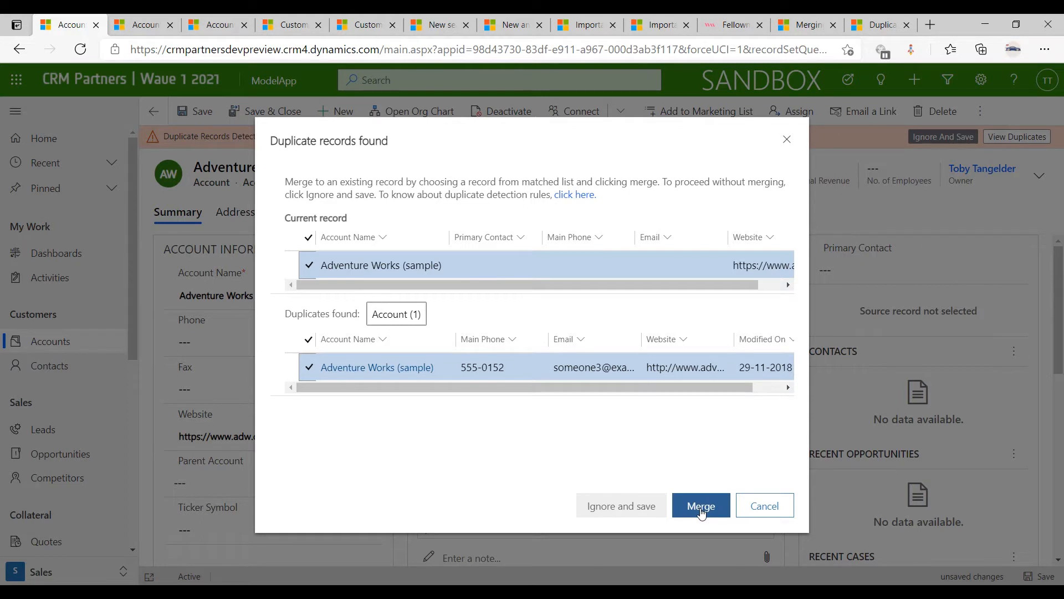
pyautogui.click(701, 507)
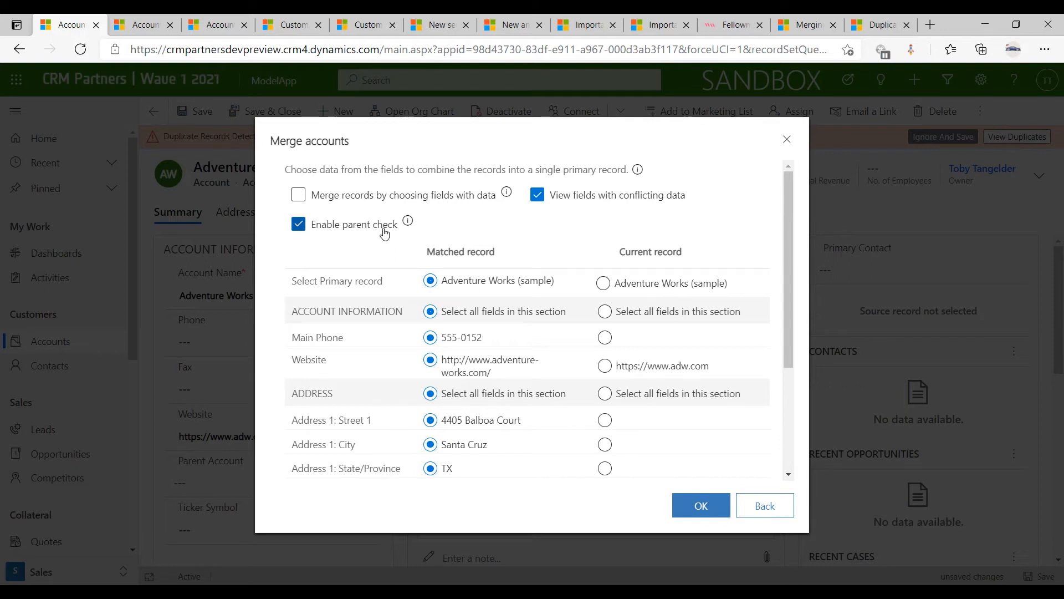
# Toggle Enable parent check off and on, and compare it with the parenting check in the other sandbox's old Merge Records dialog.
pyautogui.click(299, 226)
pyautogui.click(298, 226)
pyautogui.click(139, 26)
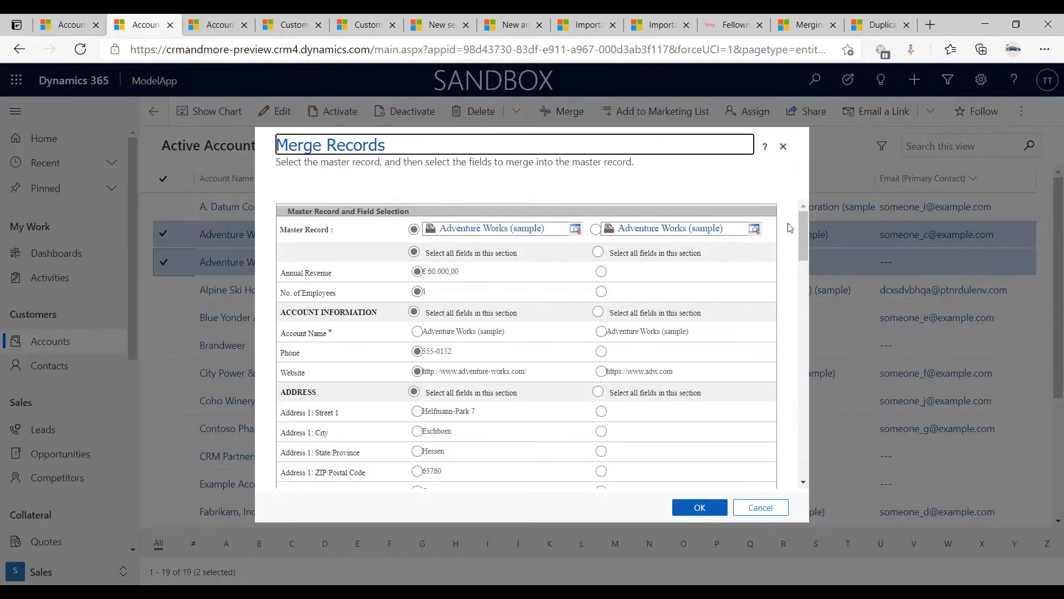
pyautogui.moveTo(802, 227); pyautogui.dragTo(796, 454)
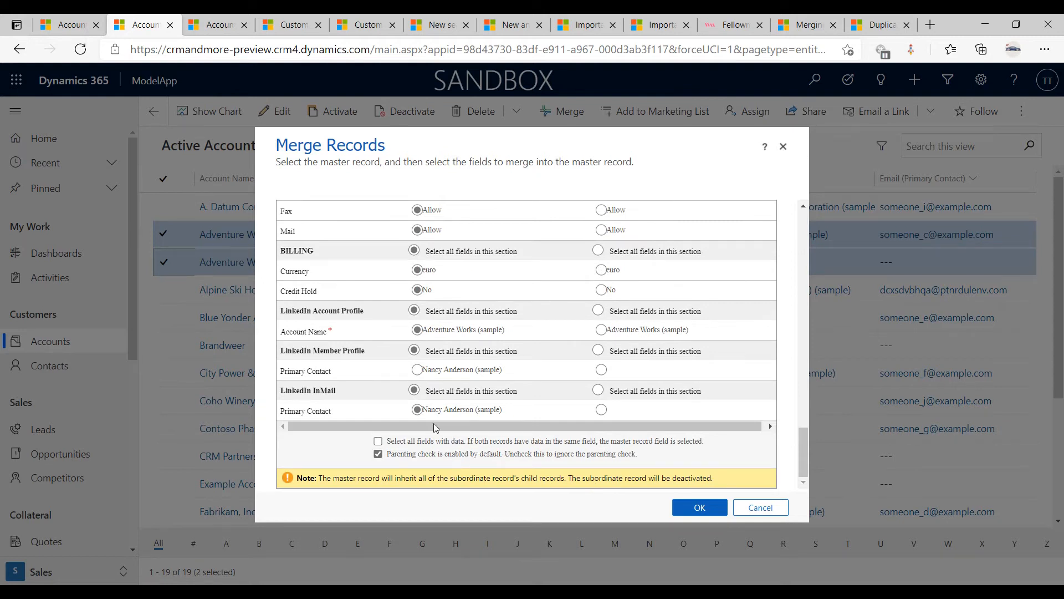
pyautogui.click(66, 25)
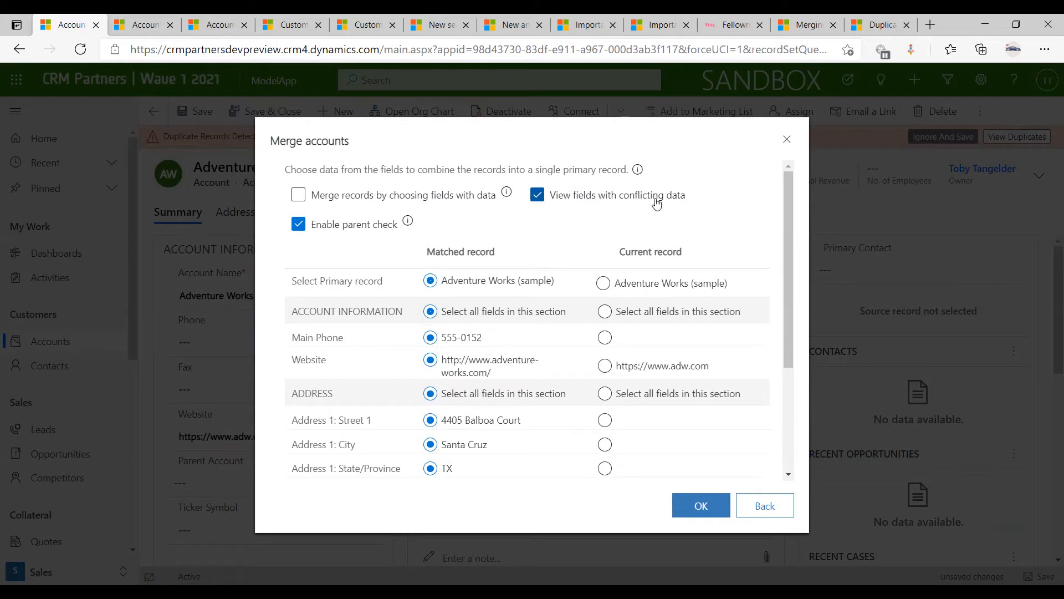
# Toggle View fields with conflicting data to compare the conflicting fields with the full list of account merge fields.
pyautogui.click(538, 197)
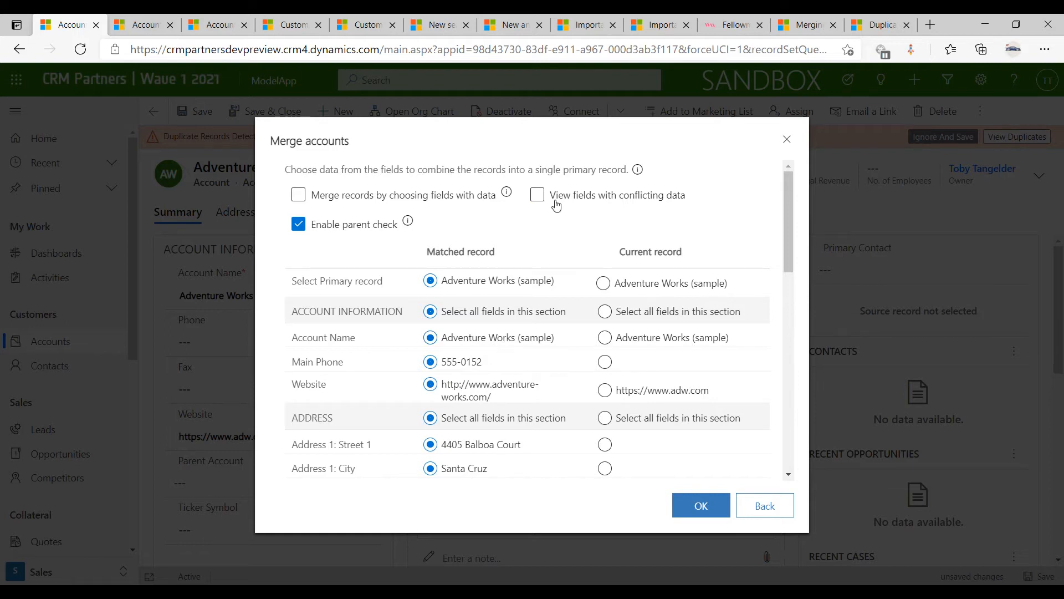
pyautogui.click(539, 197)
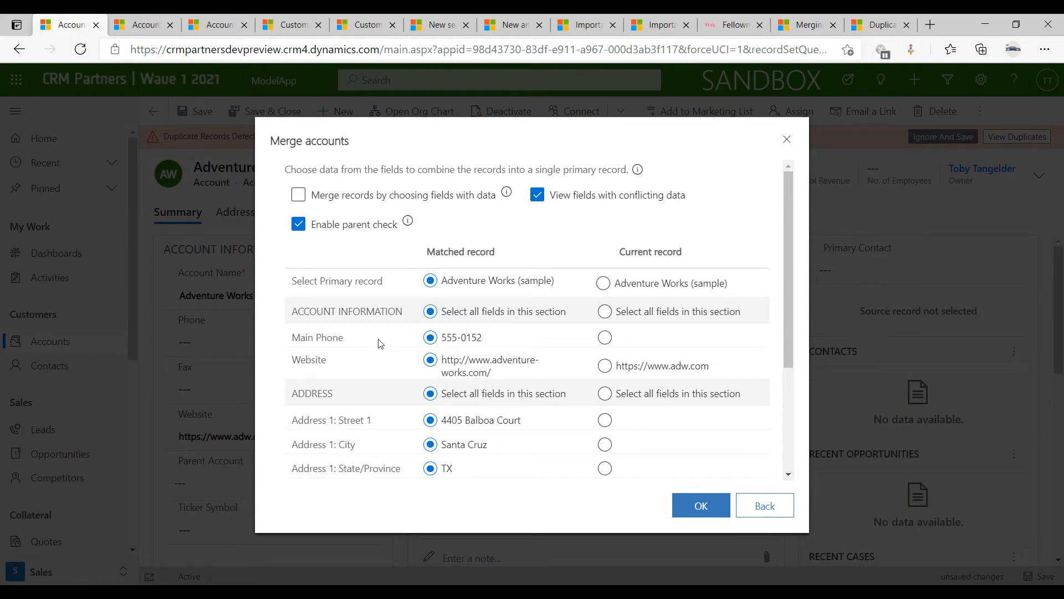
pyautogui.scroll(-4, 407, 343)
pyautogui.scroll(4, 408, 343)
pyautogui.click(537, 195)
pyautogui.scroll(-5, 565, 330)
pyautogui.scroll(-3, 565, 330)
pyautogui.scroll(8, 565, 331)
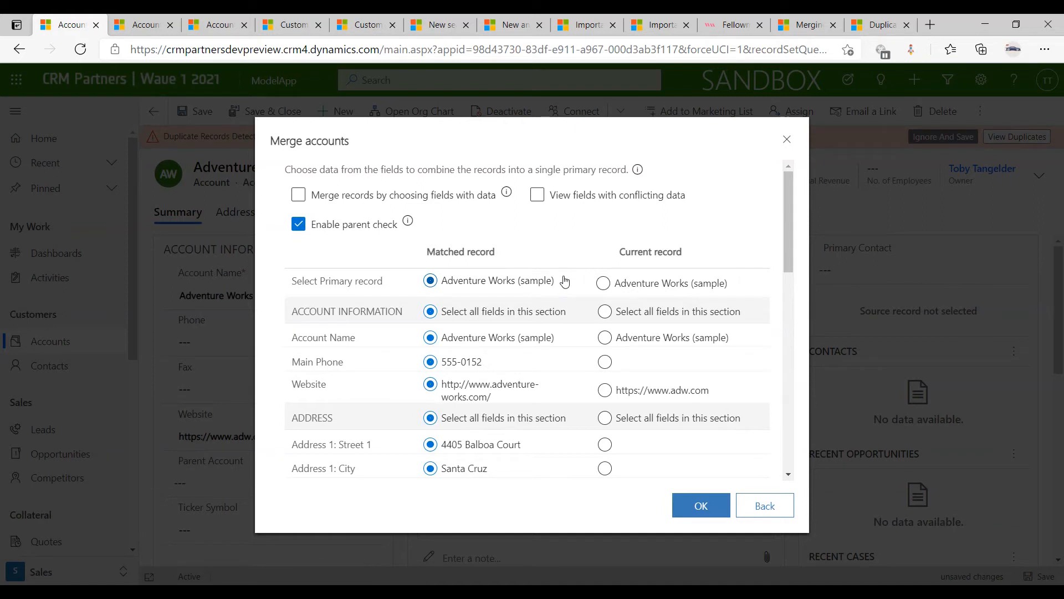
pyautogui.scroll(-2, 565, 281)
pyautogui.scroll(2, 564, 281)
# Back out of the account merge and its duplicates dialog, and view the detected duplicates from the account's notification.
pyautogui.click(758, 507)
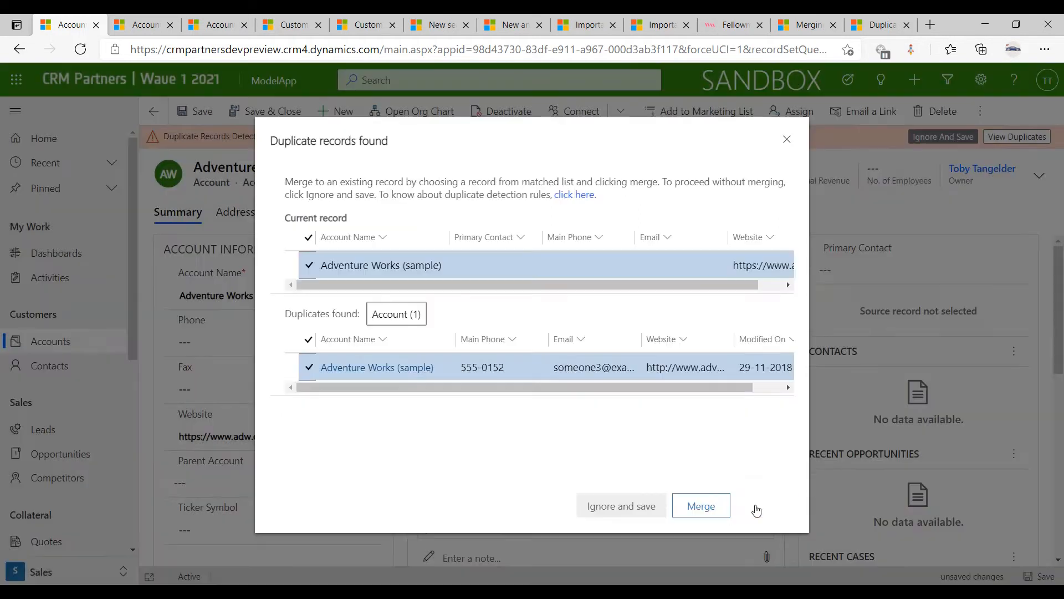
pyautogui.click(756, 510)
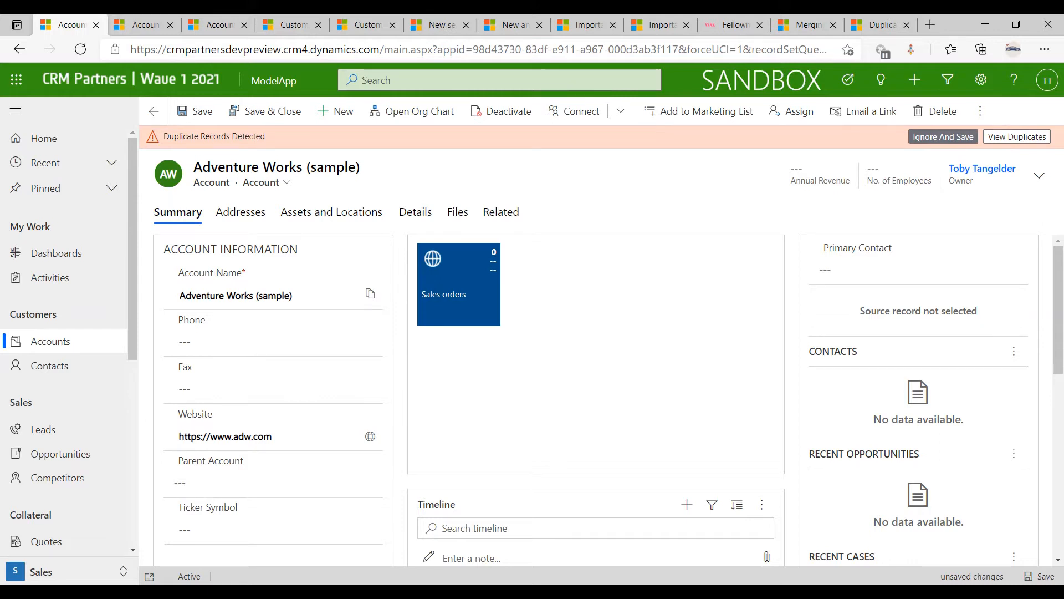
pyautogui.click(1016, 137)
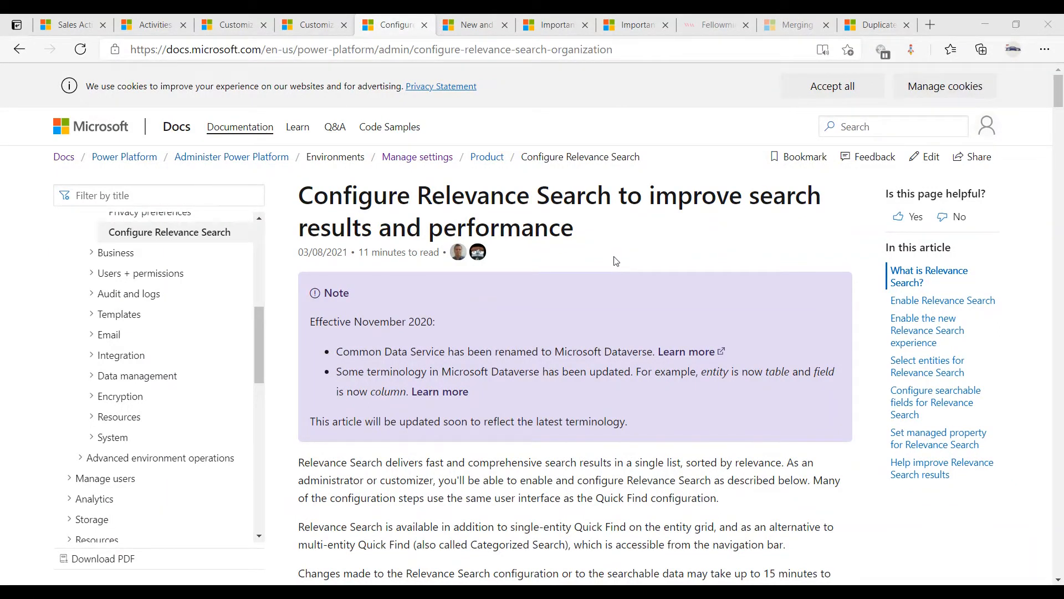
# Compare the global search box in the Wave 1 2021 environment with the Categorized Search page in the other Dynamics 365 sandbox.
pyautogui.click(82, 28)
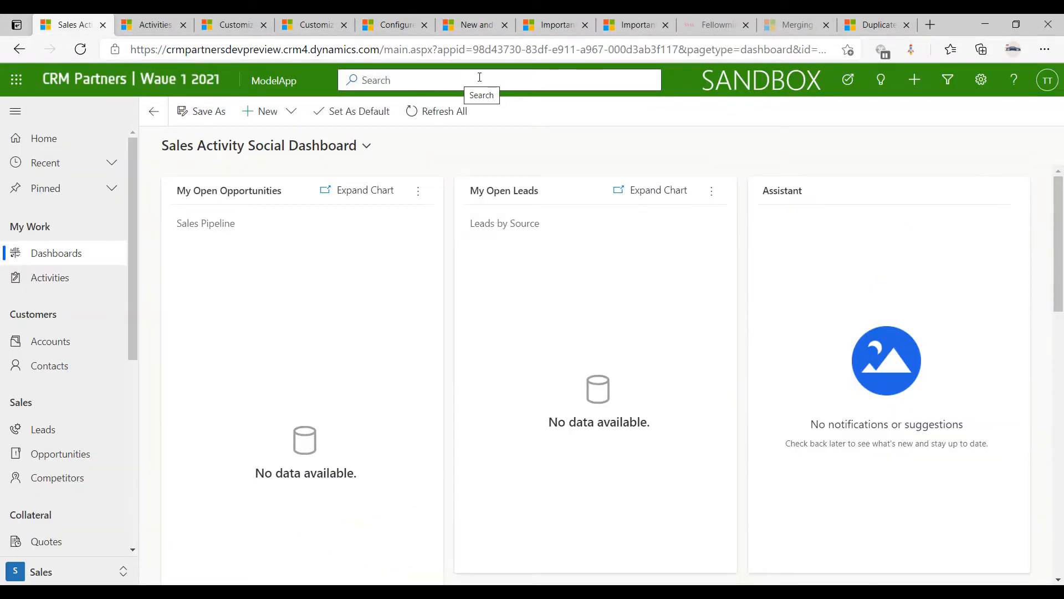
pyautogui.click(376, 79)
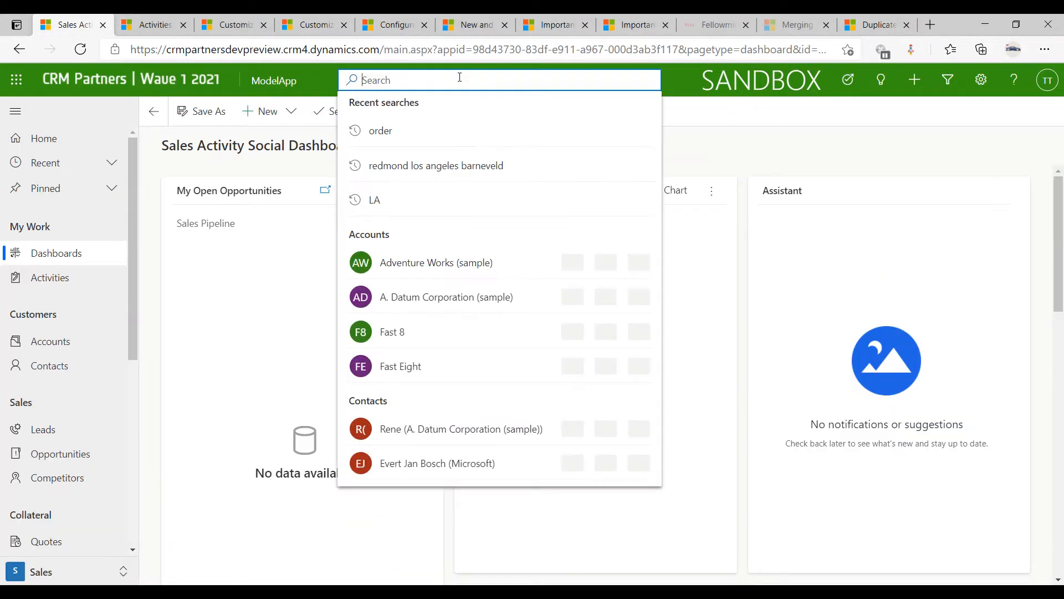
pyautogui.click(155, 29)
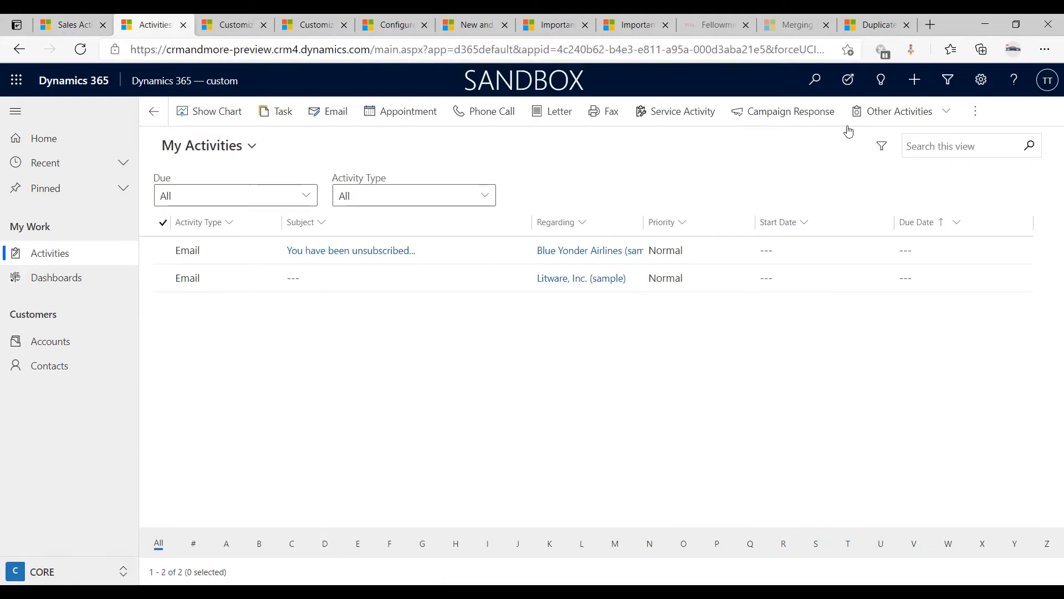
pyautogui.click(816, 89)
pyautogui.click(287, 123)
pyautogui.click(288, 123)
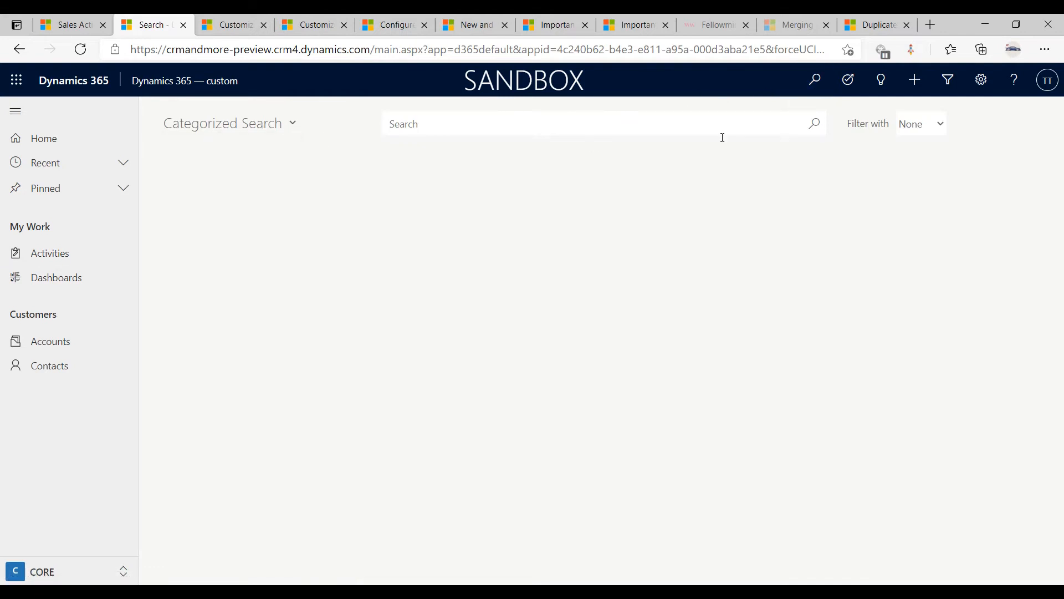
pyautogui.click(85, 32)
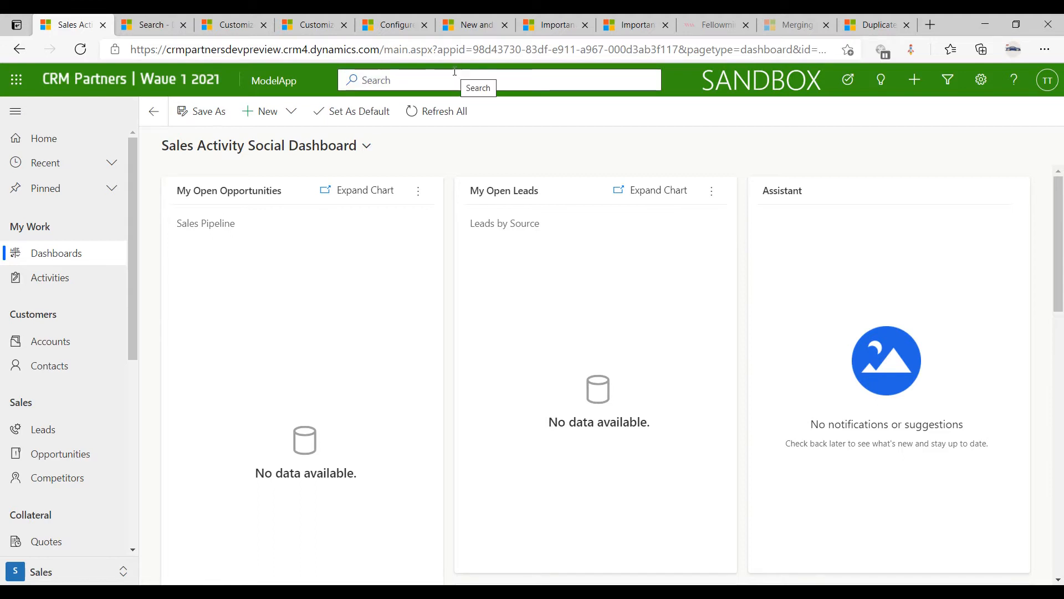
# Read through the Configure Relevance Search documentation on enabling the search, selecting its entities and configuring searchable fields.
pyautogui.click(391, 29)
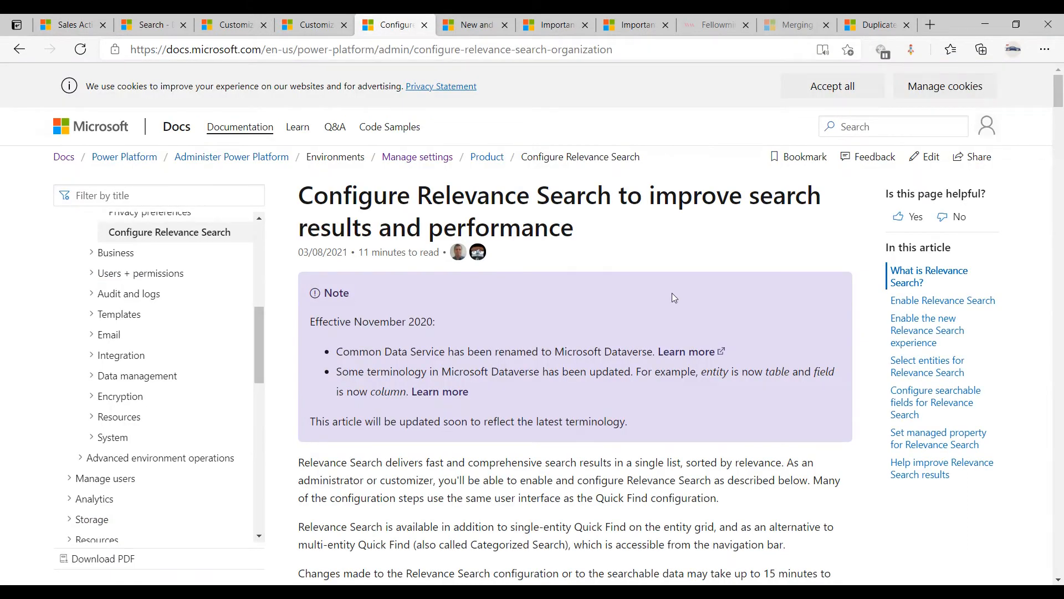
pyautogui.scroll(-8, 581, 220)
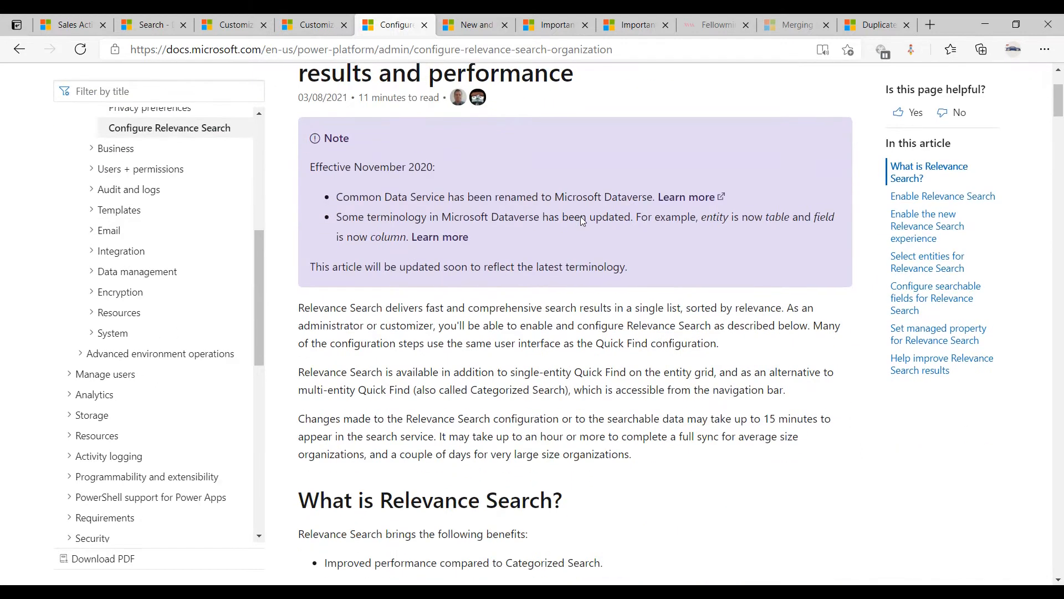
pyautogui.scroll(-4, 582, 222)
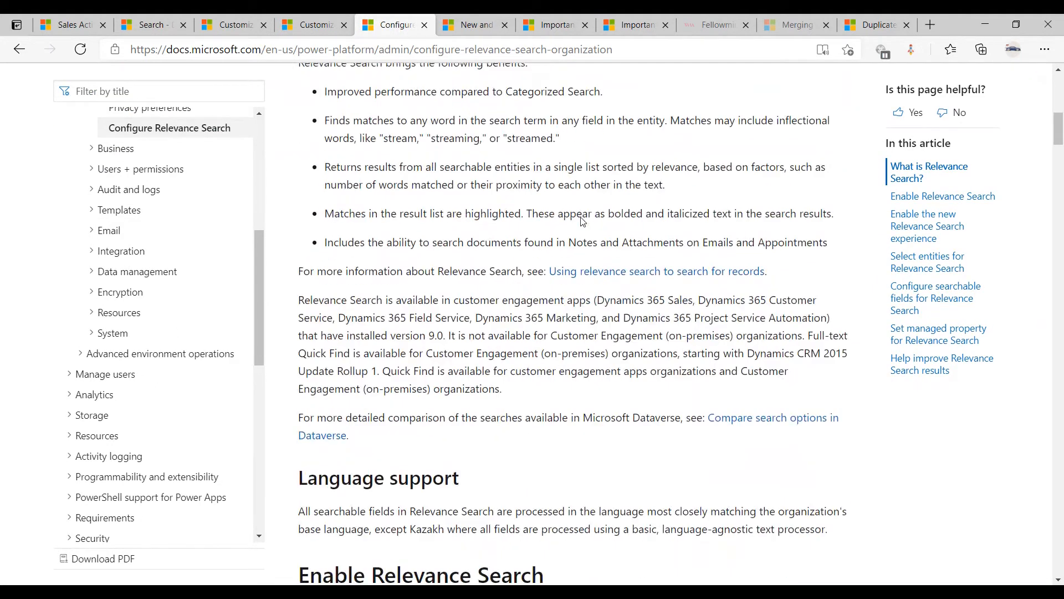
pyautogui.scroll(-4, 583, 217)
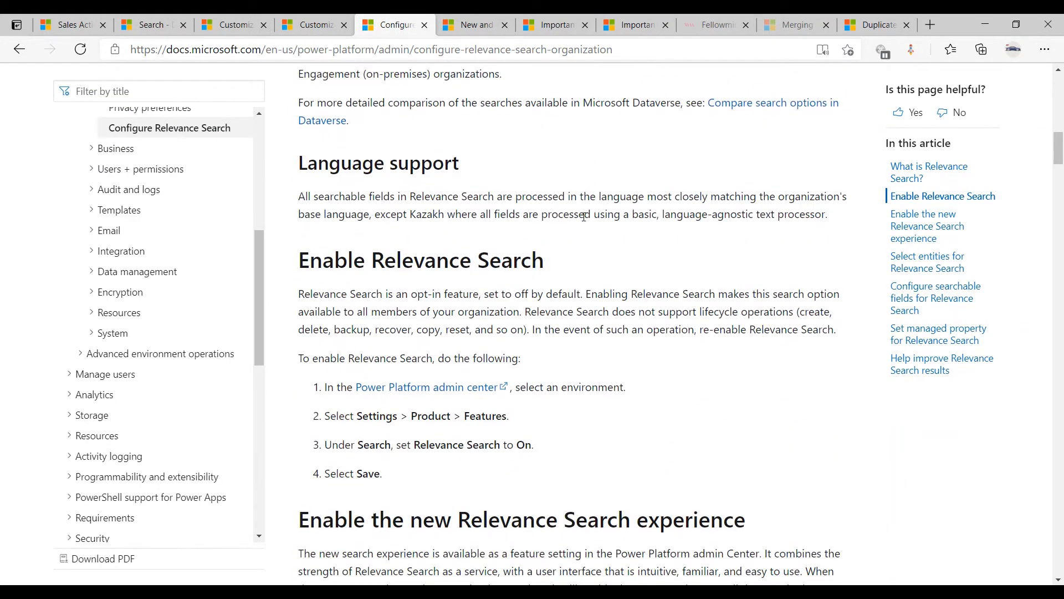
pyautogui.scroll(-7, 583, 216)
pyautogui.scroll(-8, 583, 215)
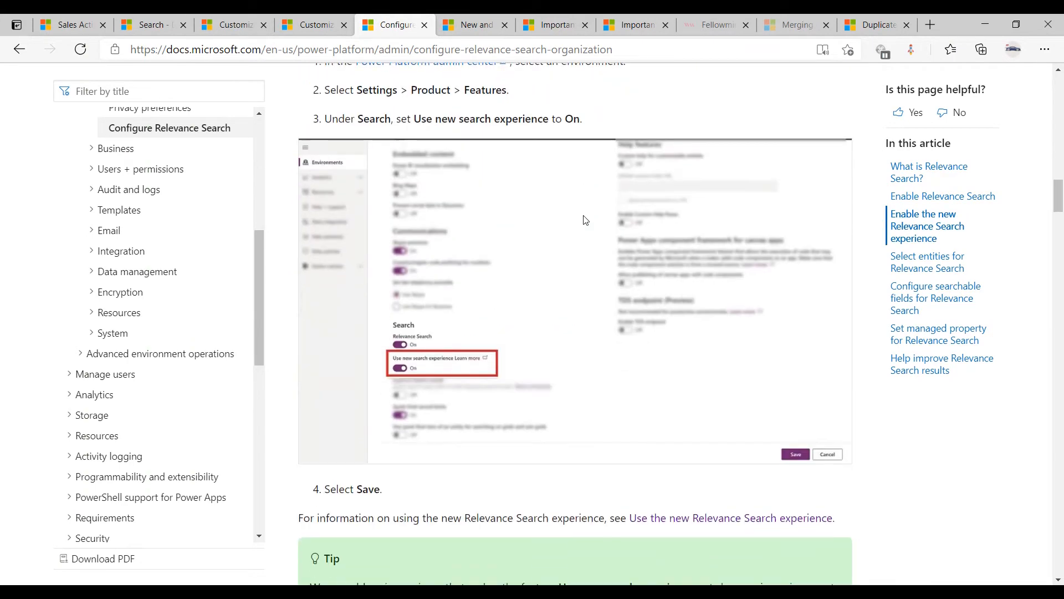
pyautogui.scroll(-7, 585, 220)
pyautogui.scroll(-8, 586, 216)
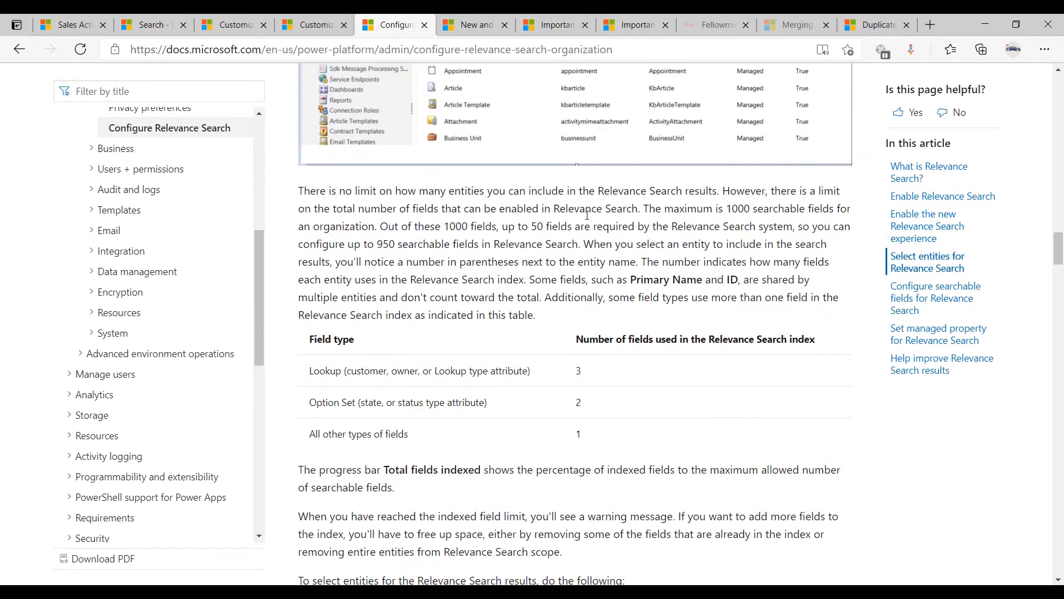
pyautogui.scroll(-7, 587, 215)
pyautogui.scroll(-8, 588, 217)
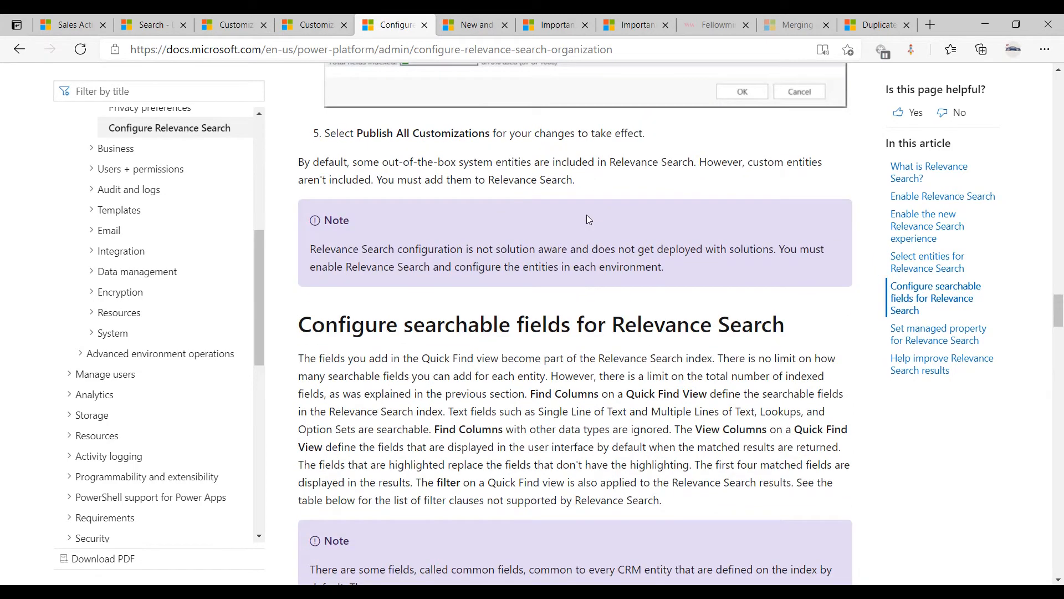
pyautogui.scroll(-15, 586, 215)
pyautogui.scroll(-10, 587, 216)
pyautogui.scroll(5, 588, 216)
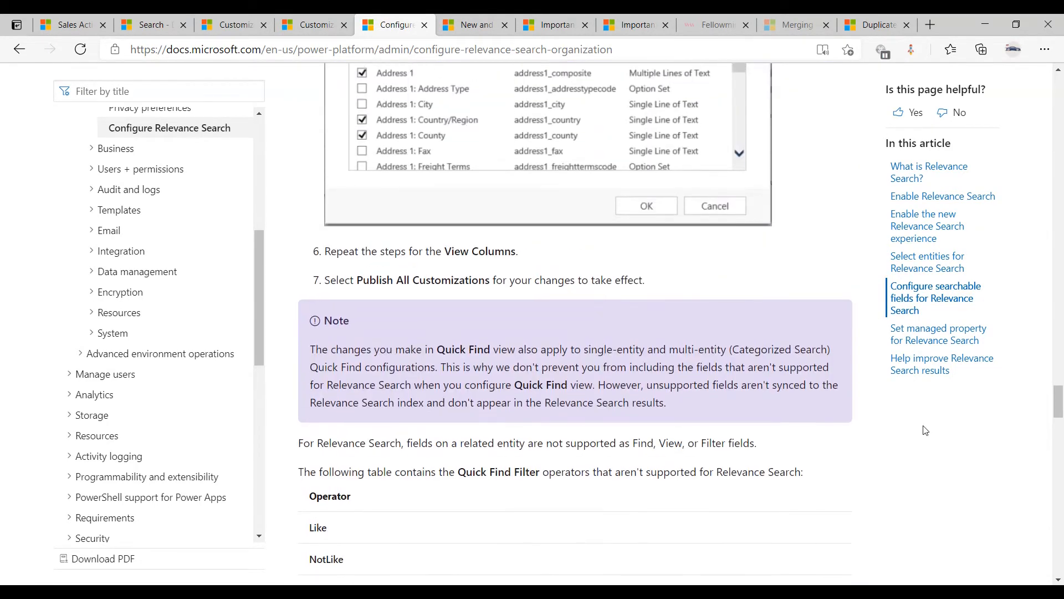
# Return to the What is Relevance Search? section and open its linked article on using relevance search to search for records.
pyautogui.click(917, 179)
pyautogui.click(548, 324)
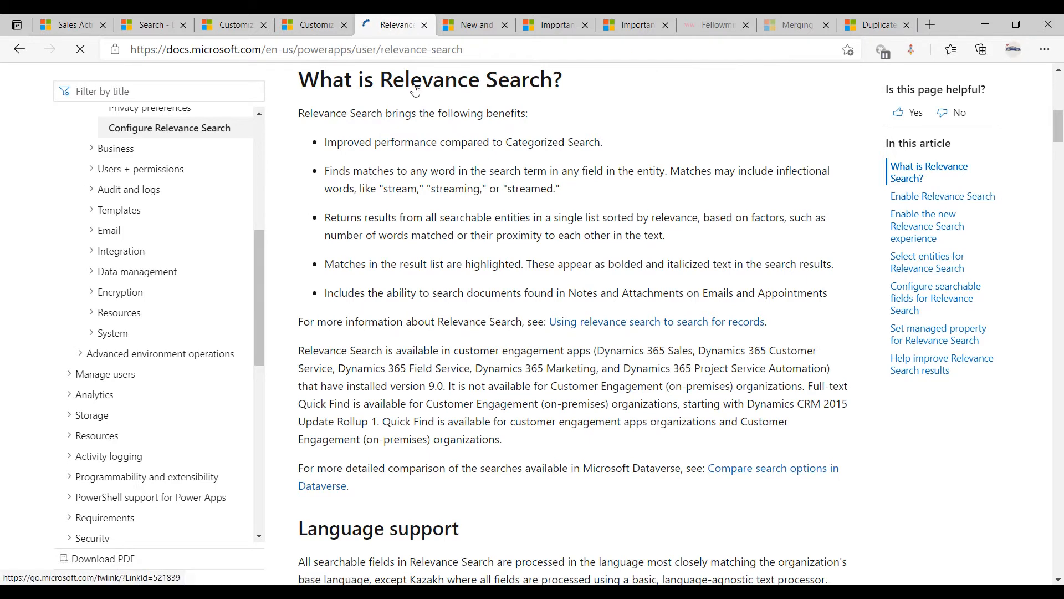
pyautogui.scroll(-5, 564, 168)
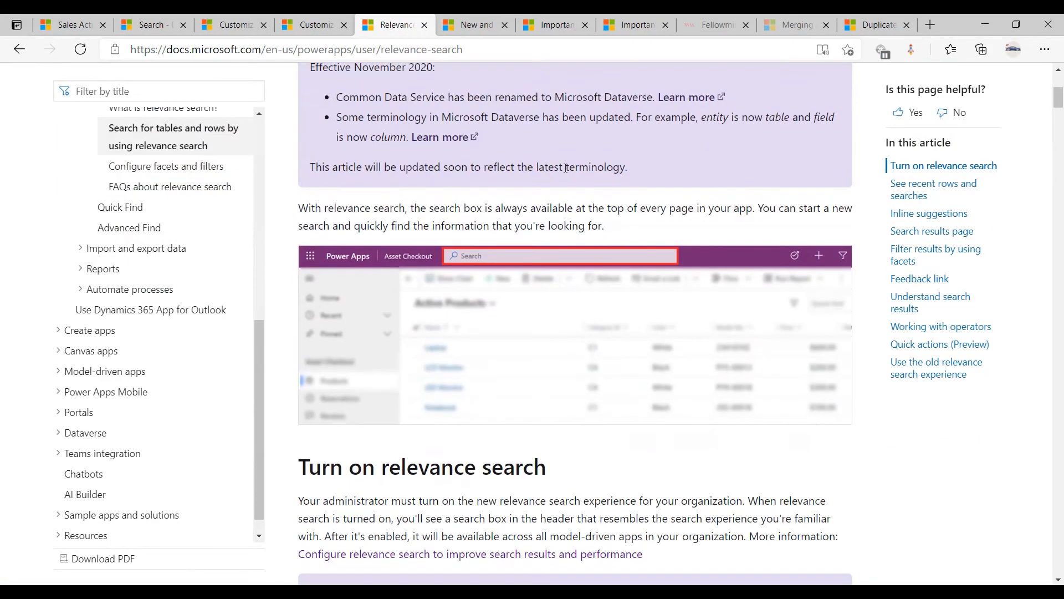
# Skim the article on searching for tables and rows by using relevance search, and return to its start.
pyautogui.scroll(-7, 565, 169)
pyautogui.scroll(-7, 565, 168)
pyautogui.scroll(15, 571, 165)
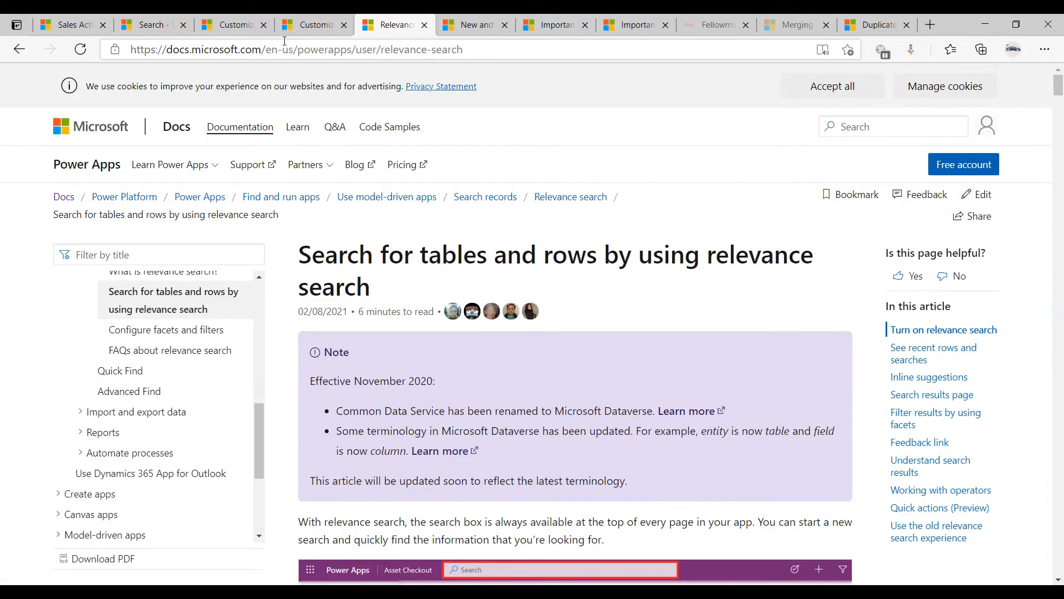
# Switch to the Wave 1 2021 sandbox and enter "adventure" in the global search to view its inline suggestions.
pyautogui.click(82, 24)
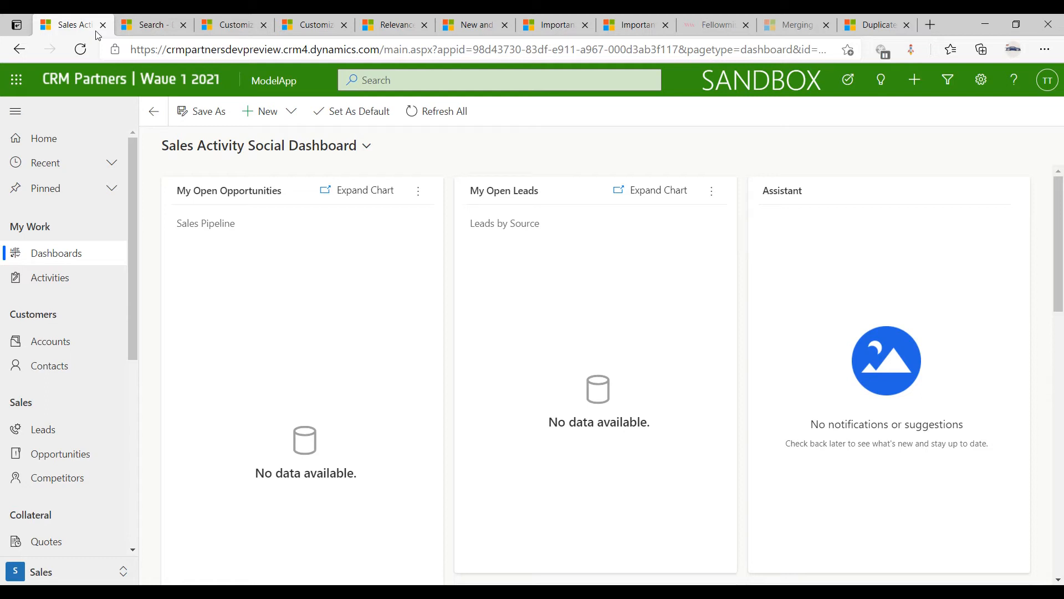
pyautogui.click(437, 82)
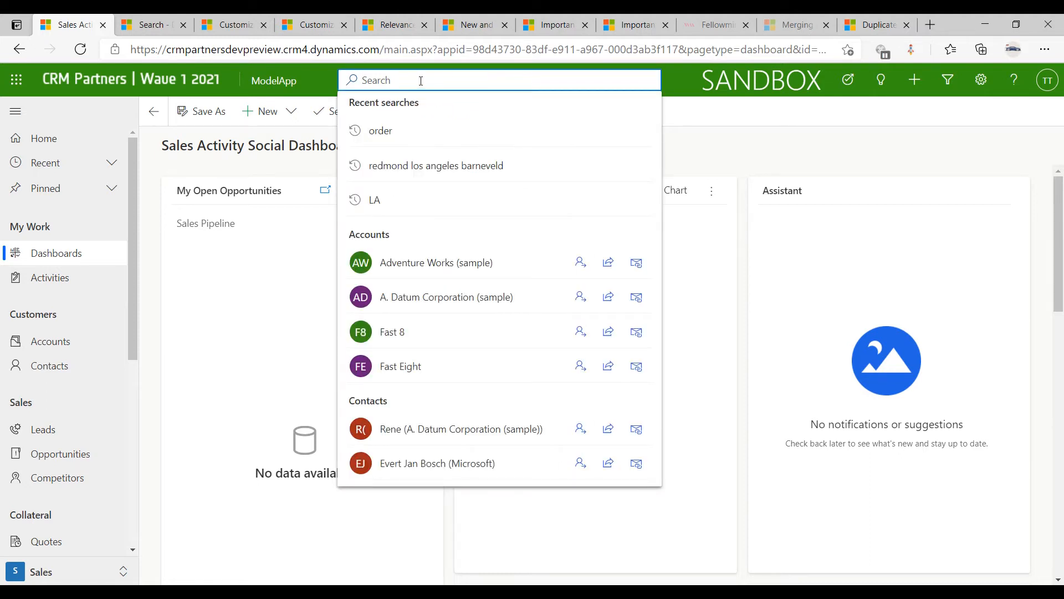
pyautogui.write('adventure')
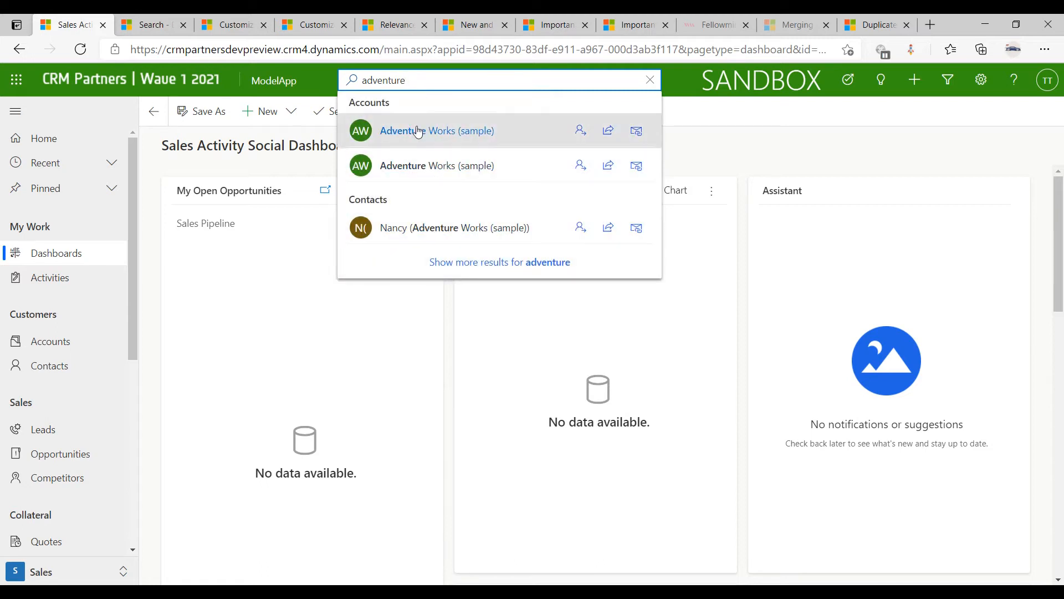
# Switch to the other Dynamics 365 sandbox and run a Categorized Search for "adve".
pyautogui.click(167, 27)
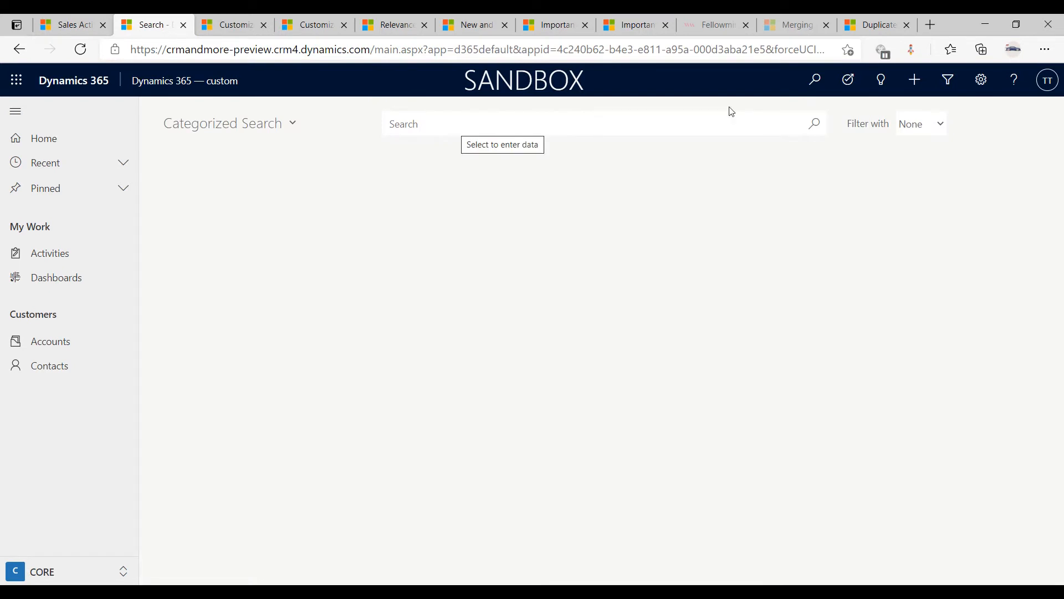
pyautogui.click(814, 79)
pyautogui.click(403, 124)
pyautogui.write('adve')
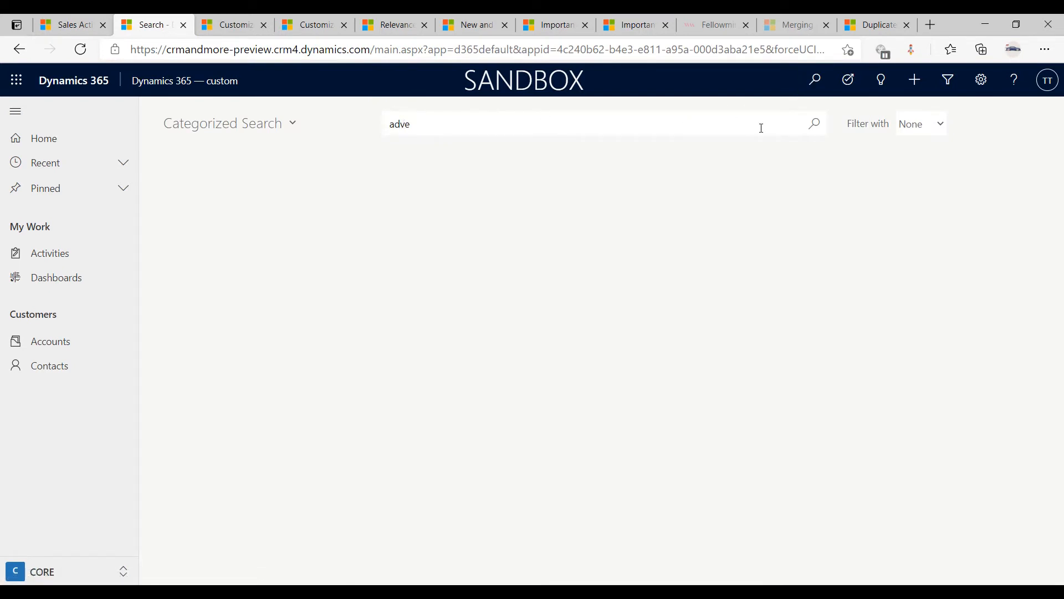
pyautogui.click(814, 123)
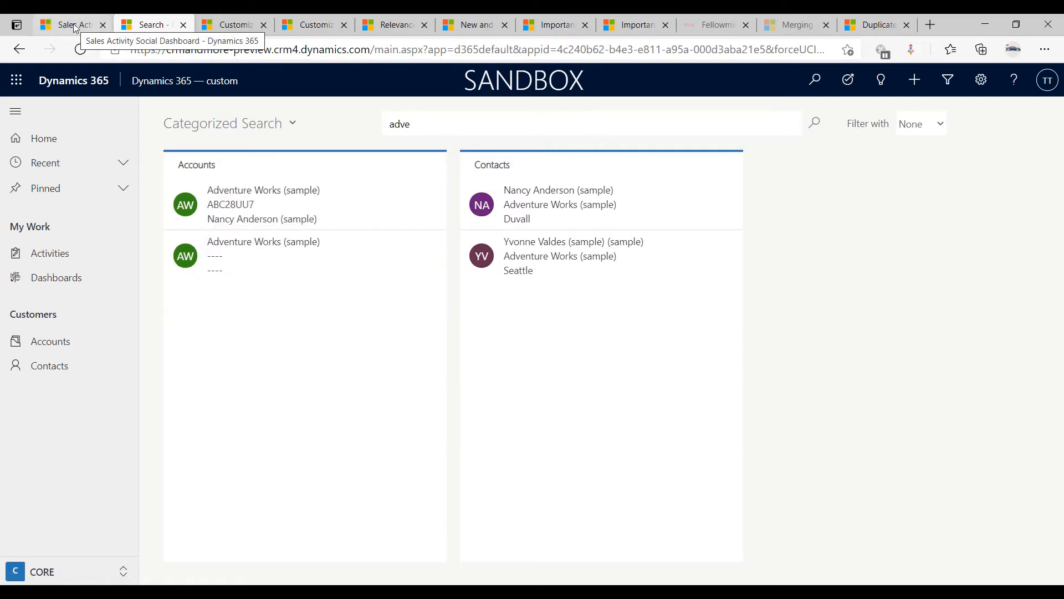
# Clear the search terms in both sandboxes and view the recent searches and records suggested in Wave 1 2021.
pyautogui.moveTo(427, 122); pyautogui.dragTo(347, 118)
pyautogui.press('BackSpace')
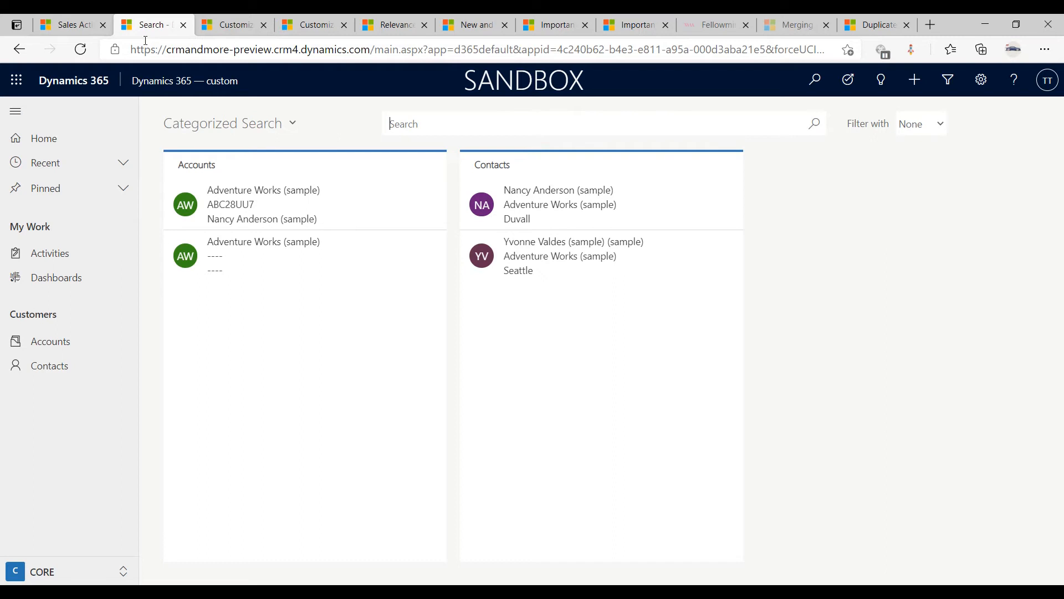
pyautogui.click(72, 25)
pyautogui.moveTo(409, 80); pyautogui.dragTo(273, 84)
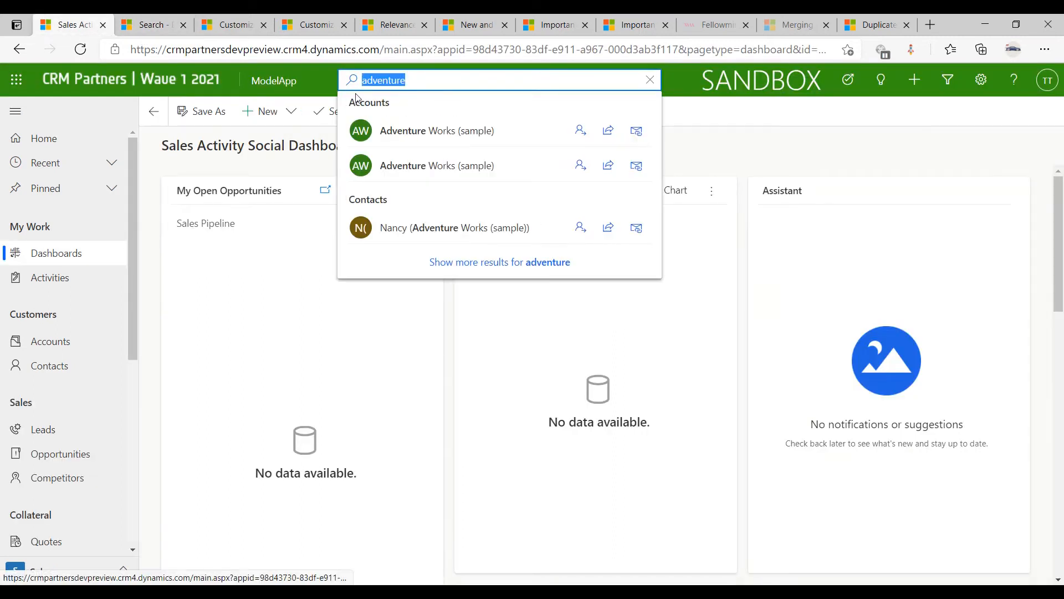
pyautogui.press('BackSpace')
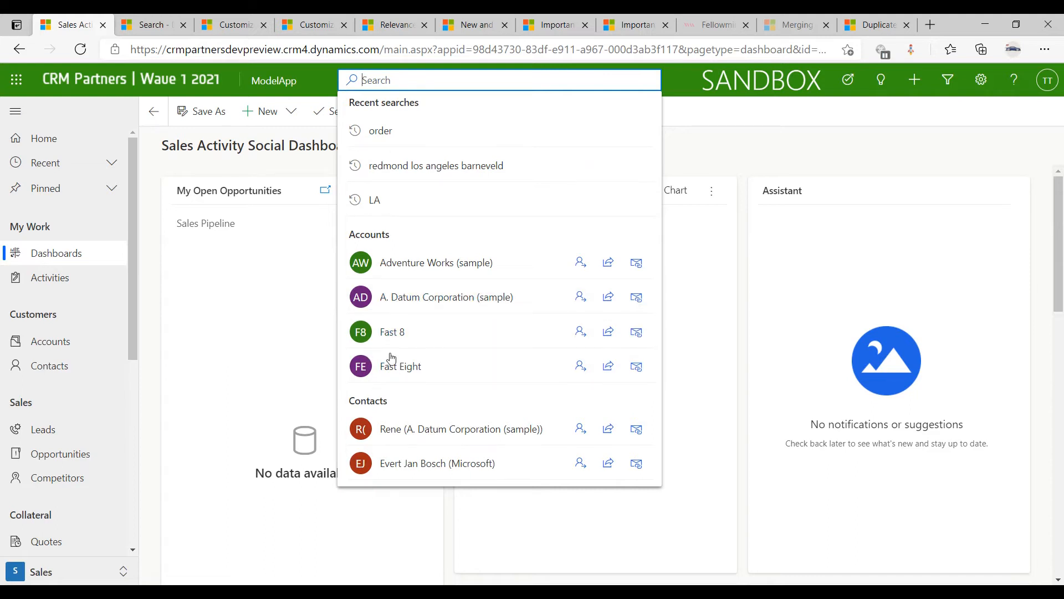
# Compare the empty Categorized Search box with the suggestions of the Wave 1 2021 search box, and close those suggestions.
pyautogui.click(159, 28)
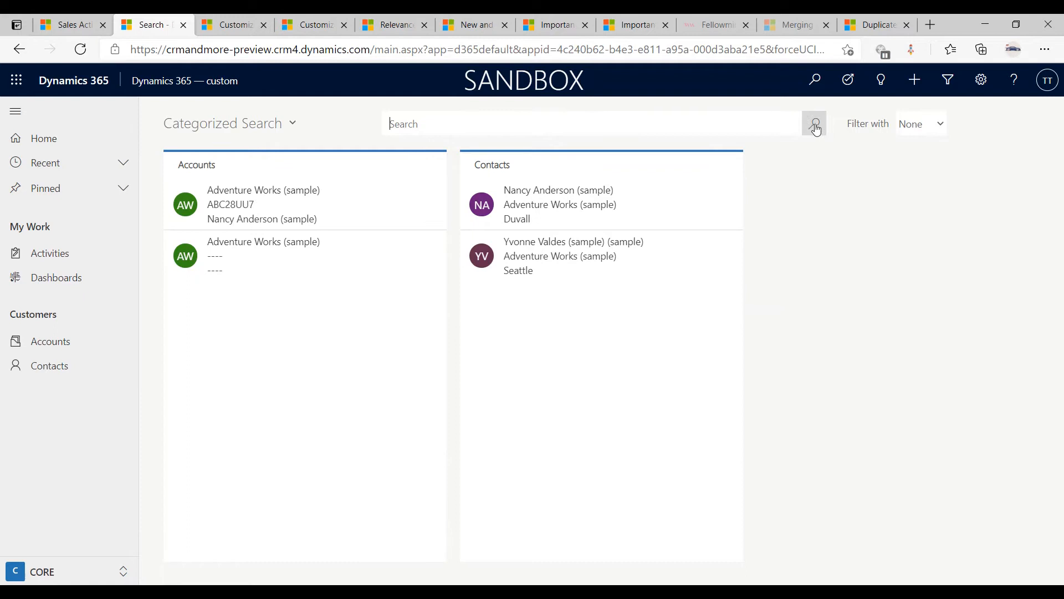
pyautogui.click(738, 124)
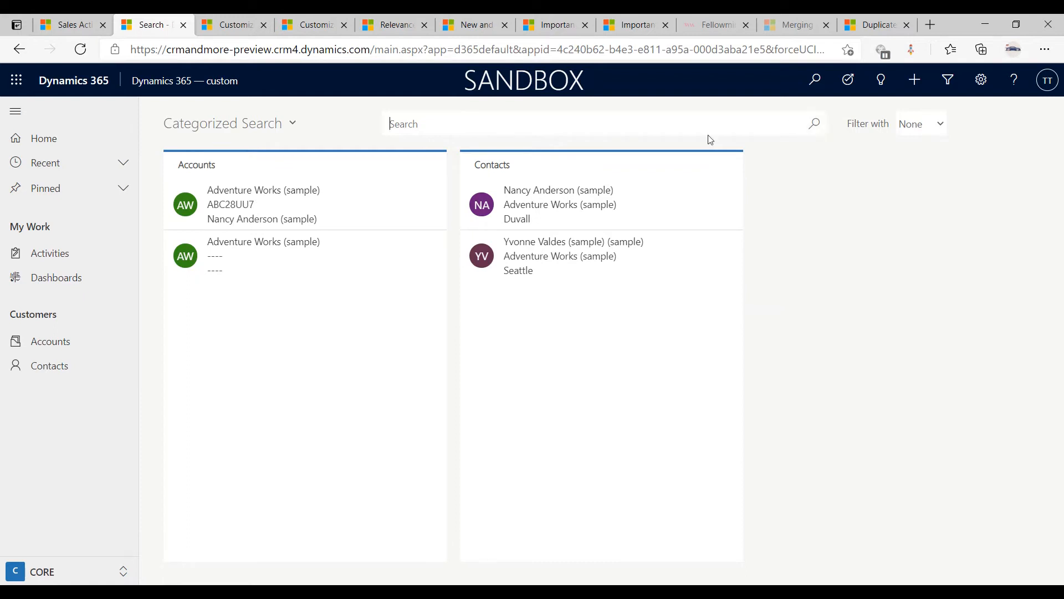
pyautogui.click(85, 27)
pyautogui.click(363, 80)
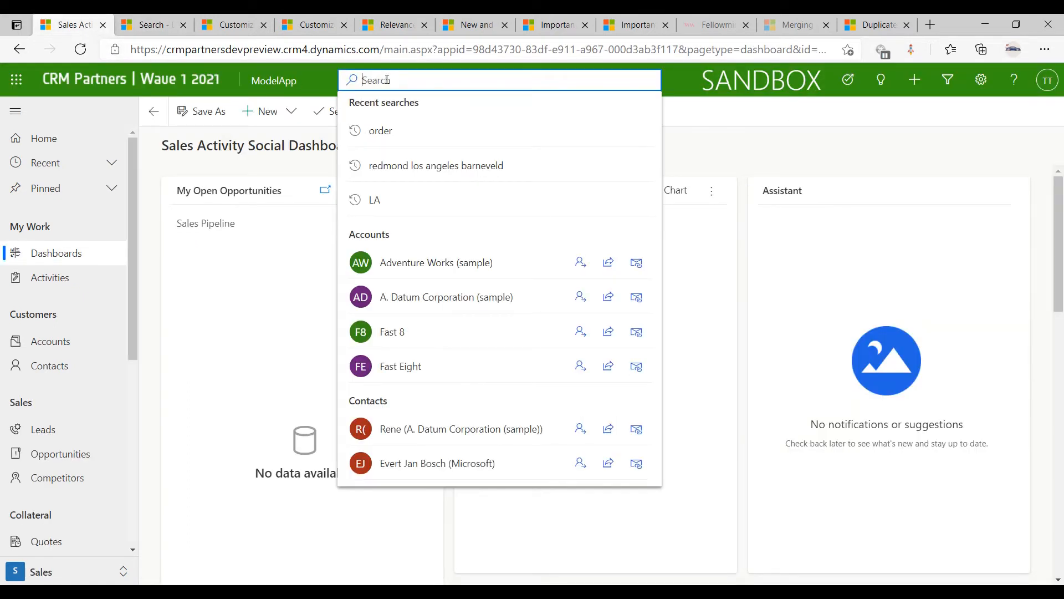
pyautogui.click(701, 126)
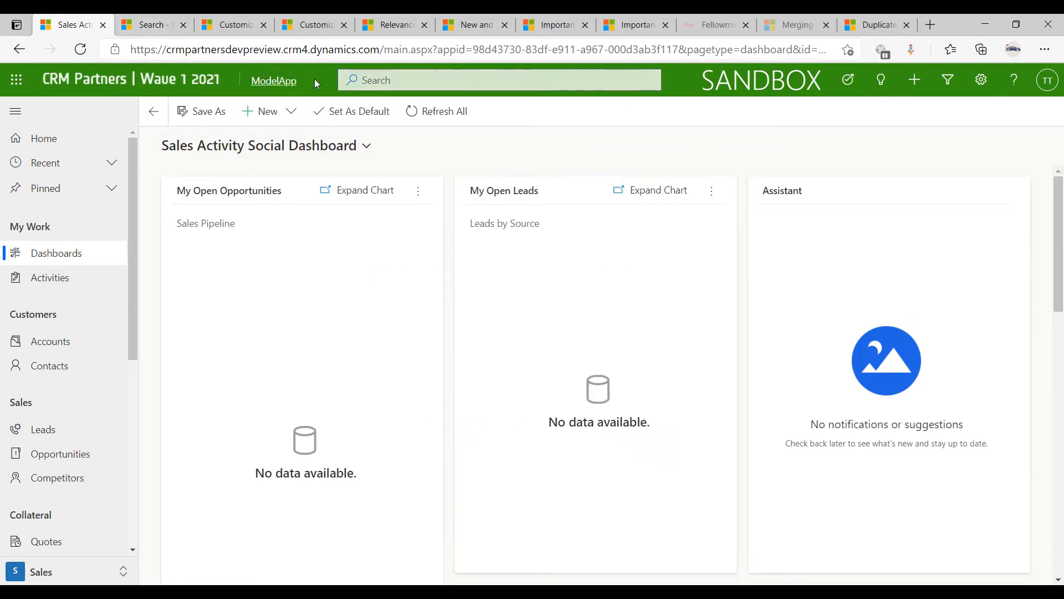
# Run a relevance search for "redmond" in the Wave 1 2021 sandbox.
pyautogui.click(429, 82)
pyautogui.write('redmond')
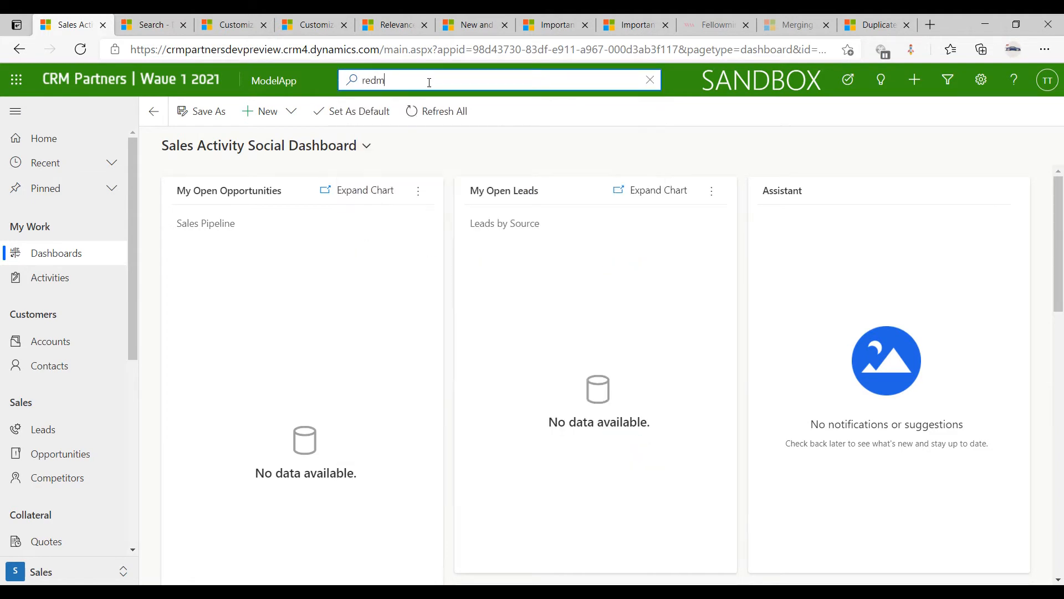
pyautogui.press('Return')
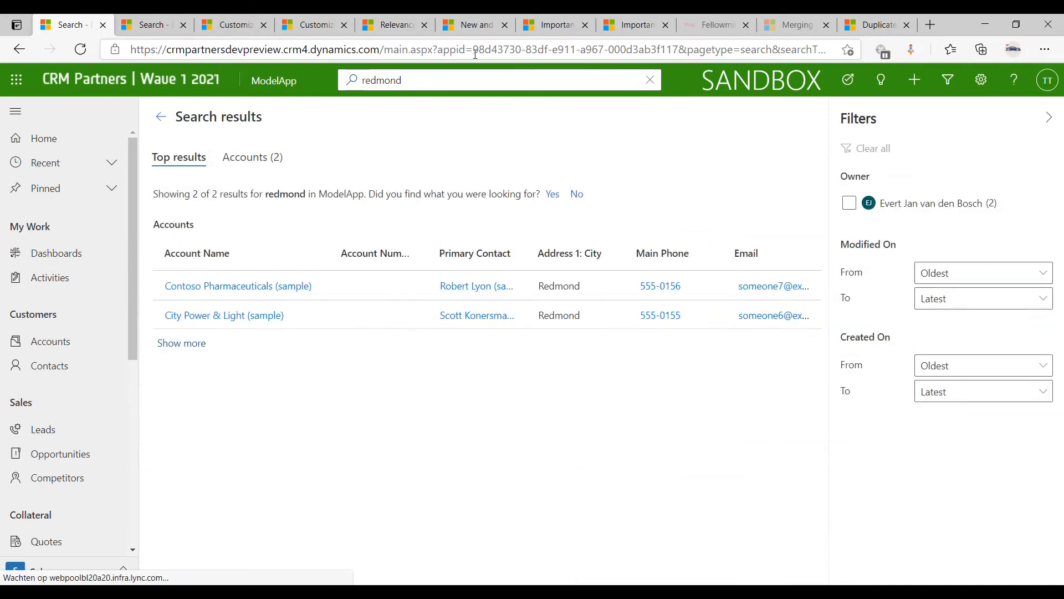
# Extend the redmond search with "los angeles" and after that with "barneveld", running the search each time.
pyautogui.click(468, 79)
pyautogui.write('los angeles')
pyautogui.press('Return')
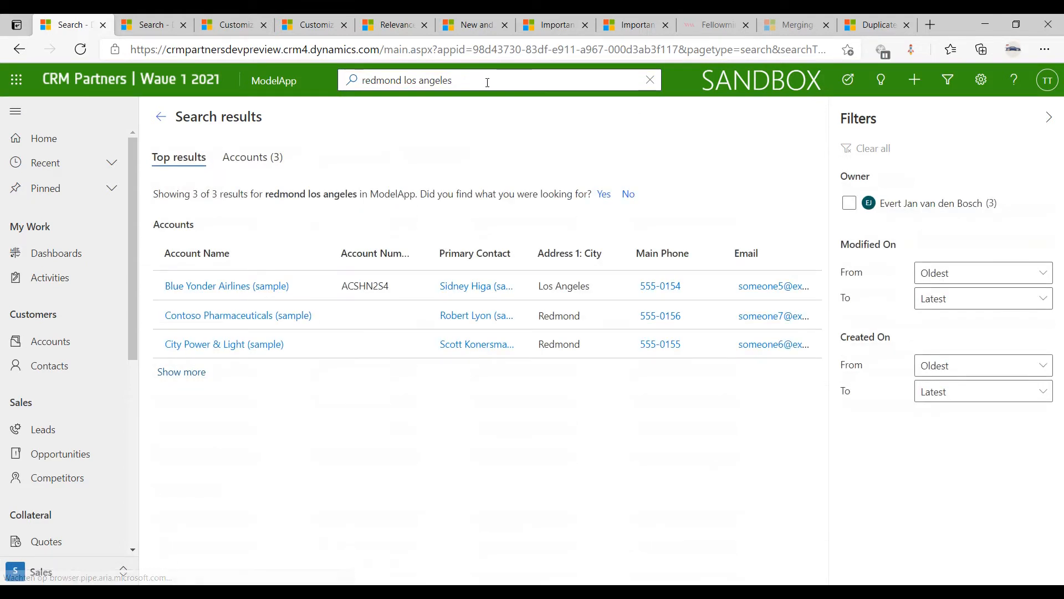
pyautogui.click(486, 81)
pyautogui.write('barneveld')
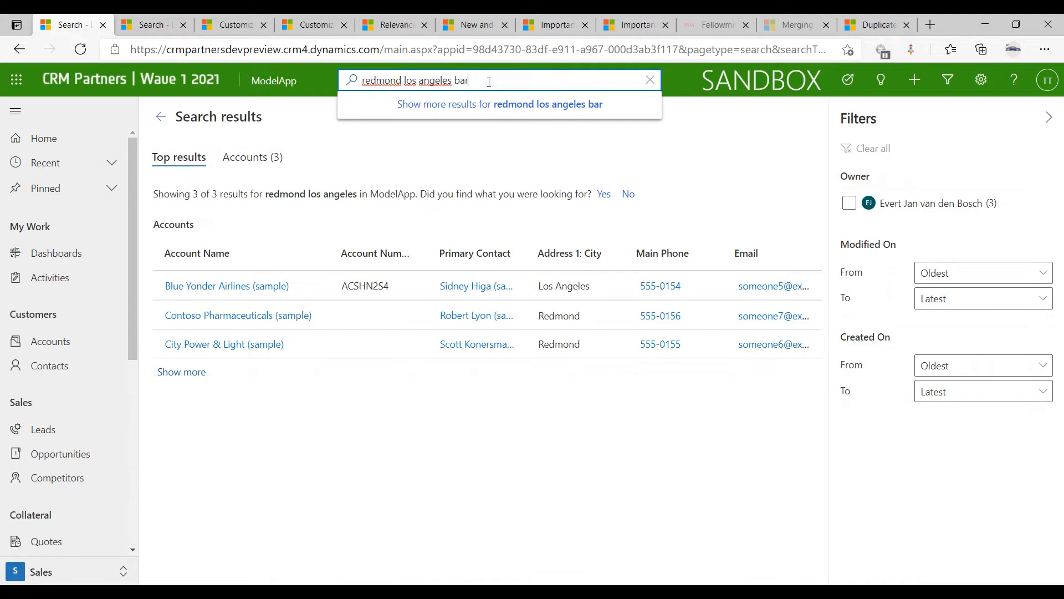
pyautogui.press('Return')
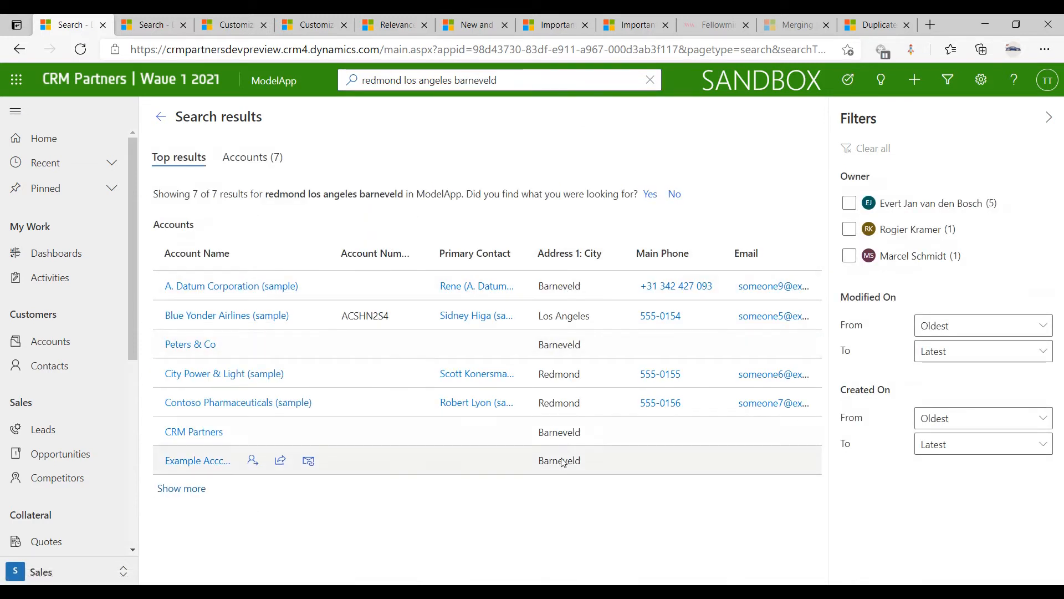
# Run a Categorized Search for "redmond los angeles" in the other sandbox, and clear the search term.
pyautogui.click(151, 24)
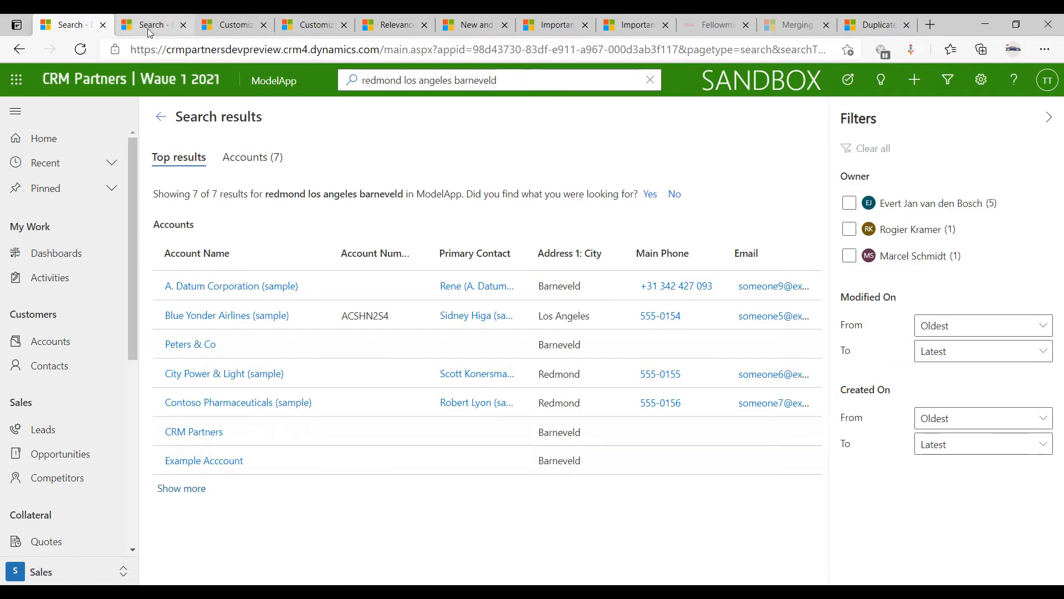
pyautogui.write('redmond los angeles')
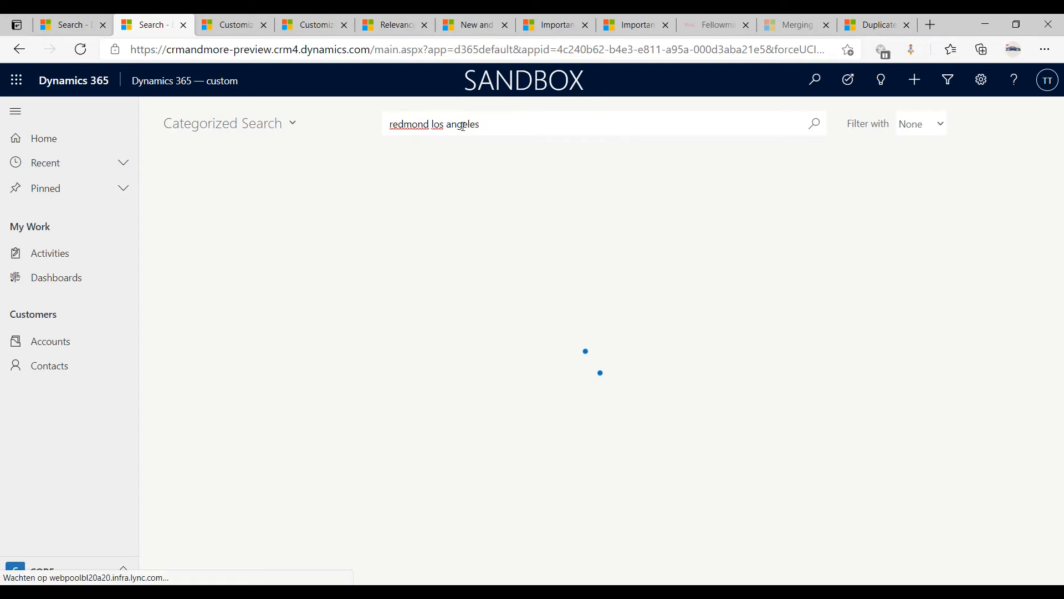
pyautogui.moveTo(431, 125); pyautogui.dragTo(565, 123)
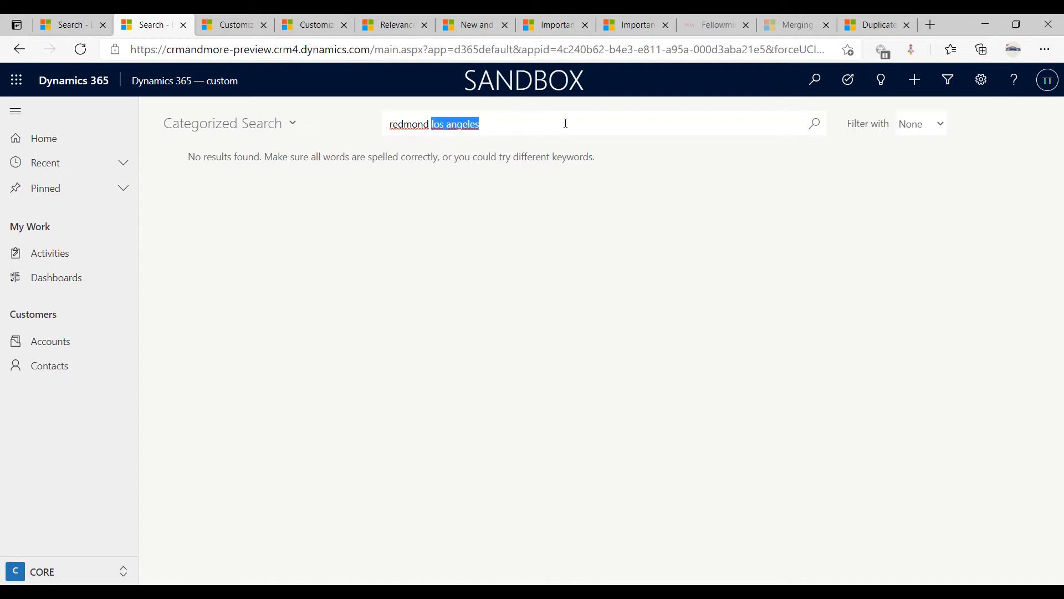
pyautogui.press('BackSpace')
pyautogui.hotkey('ctrl', 'a')
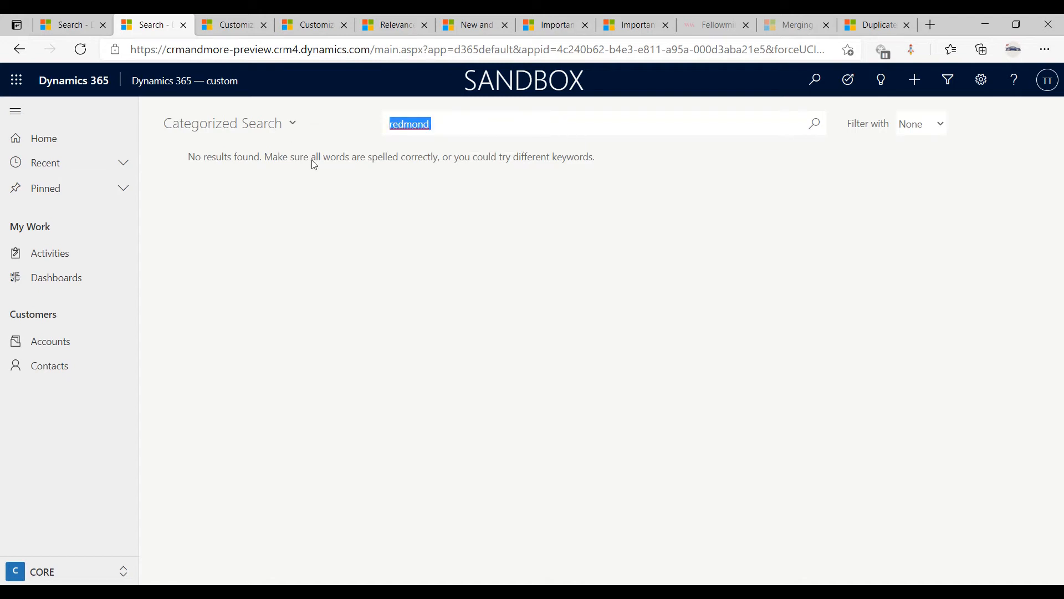
pyautogui.press('BackSpace')
# Check the filter options on the Wave 1 2021 results page, and run a Categorized Search for "redmond" in the other sandbox.
pyautogui.click(72, 24)
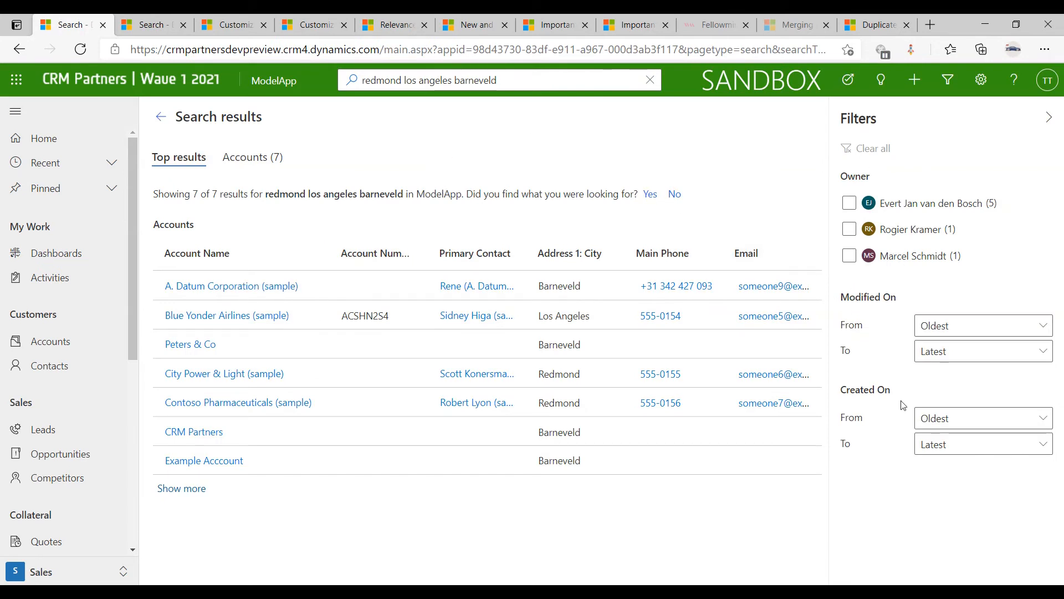
pyautogui.click(151, 27)
pyautogui.write('redmond')
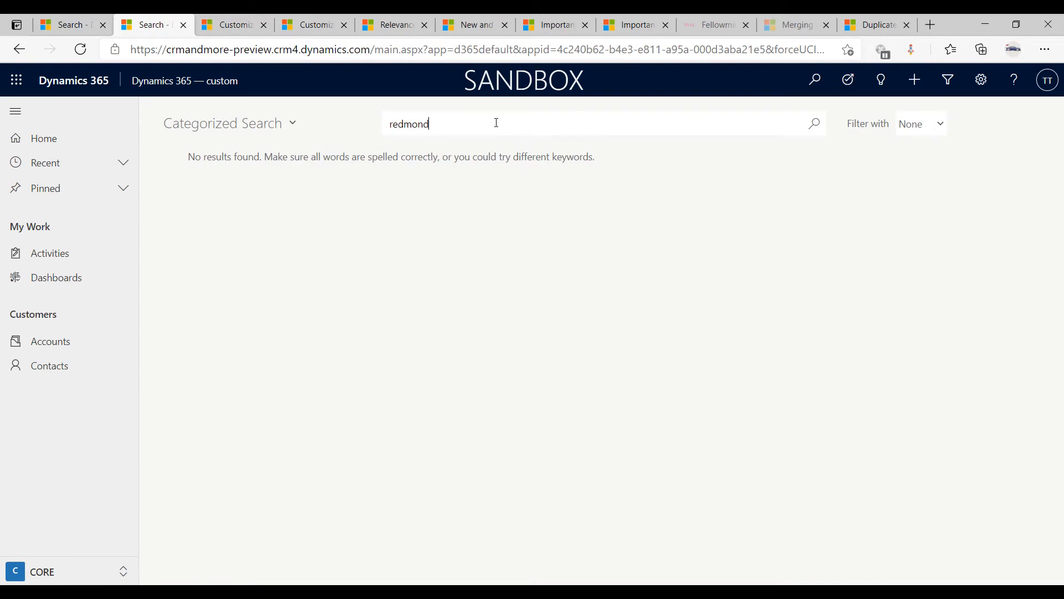
pyautogui.press('Return')
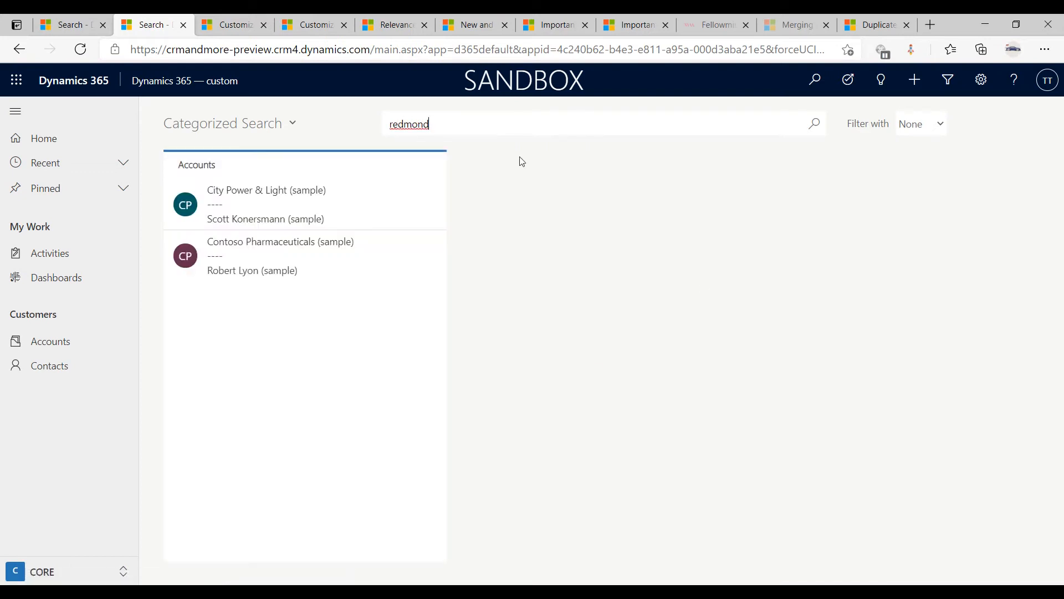
# Filter the Wave 1 2021 search results by the first listed owner, and remove that filter again.
pyautogui.click(78, 25)
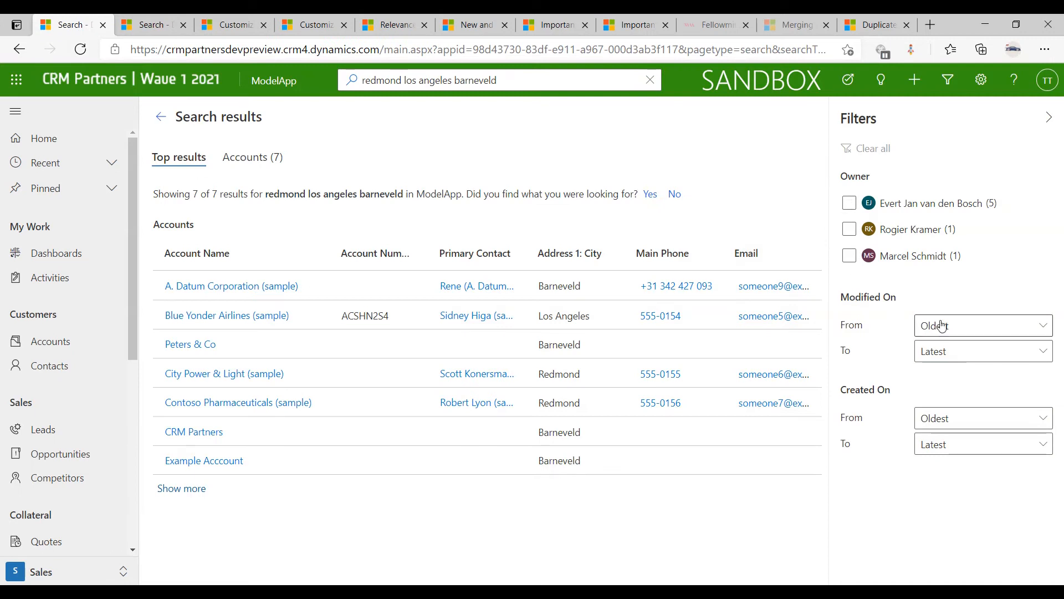
pyautogui.click(849, 203)
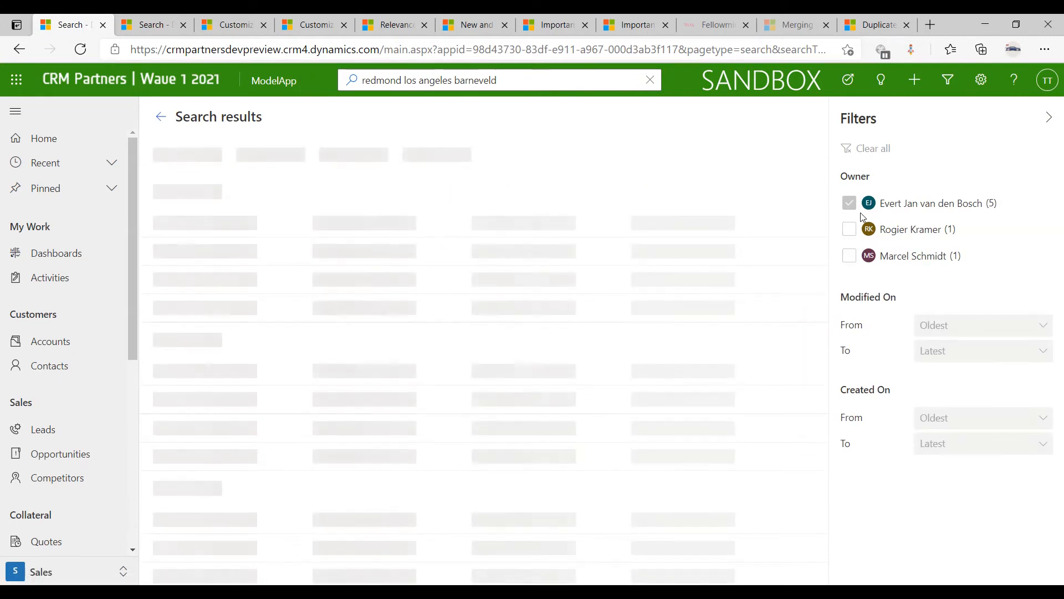
pyautogui.click(851, 204)
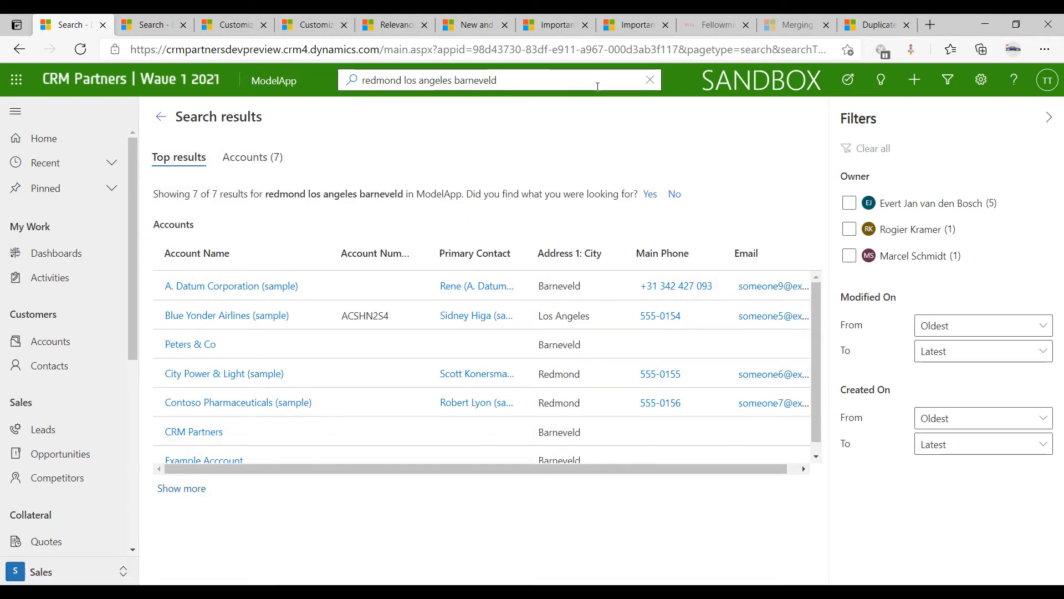
# Clear the three-city search and enter "adventure" to view the suggested accounts and contacts.
pyautogui.click(620, 79)
pyautogui.click(650, 80)
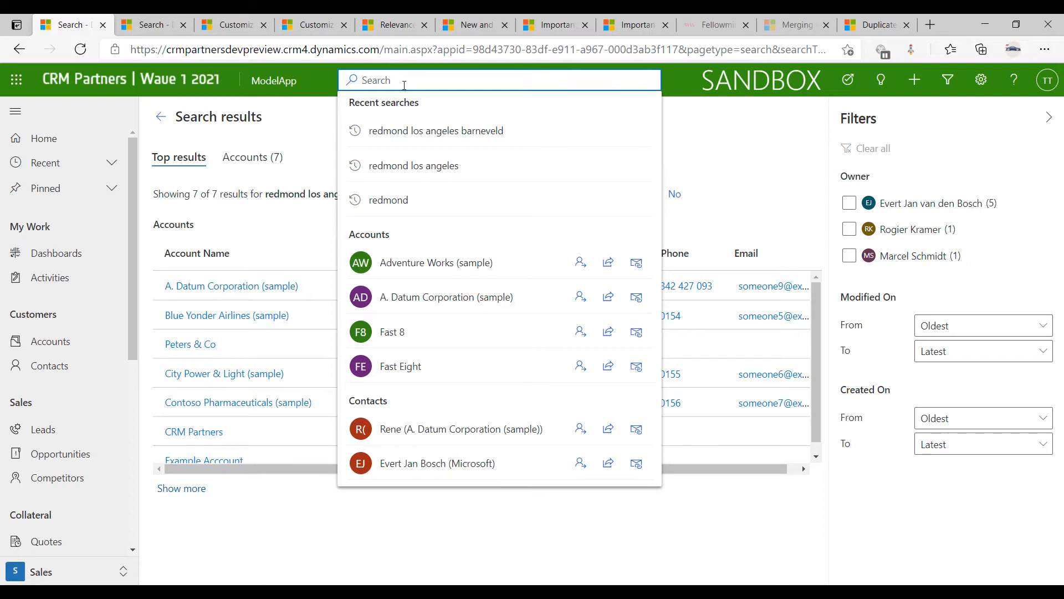
pyautogui.write('advent')
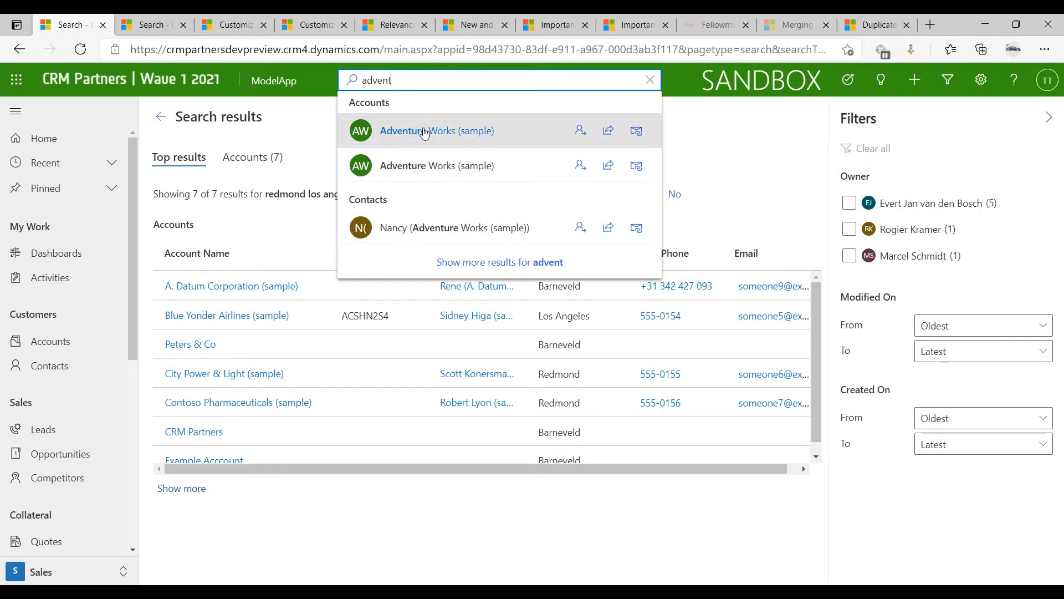
pyautogui.write('ure')
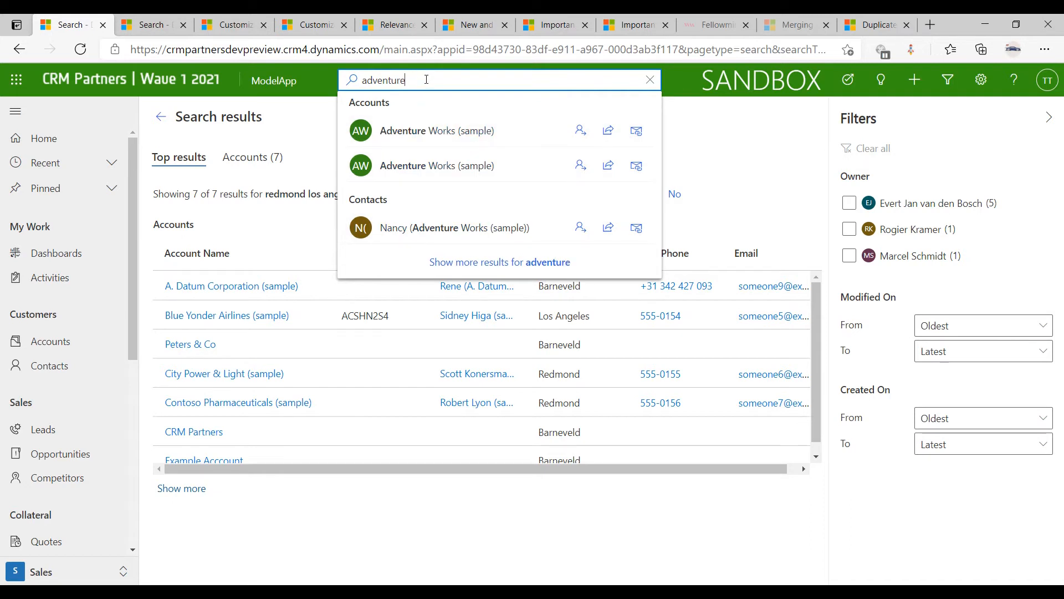
# Replace the search term with "order", run the search and examine the results per table.
pyautogui.doubleClick(426, 79)
pyautogui.write('or')
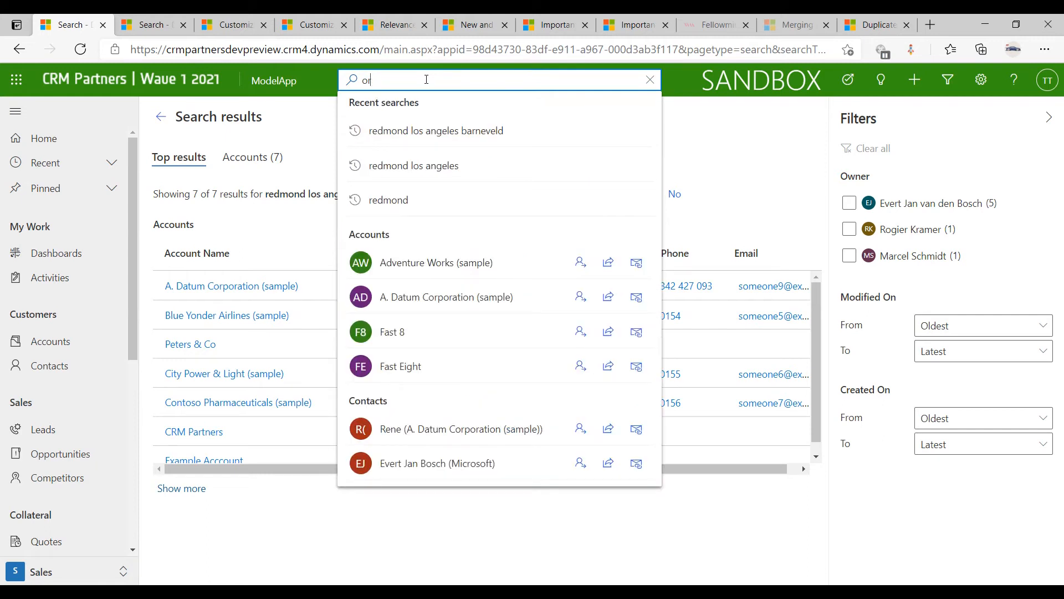
pyautogui.write('der')
pyautogui.press('Return')
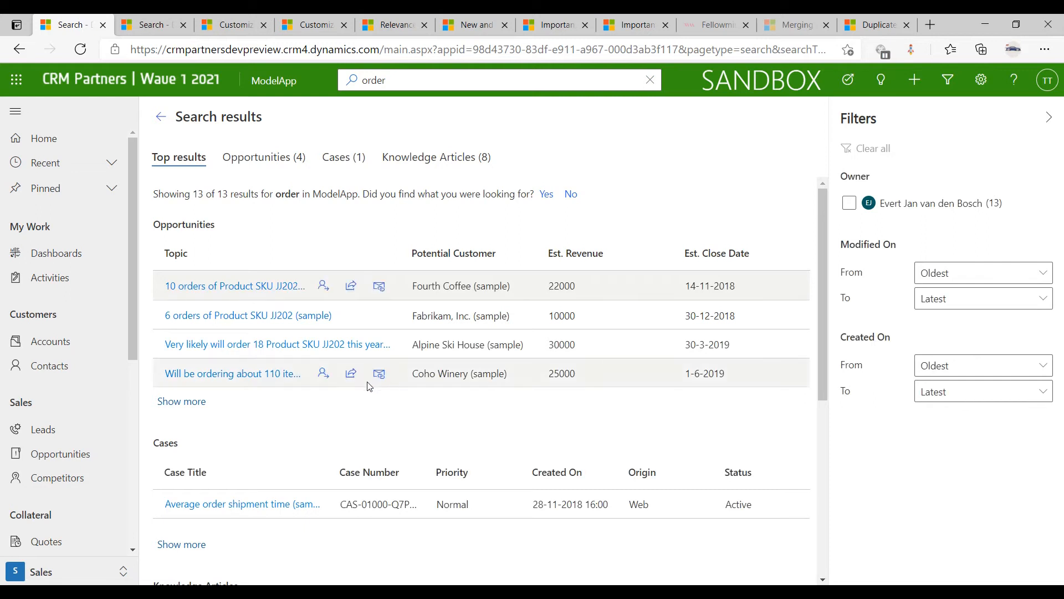
pyautogui.scroll(-3, 341, 375)
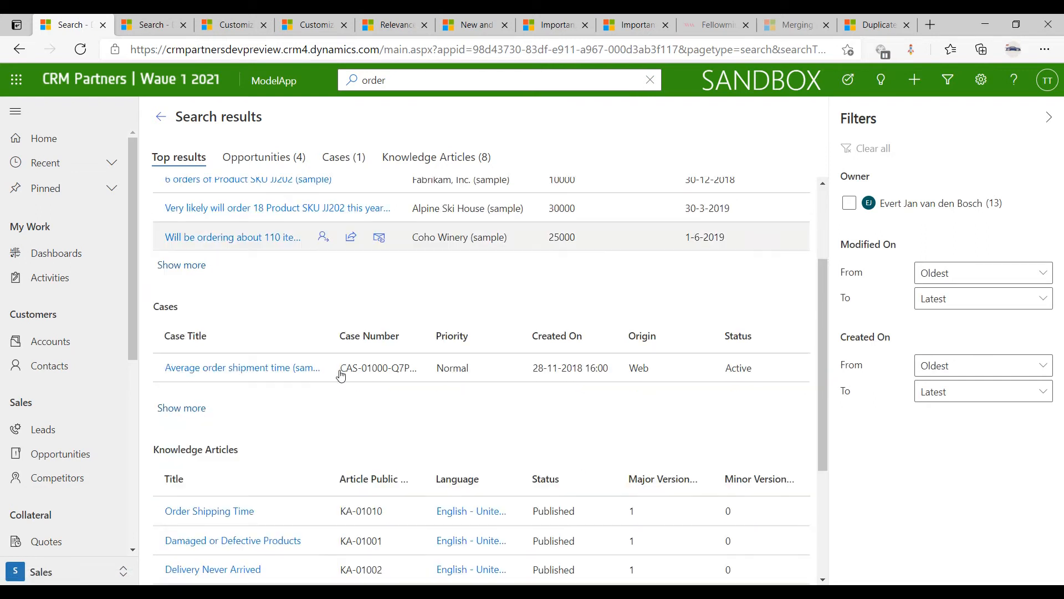
# Examine the "order" results per table and the quick actions on the first opportunity, and return to the Home page.
pyautogui.scroll(-2, 341, 375)
pyautogui.scroll(5, 309, 356)
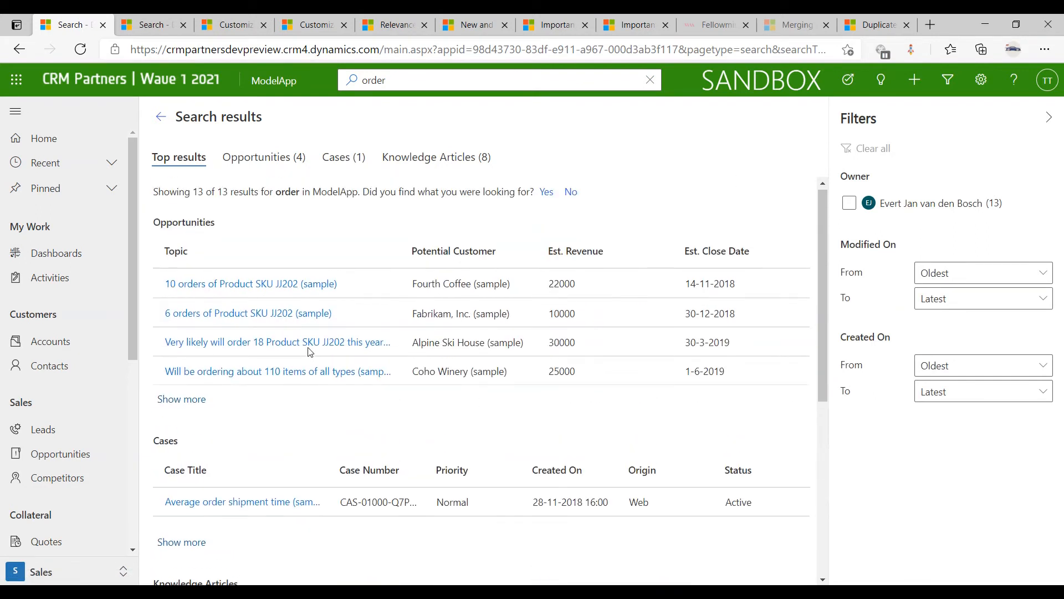
pyautogui.moveTo(325, 287)
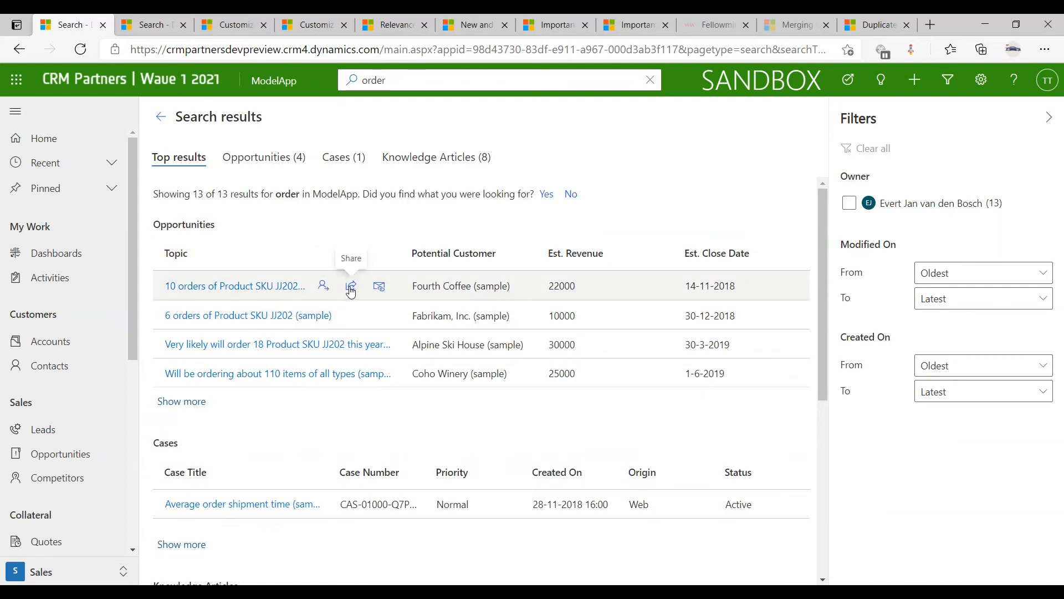
pyautogui.moveTo(365, 315)
pyautogui.scroll(-3, 366, 315)
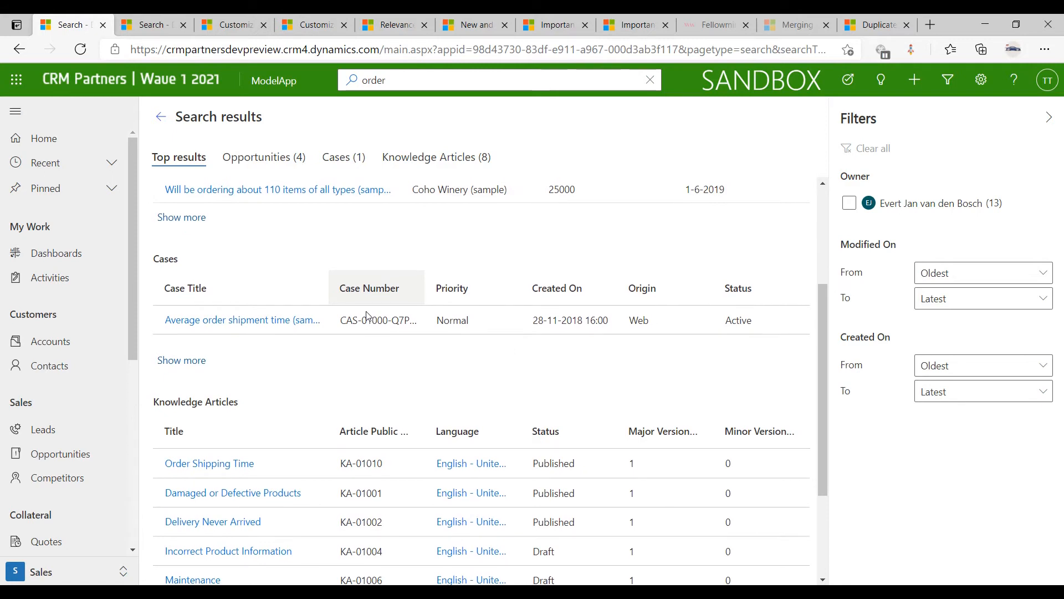
pyautogui.moveTo(276, 321)
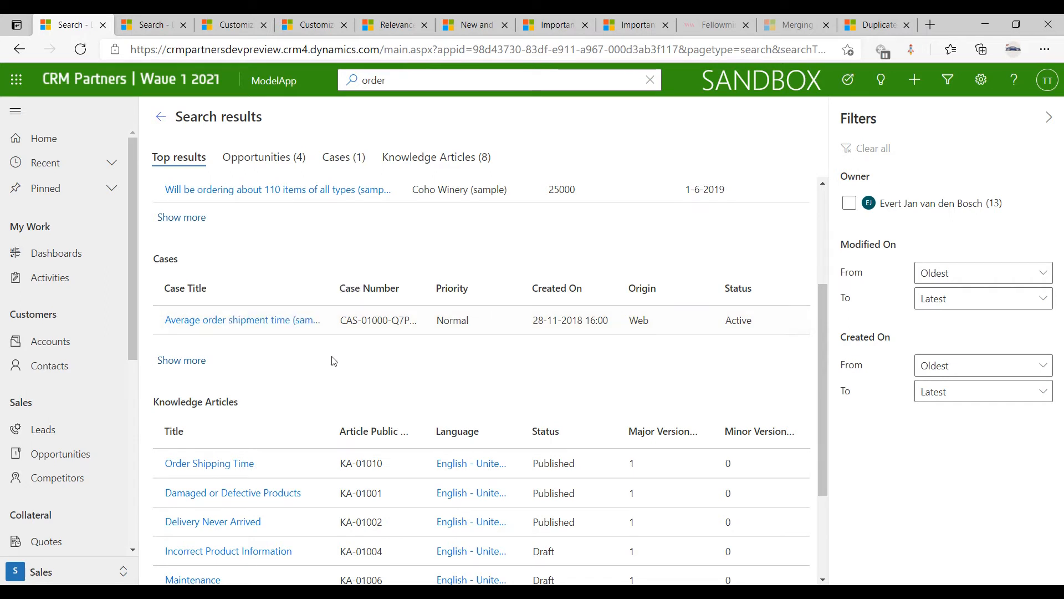
pyautogui.scroll(4, 637, 220)
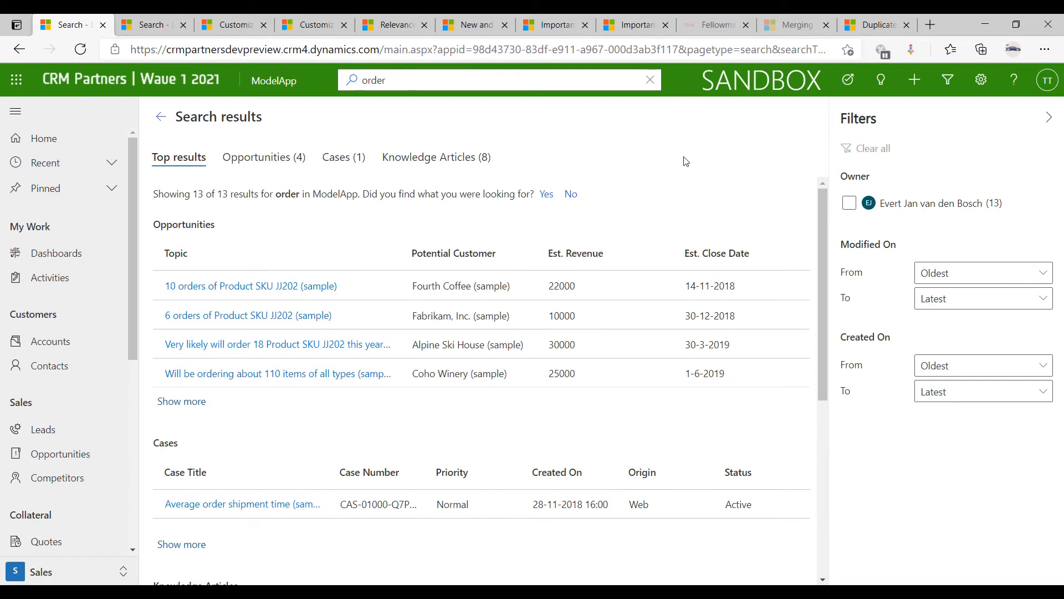
pyautogui.click(161, 117)
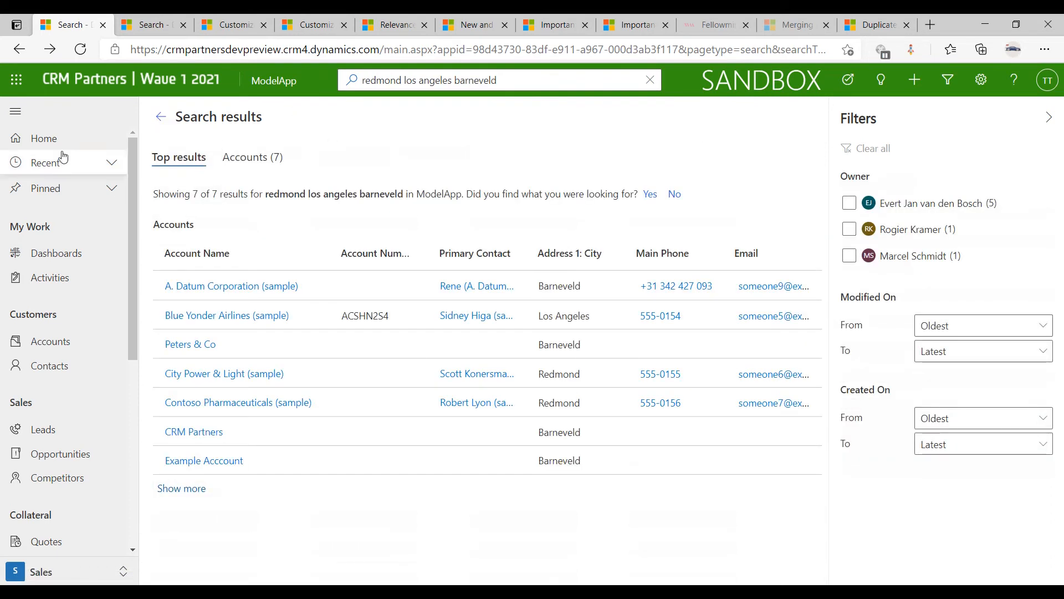
pyautogui.click(55, 140)
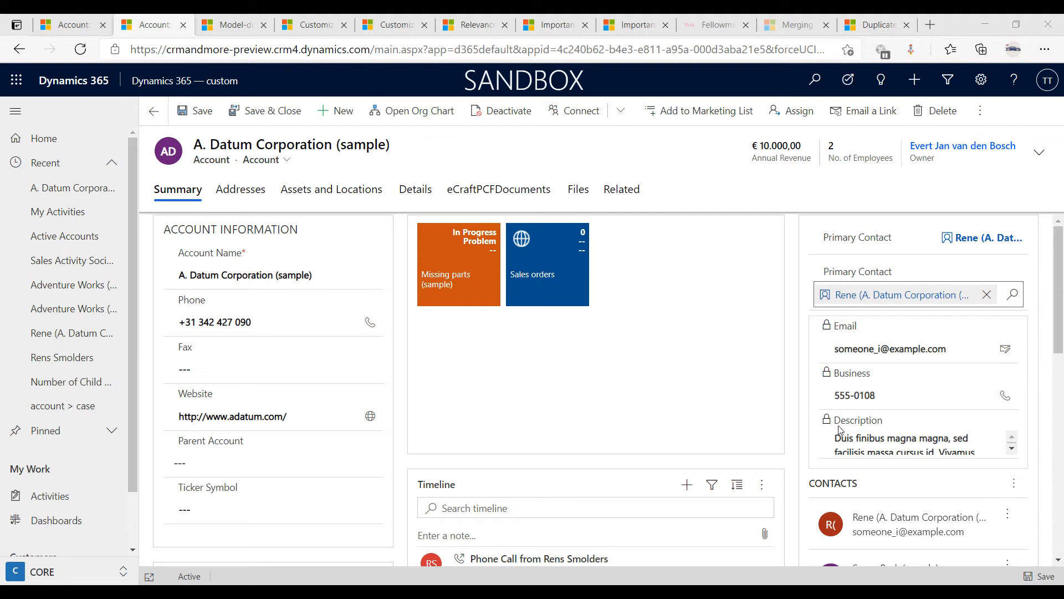
# Read through the primary contact's description in the quick view of the A. Datum Corporation account in the custom Dynamics 365 sandbox.
pyautogui.moveTo(836, 438); pyautogui.dragTo(973, 449)
pyautogui.click(974, 449)
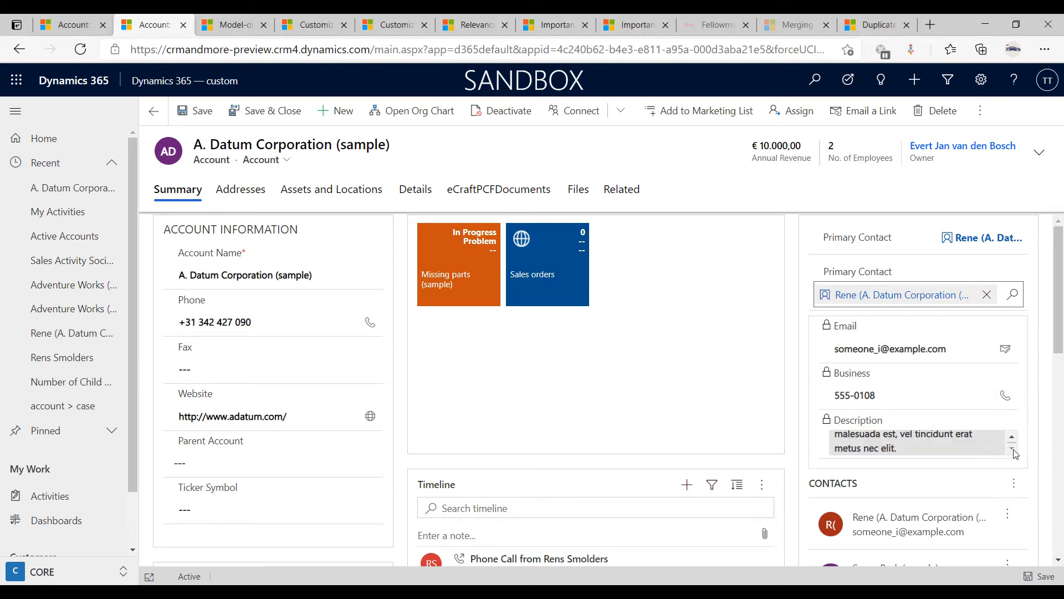
pyautogui.click(1012, 436)
pyautogui.moveTo(974, 447); pyautogui.dragTo(868, 451)
pyautogui.click(906, 450)
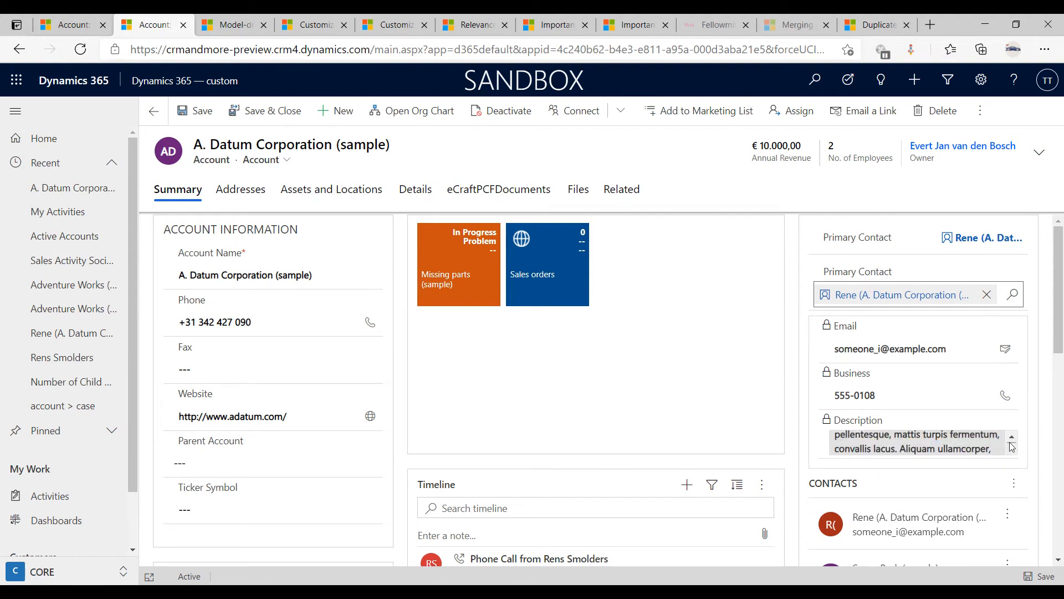
pyautogui.scroll(-1, 1027, 427)
pyautogui.scroll(1, 1027, 428)
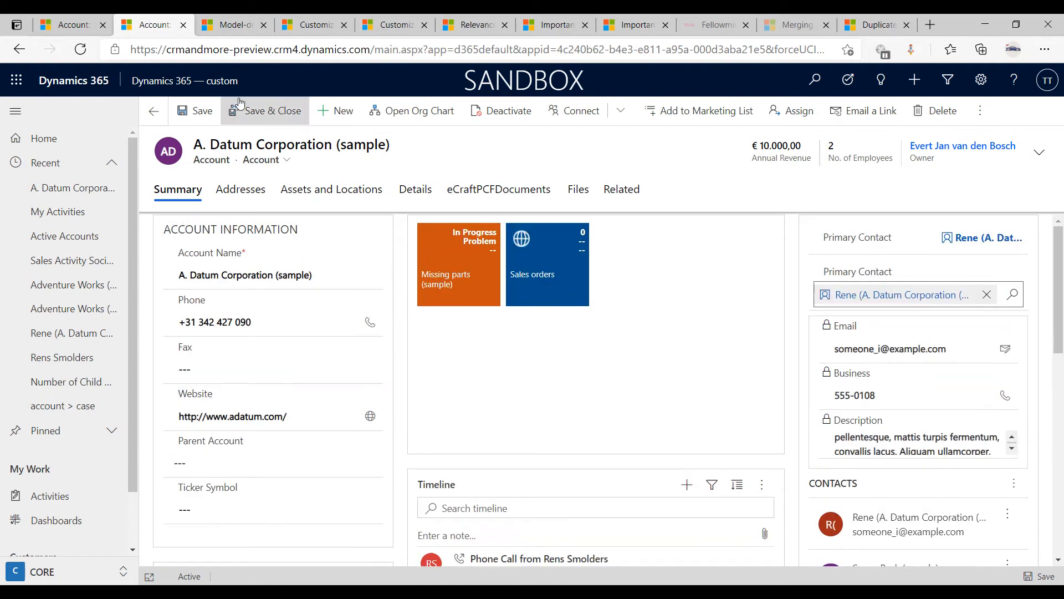
# Examine the same contact description on the A. Datum Corporation account in the Wave 1 2021 sandbox, and return to the other sandbox to compare.
pyautogui.click(67, 28)
pyautogui.scroll(-3, 887, 294)
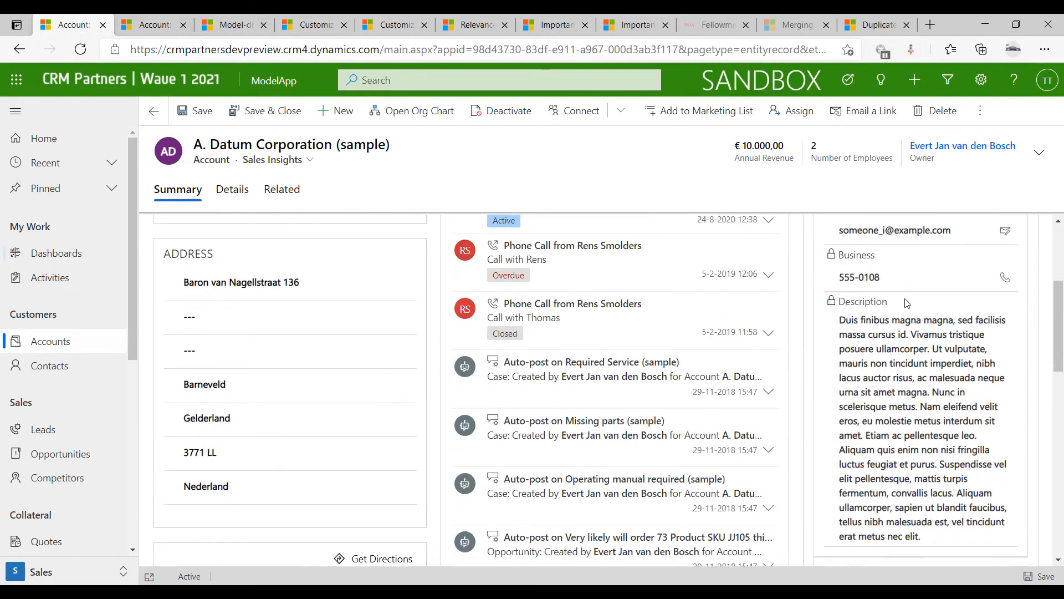
pyautogui.moveTo(910, 320); pyautogui.dragTo(952, 527)
pyautogui.moveTo(951, 531); pyautogui.dragTo(837, 302)
pyautogui.click(937, 364)
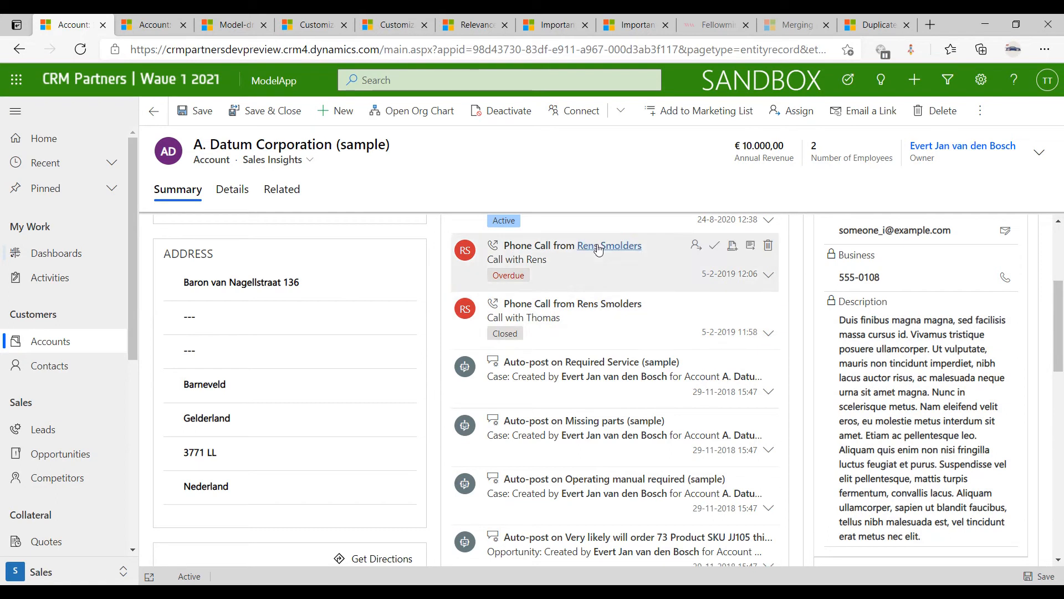
pyautogui.scroll(4, 606, 244)
pyautogui.click(157, 30)
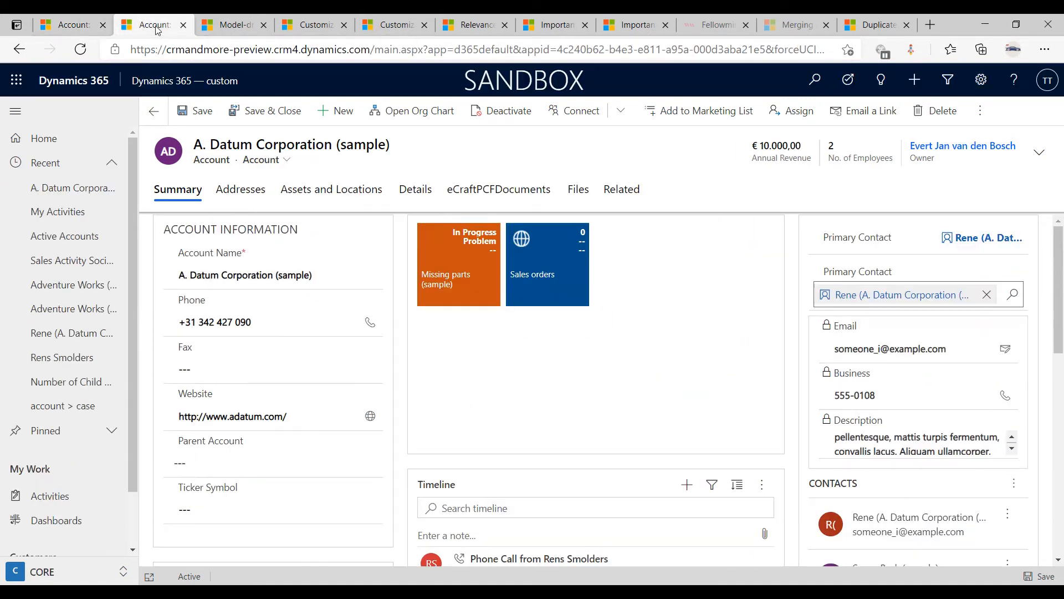
# Read the release plan article on model-driven in-app notifications, including its feature details and the notification toast and notification center images.
pyautogui.click(232, 26)
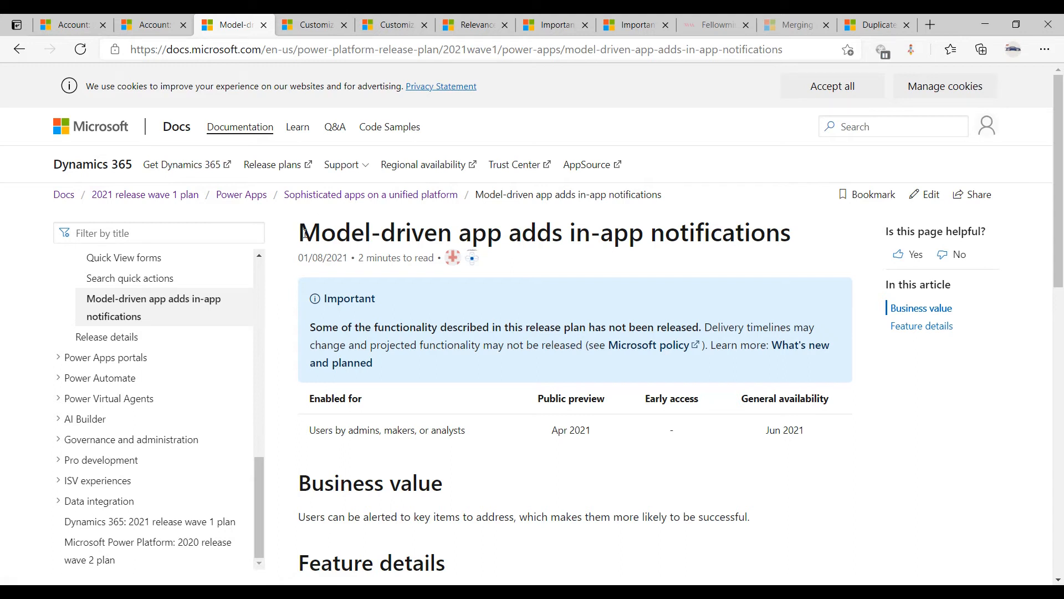
pyautogui.scroll(-5, 304, 233)
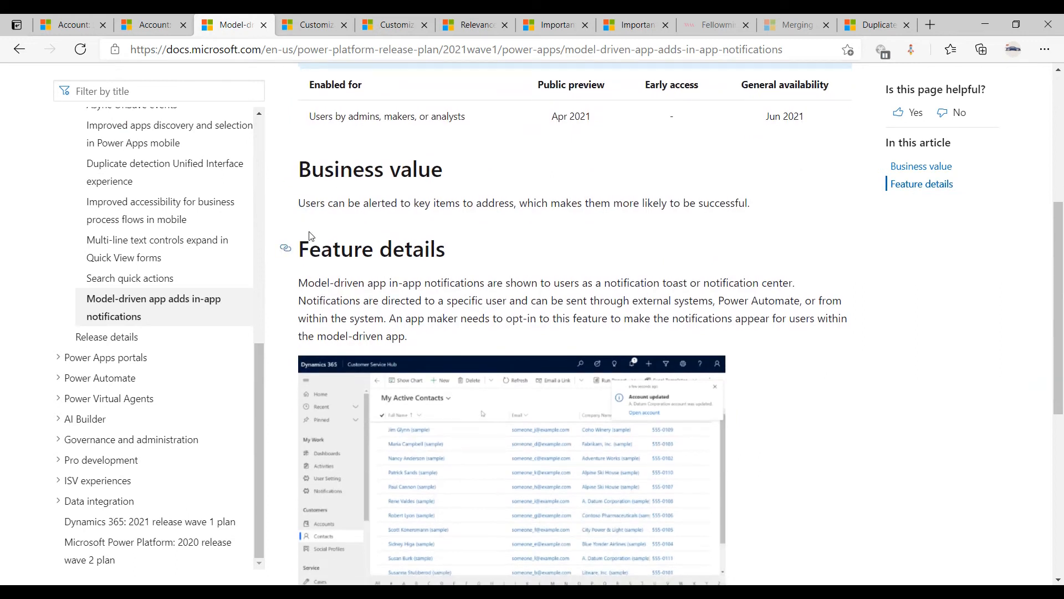
pyautogui.scroll(-2, 439, 224)
pyautogui.moveTo(451, 225); pyautogui.dragTo(719, 227)
pyautogui.click(663, 236)
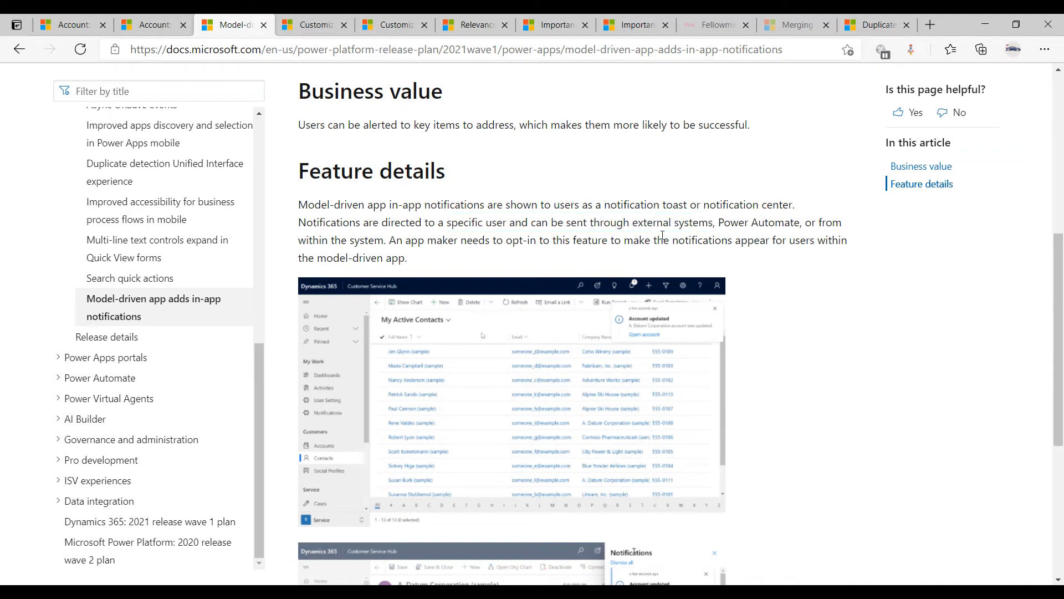
pyautogui.scroll(-4, 645, 246)
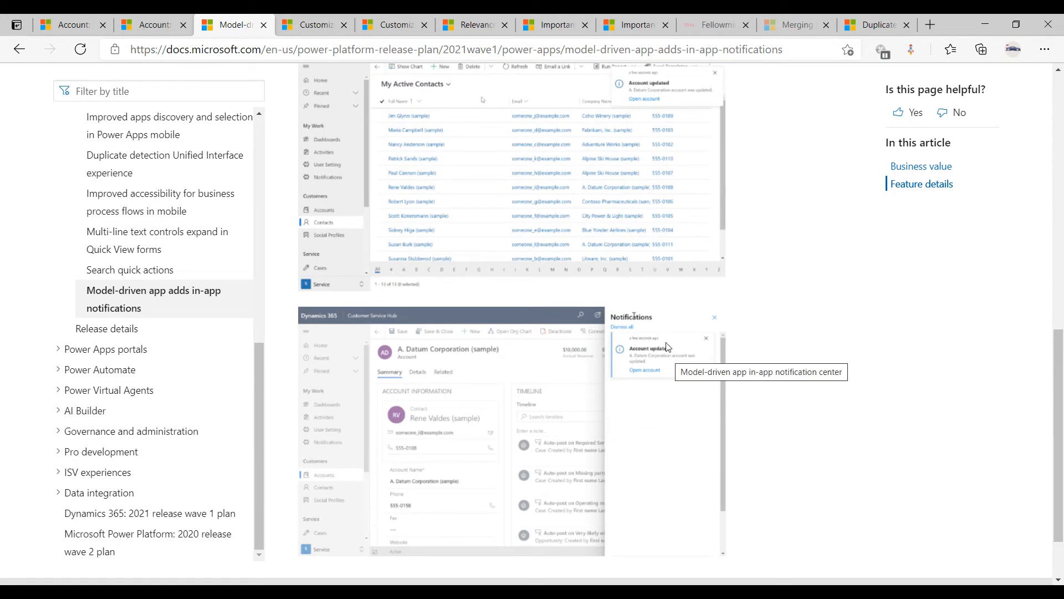
pyautogui.scroll(3, 696, 327)
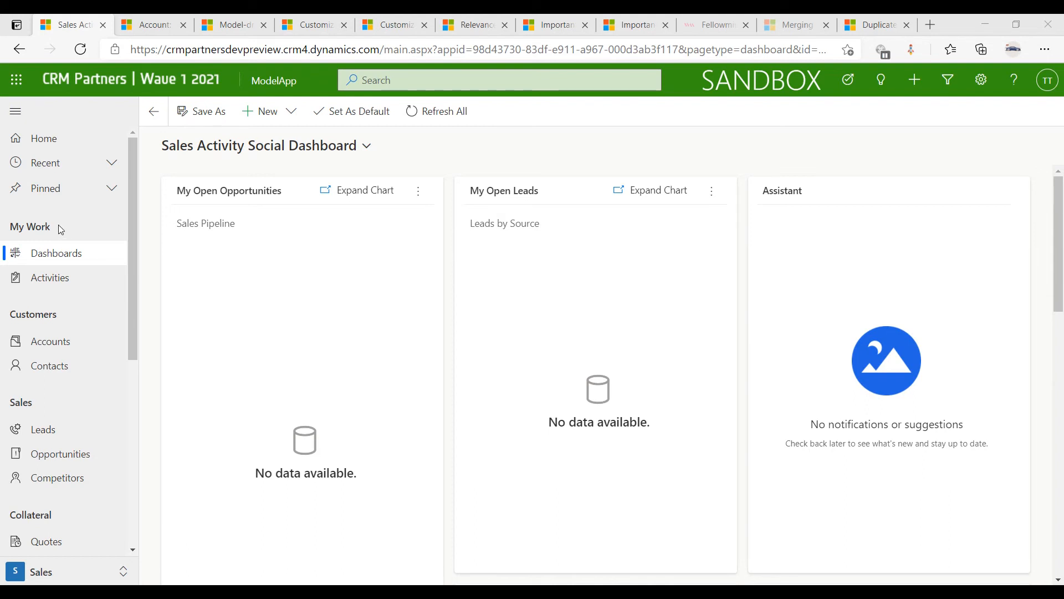
# Open A. Datum Corporation from the recent records in the Wave 1 2021 sandbox and highlight the primary contact's read-only description.
pyautogui.click(110, 163)
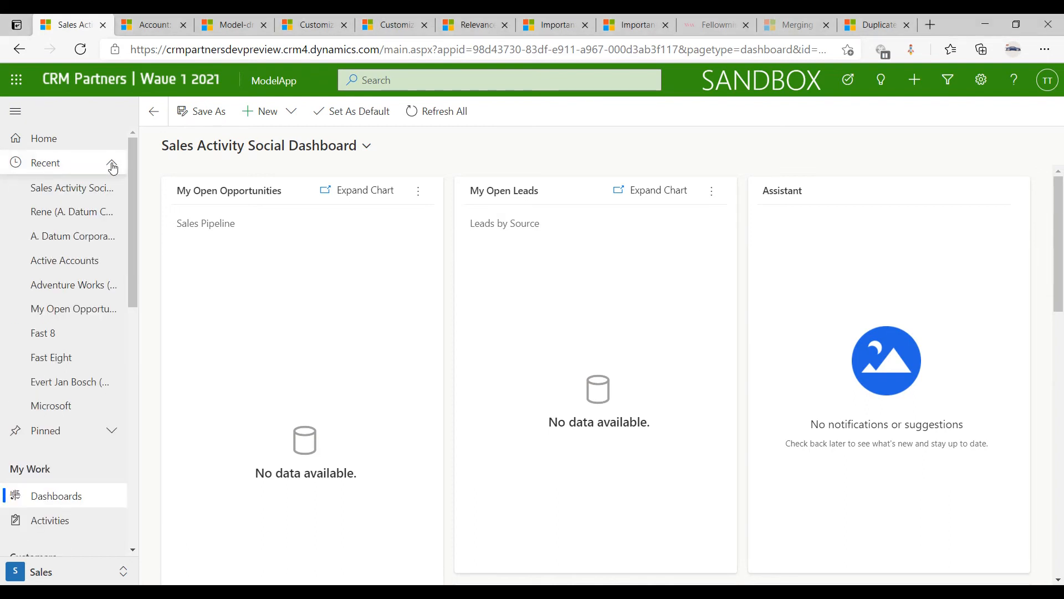
pyautogui.click(82, 238)
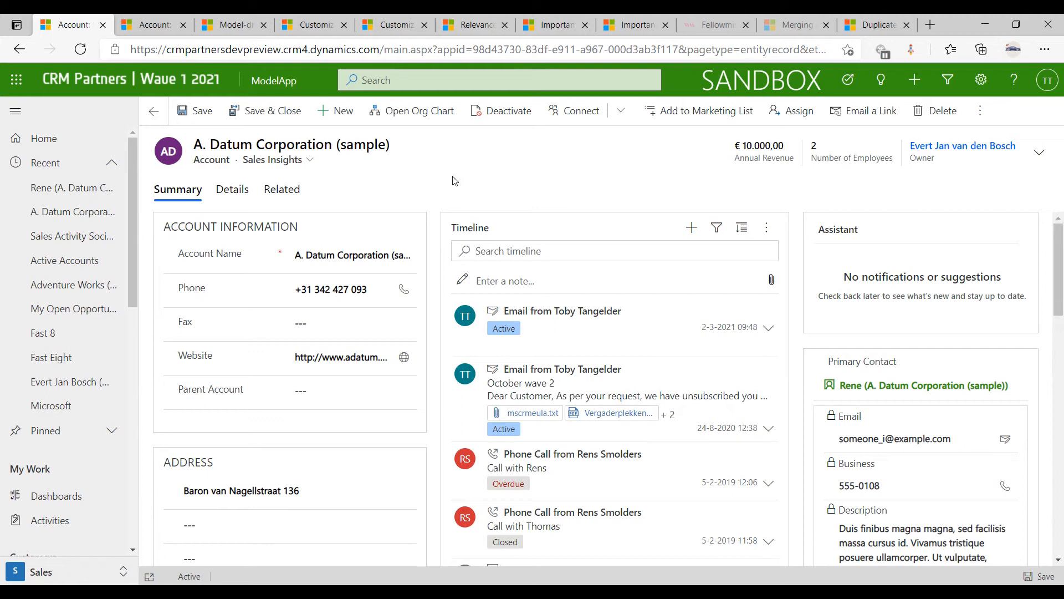
pyautogui.scroll(-3, 942, 283)
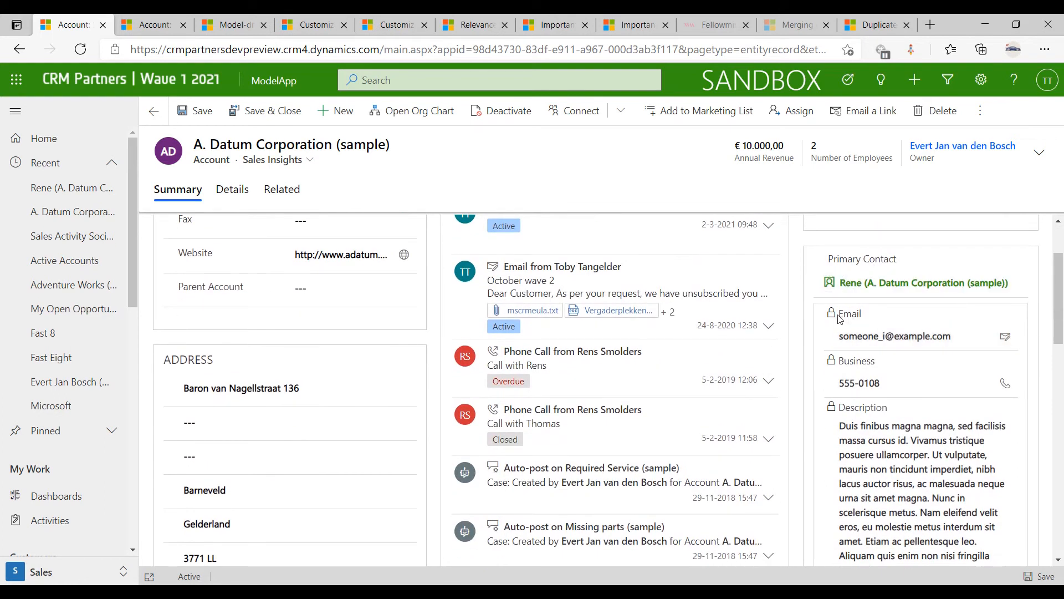
pyautogui.click(854, 430)
pyautogui.tripleClick(865, 432)
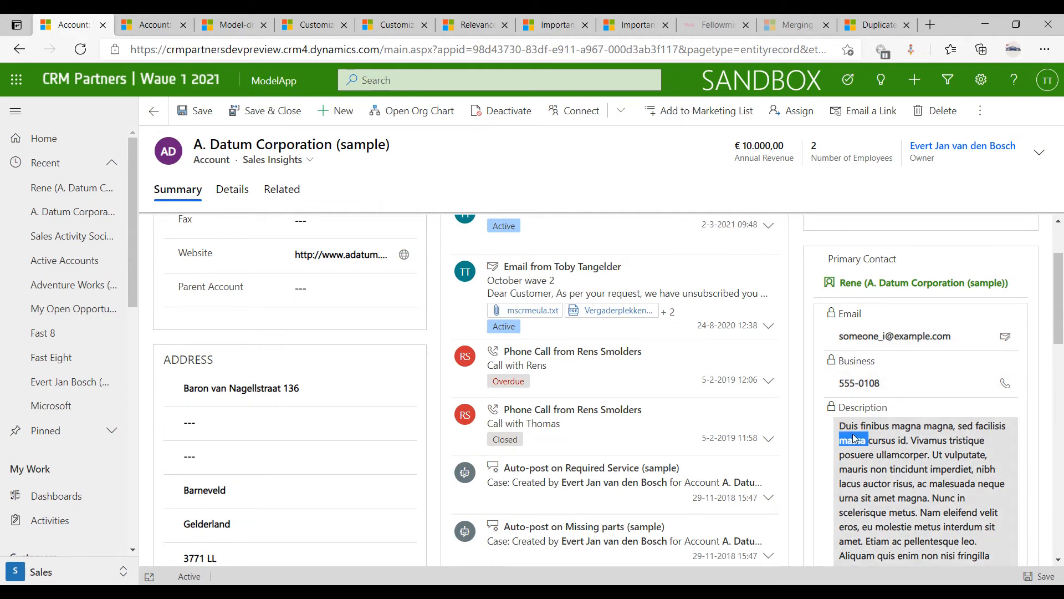
pyautogui.rightClick(876, 435)
pyautogui.click(877, 437)
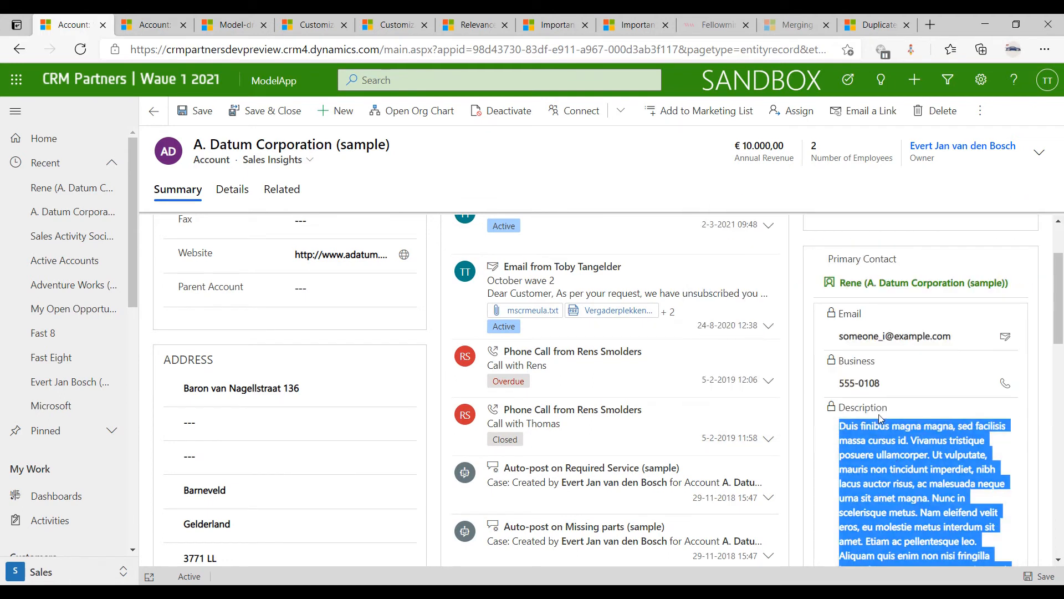
pyautogui.click(880, 426)
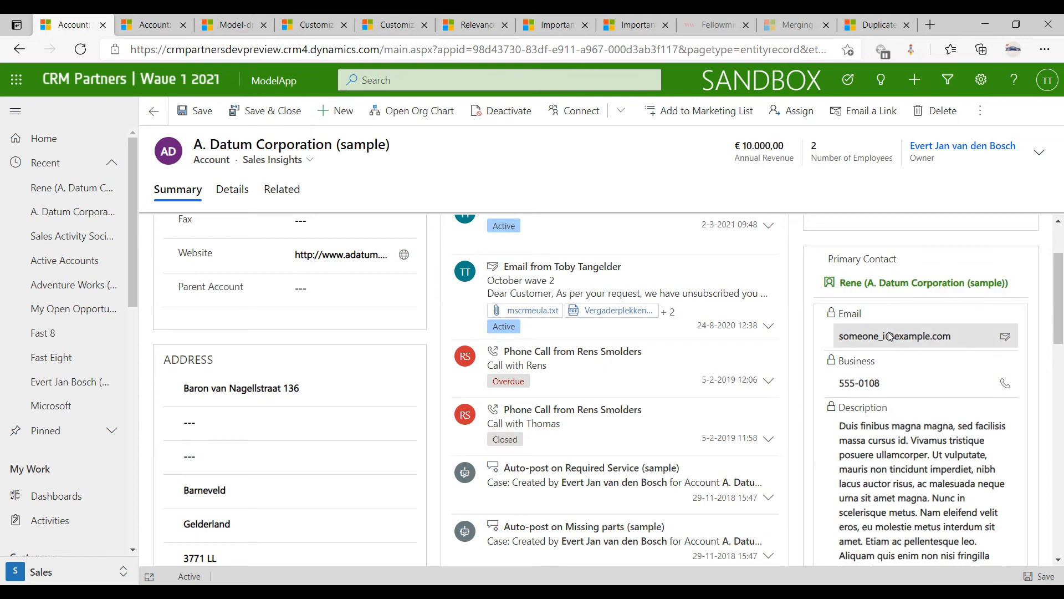
# Clear the description under "Update the primary contact's info" on the A. Datum Corporation account and save the record.
pyautogui.scroll(-1, 915, 344)
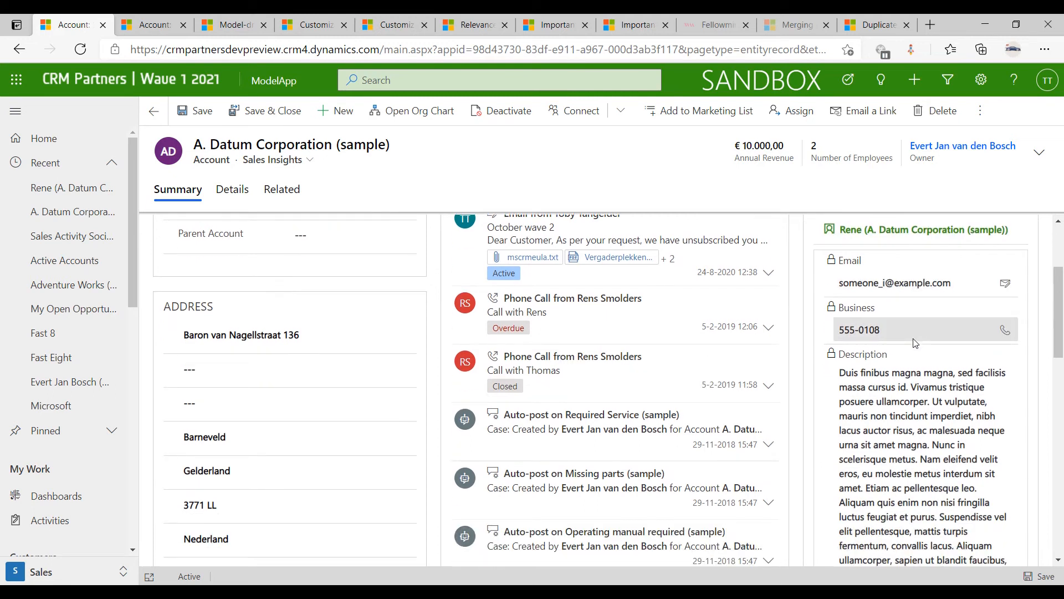
pyautogui.scroll(-1, 915, 342)
pyautogui.scroll(2, 914, 341)
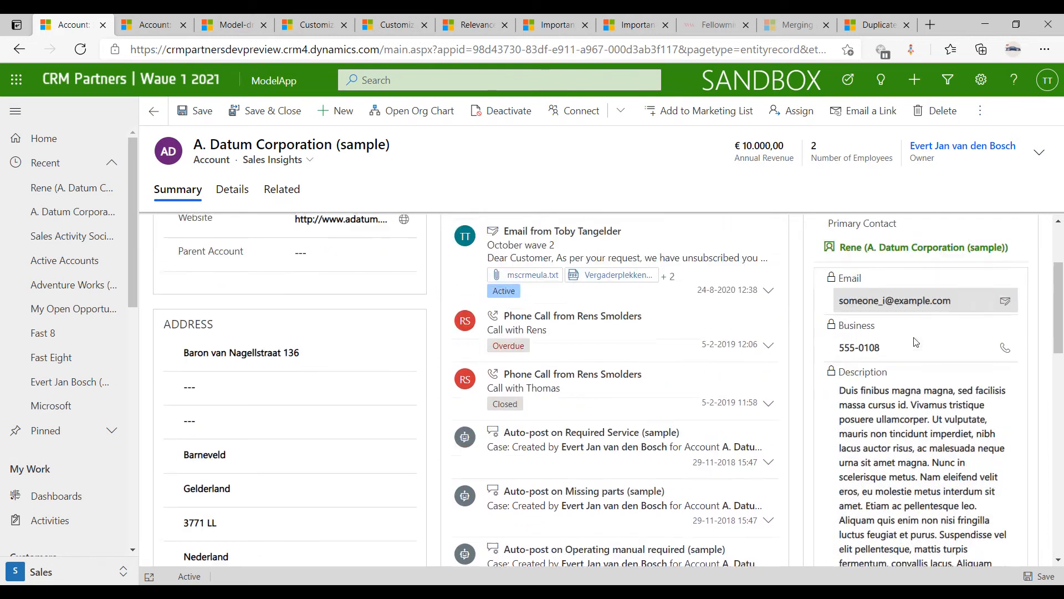
pyautogui.scroll(-2, 915, 339)
pyautogui.scroll(-5, 915, 343)
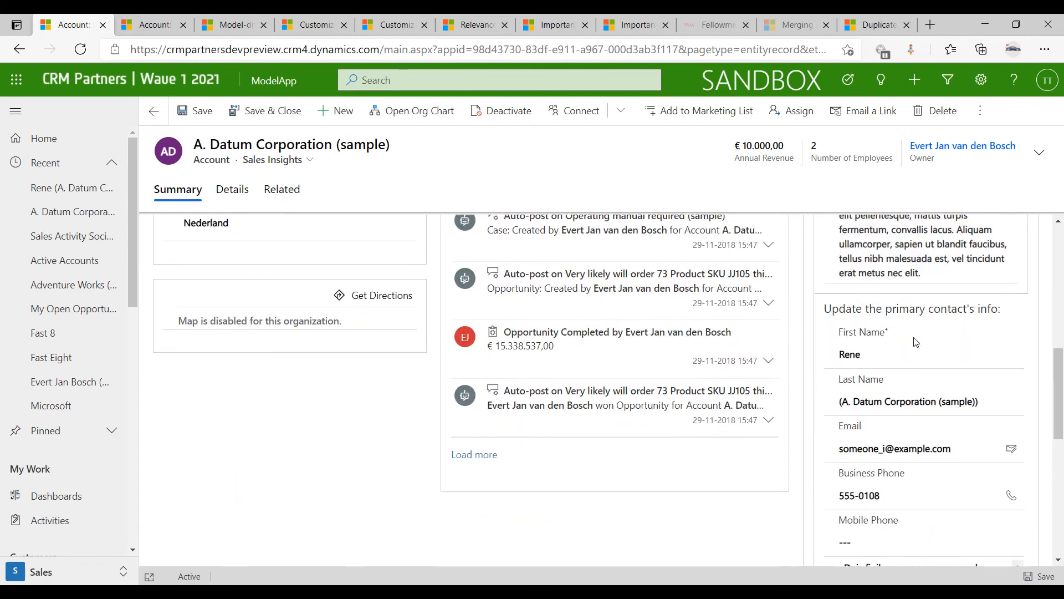
pyautogui.scroll(-2, 917, 342)
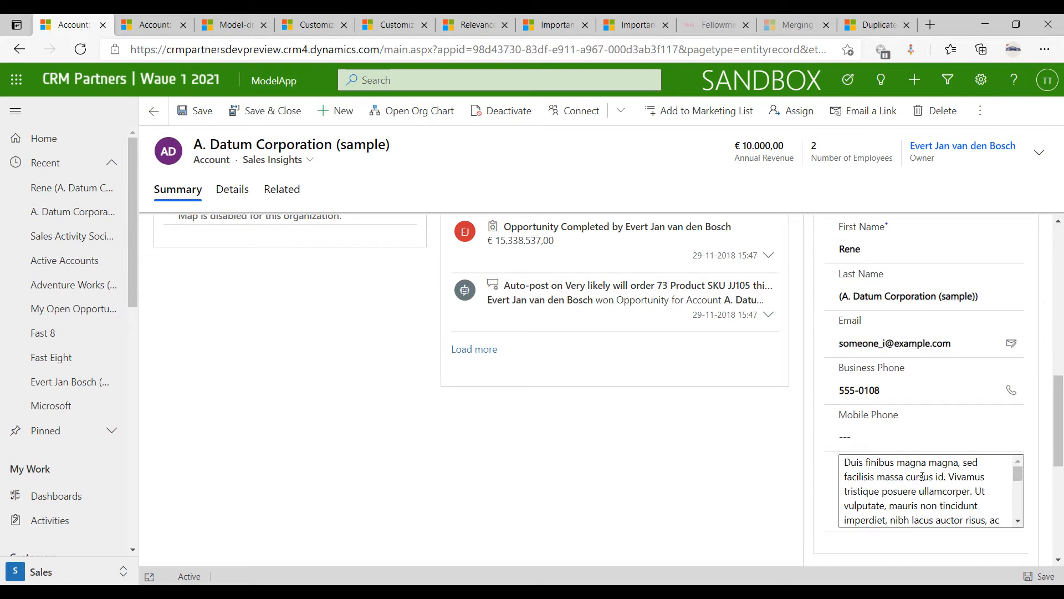
pyautogui.hotkey('ctrl', 'a')
pyautogui.press('Delete')
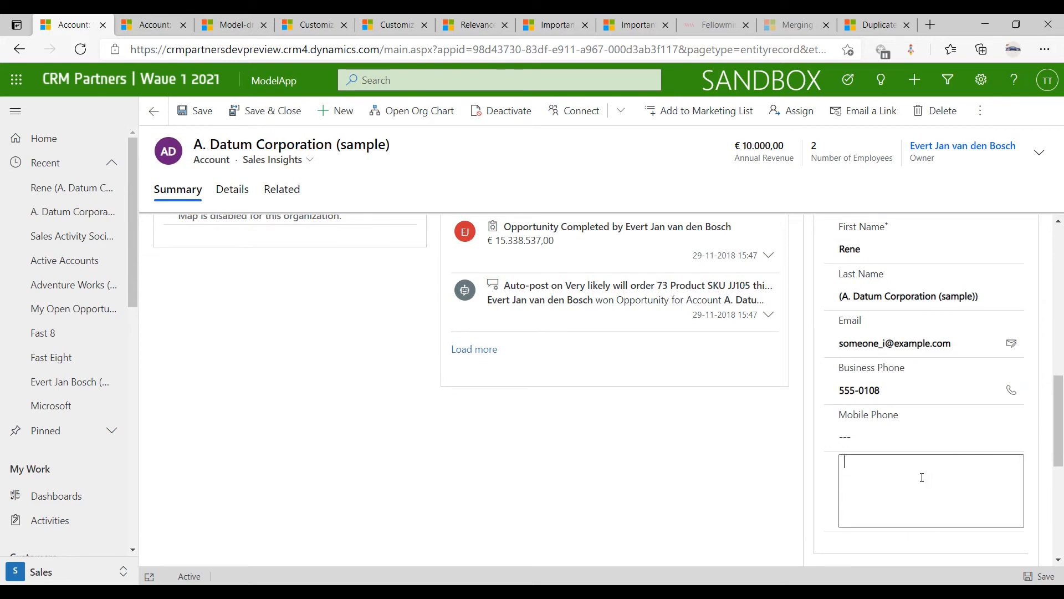
pyautogui.hotkey('ctrl', 's')
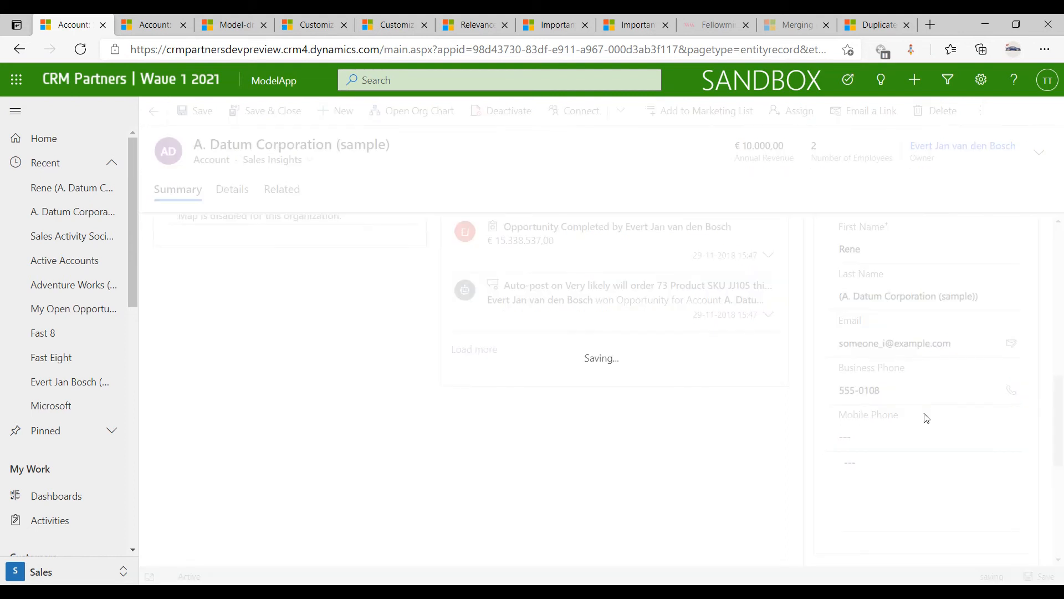
# Compare the description in the primary contact's quick view with the one in the contact update form.
pyautogui.scroll(-3, 927, 417)
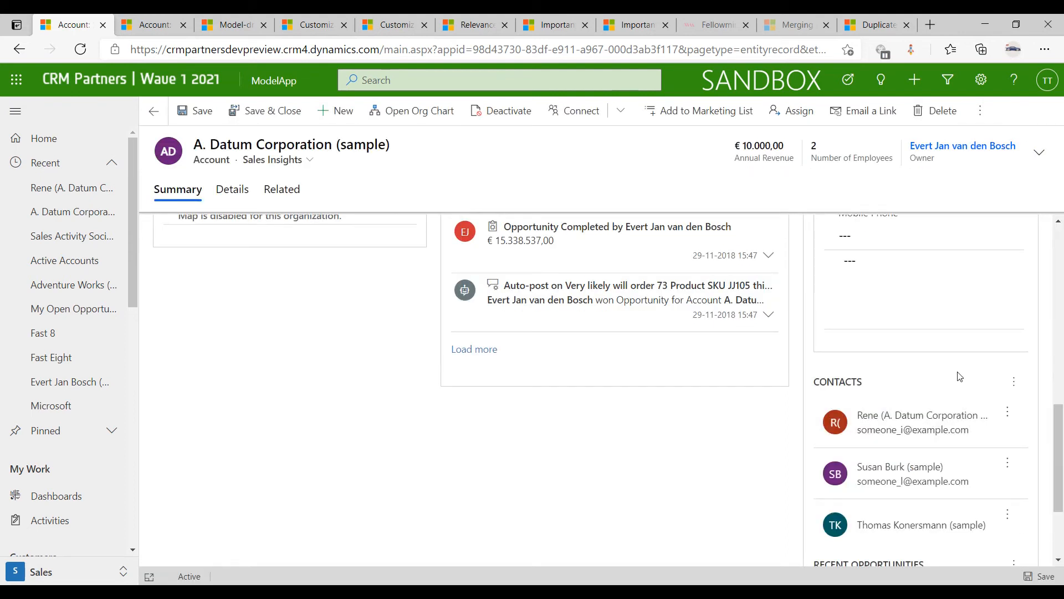
pyautogui.scroll(2, 894, 386)
pyautogui.scroll(4, 899, 362)
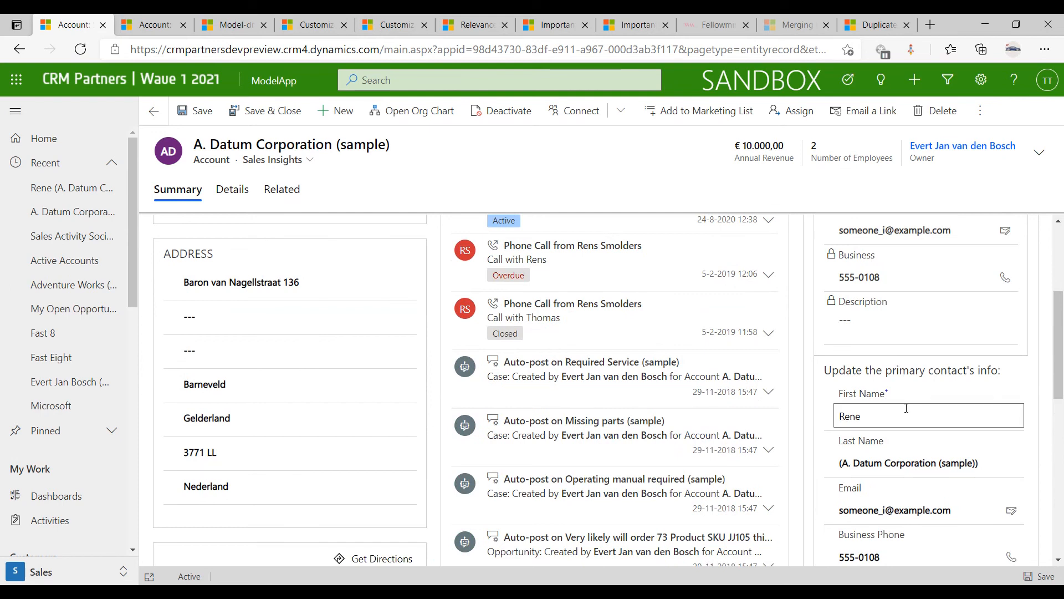
pyautogui.scroll(-4, 907, 408)
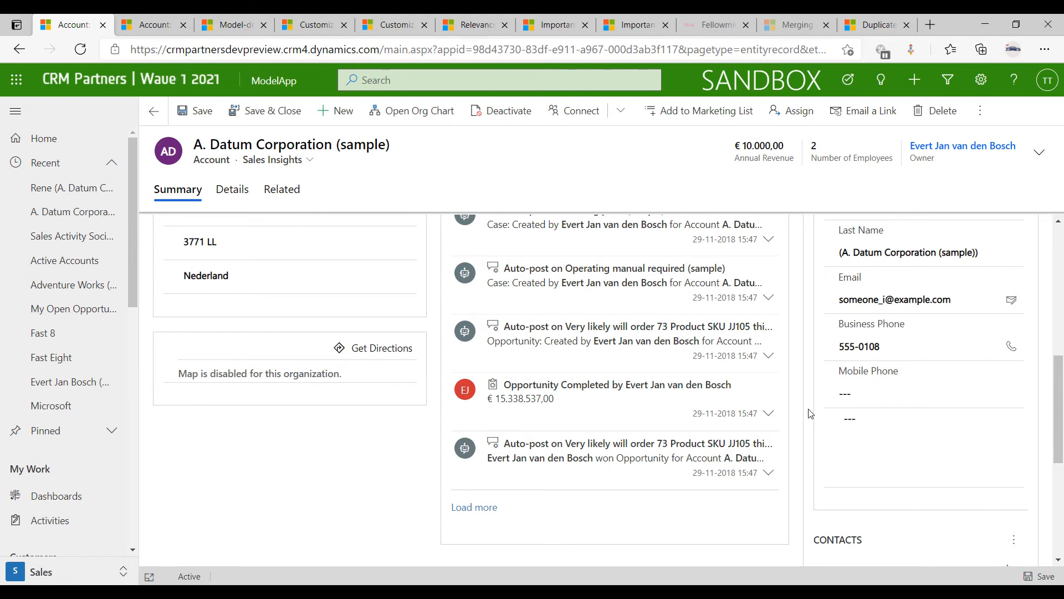
pyautogui.scroll(3, 820, 408)
pyautogui.scroll(1, 821, 408)
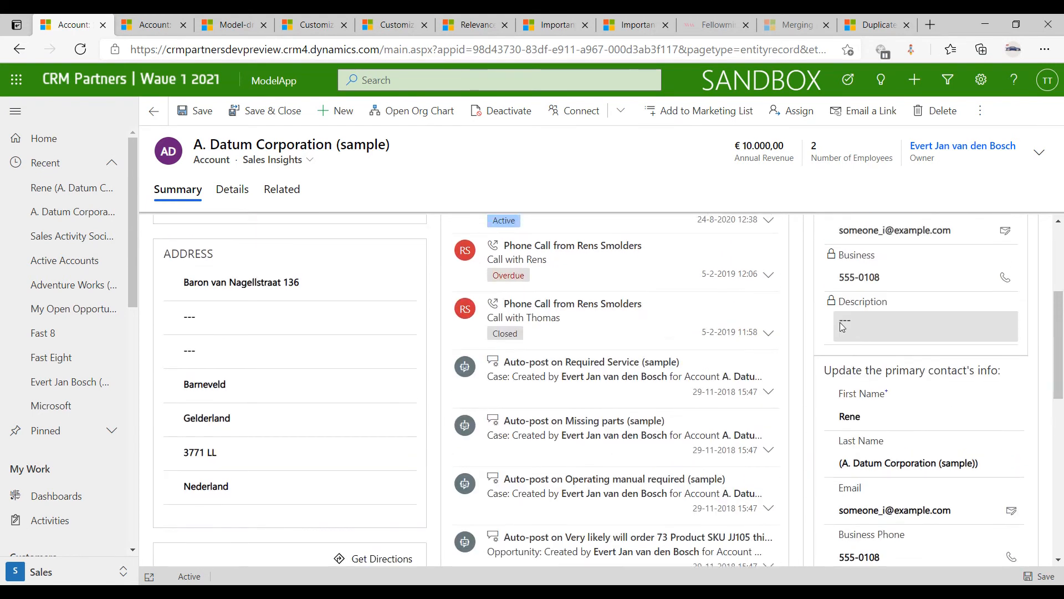
pyautogui.scroll(4, 882, 322)
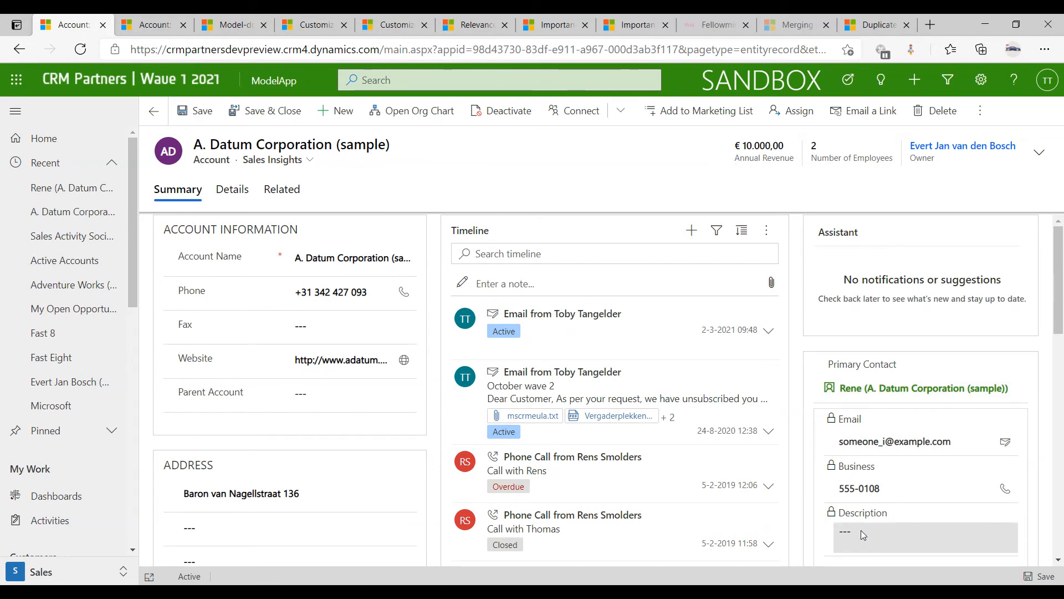
# Open the primary contact's record from the A. Datum Corporation account and review its general information.
pyautogui.scroll(-2, 861, 531)
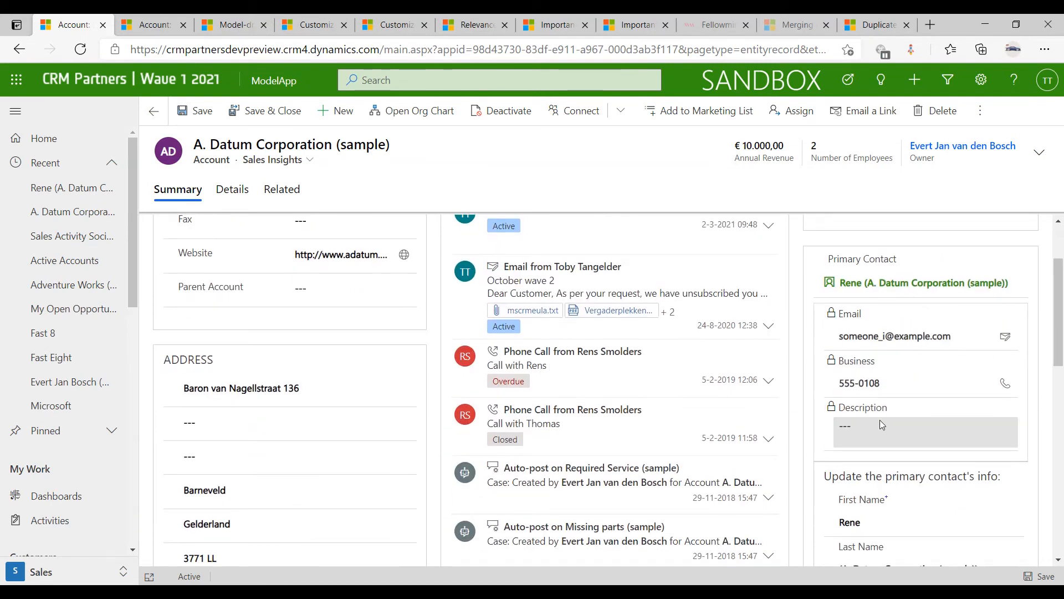
pyautogui.click(873, 283)
pyautogui.click(873, 284)
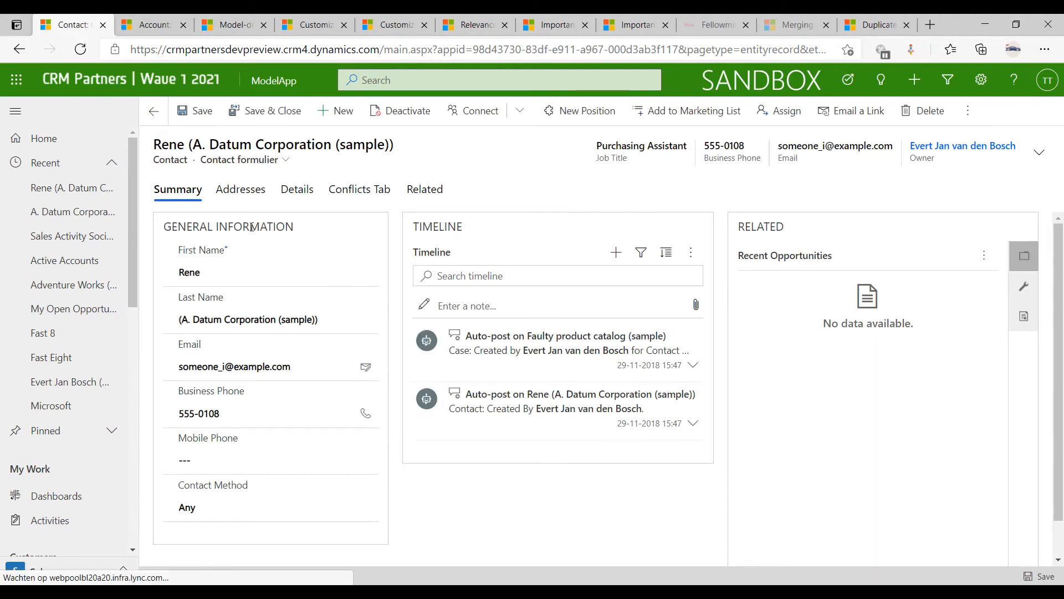
pyautogui.scroll(-1, 290, 274)
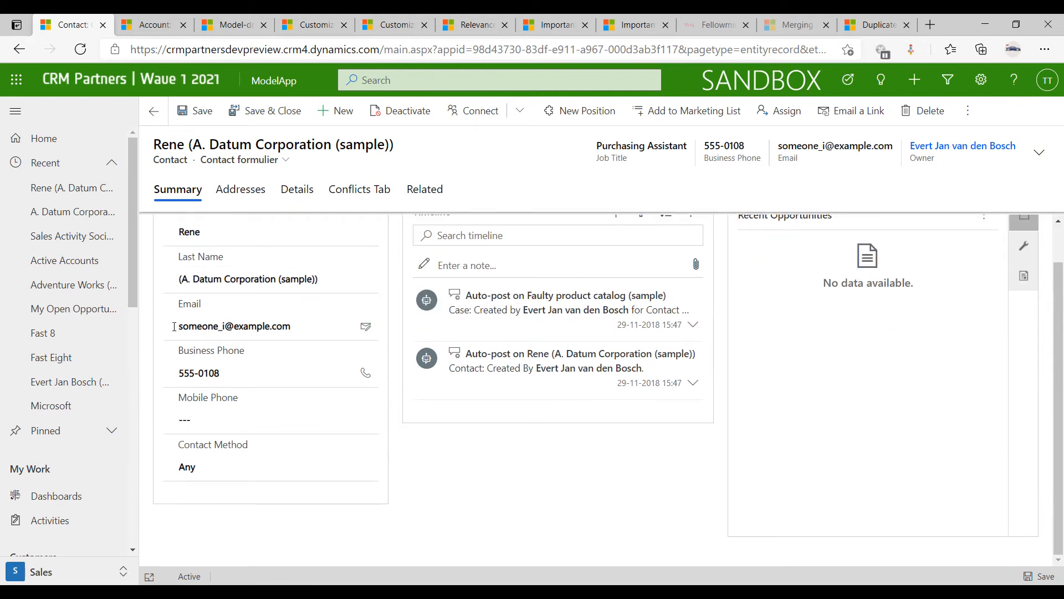
pyautogui.scroll(1, 432, 383)
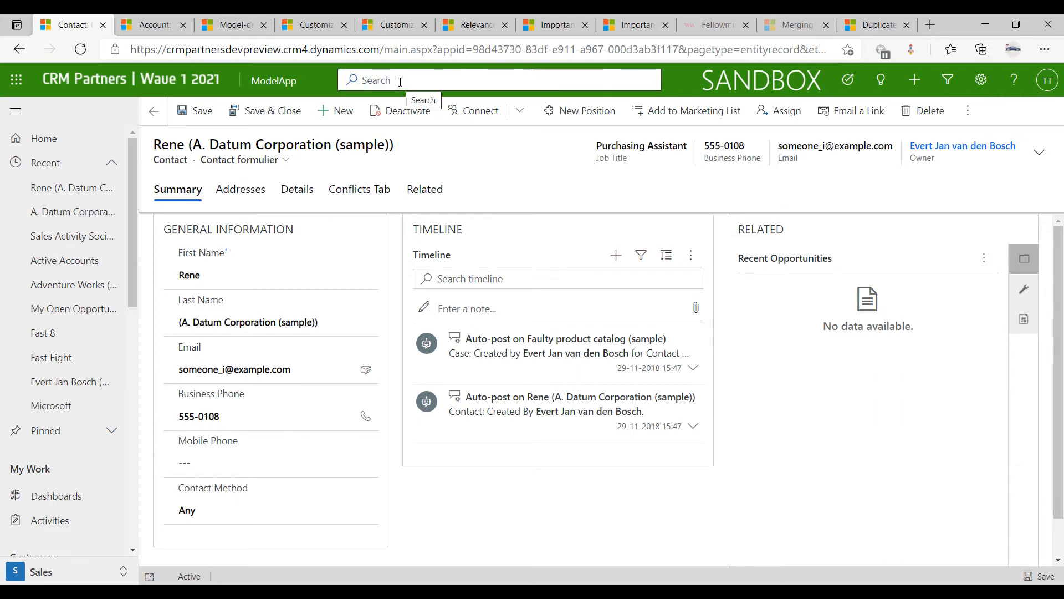
# Return to the home dashboard and search for "blue yonder" to get suggested records.
pyautogui.click(40, 138)
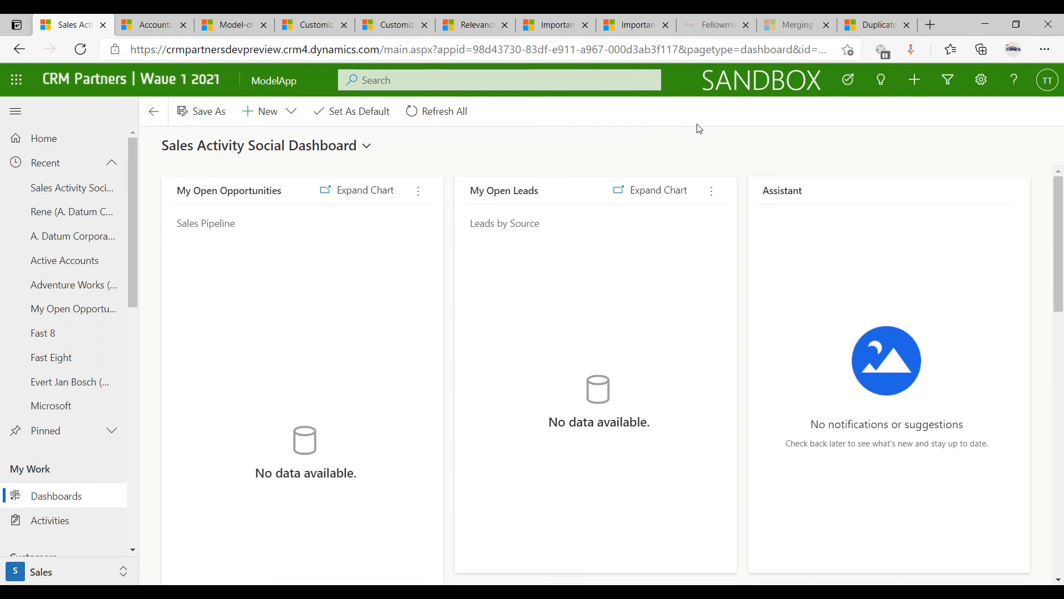
pyautogui.click(487, 83)
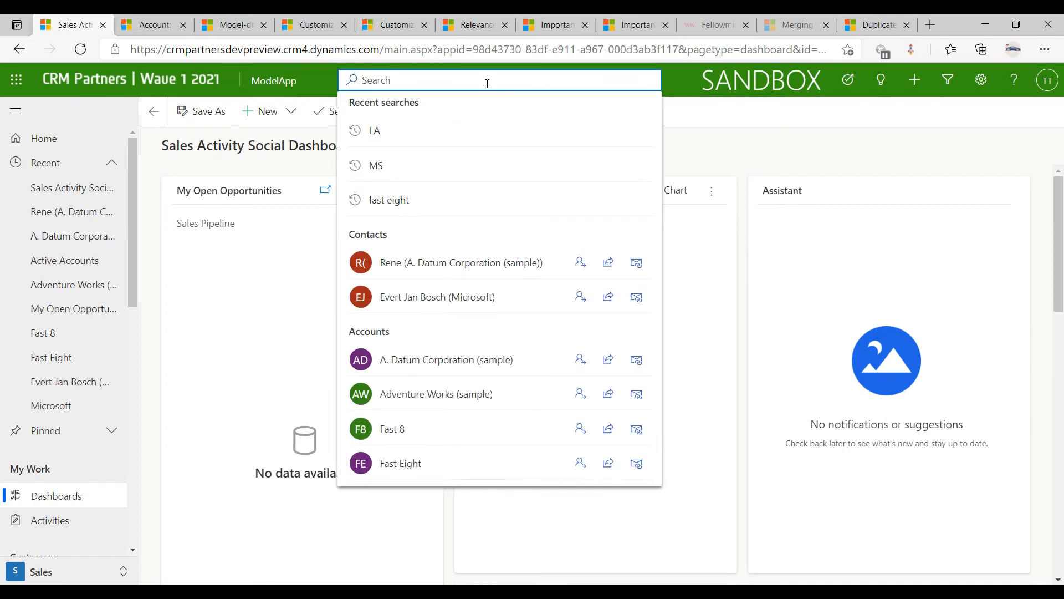
pyautogui.write('blue yonder')
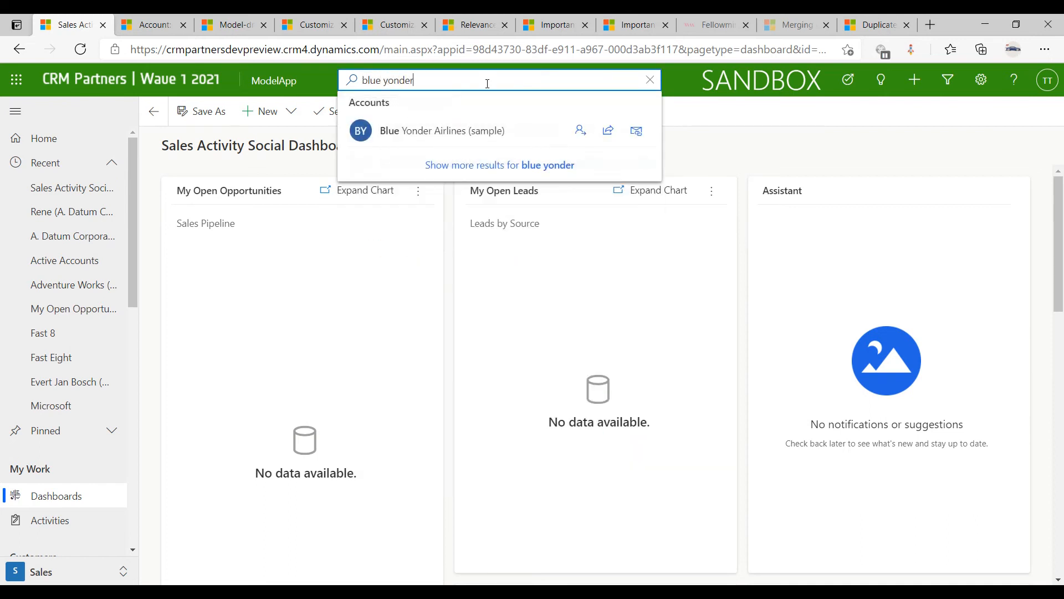
# Replace the end of the search term so it reads as the misspelled "bluw y" and check the suggestions.
pyautogui.hotkey('shift', 'Left')
pyautogui.hotkey('shift', 'Left')
pyautogui.hotkey('shift', 'Left')
pyautogui.hotkey('shift', 'Left')
pyautogui.hotkey('shift', 'Left')
pyautogui.hotkey('shift', 'Left')
pyautogui.hotkey('shift', 'Left')
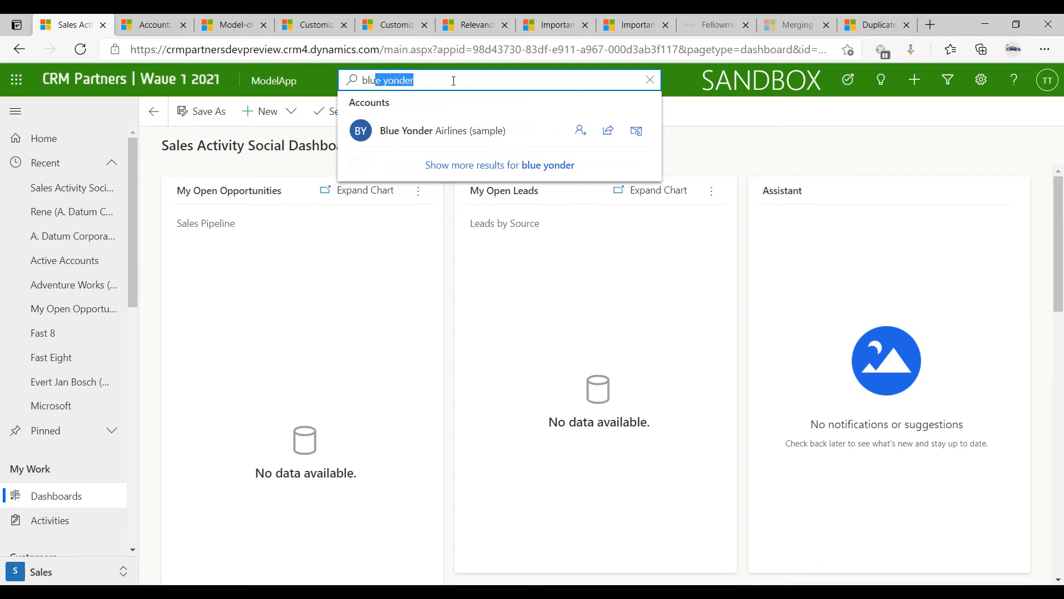
pyautogui.press('BackSpace')
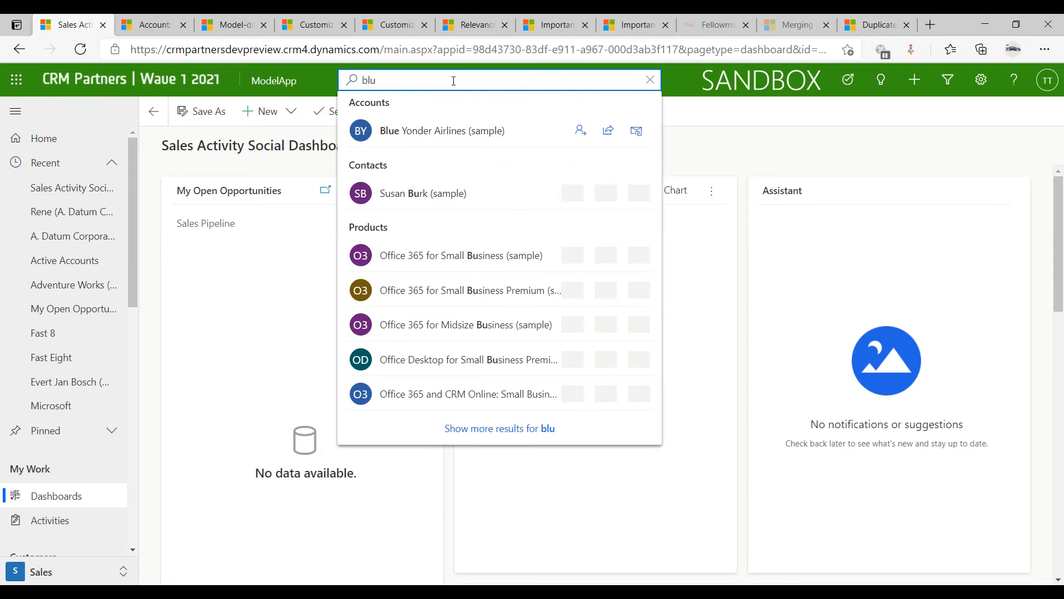
pyautogui.write('w')
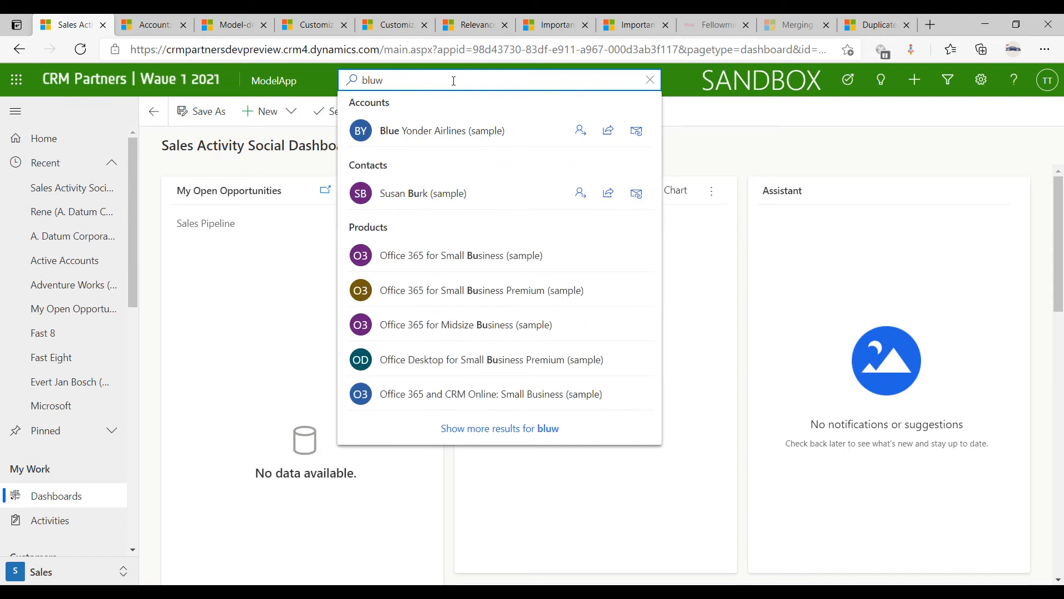
pyautogui.write(' y')
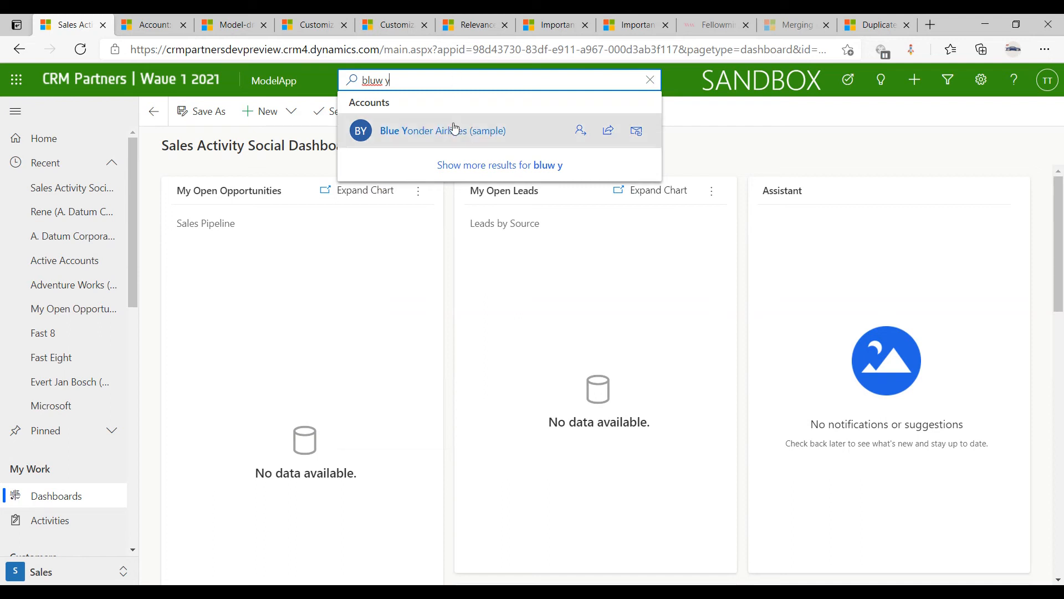
# Clear the misspelled search term and run a full search for the abbreviation "MS".
pyautogui.click(650, 82)
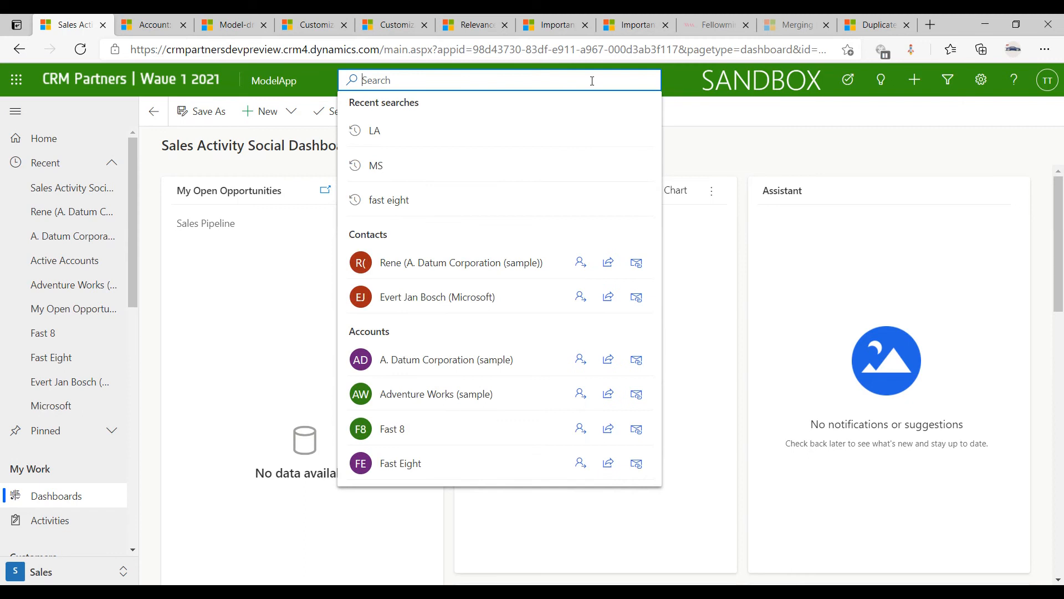
pyautogui.write('MS')
pyautogui.press('Return')
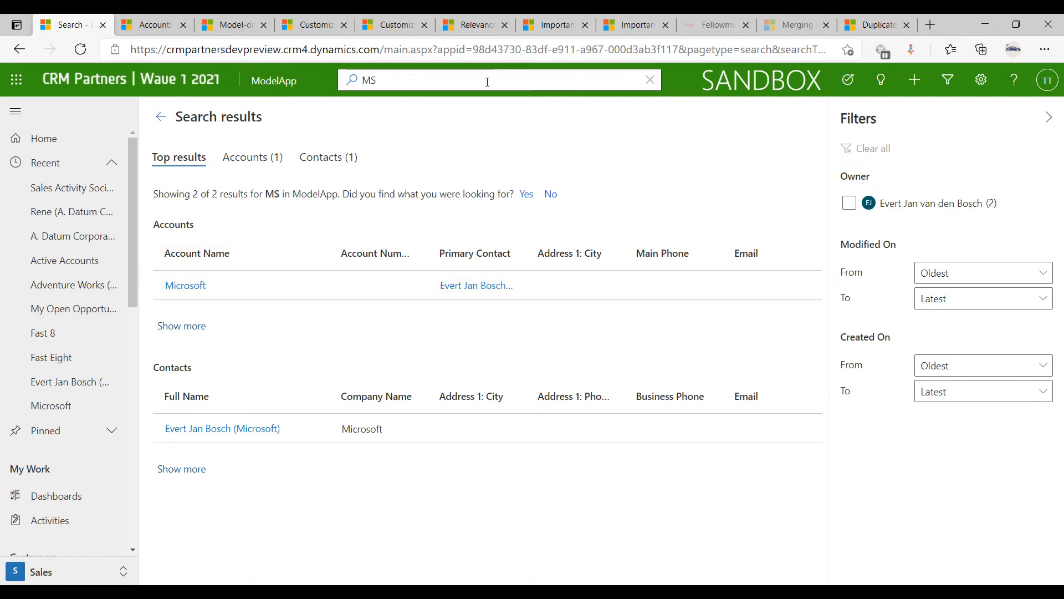
# Rerun the recent search for "LA" and select the city of the account in the results.
pyautogui.click(434, 83)
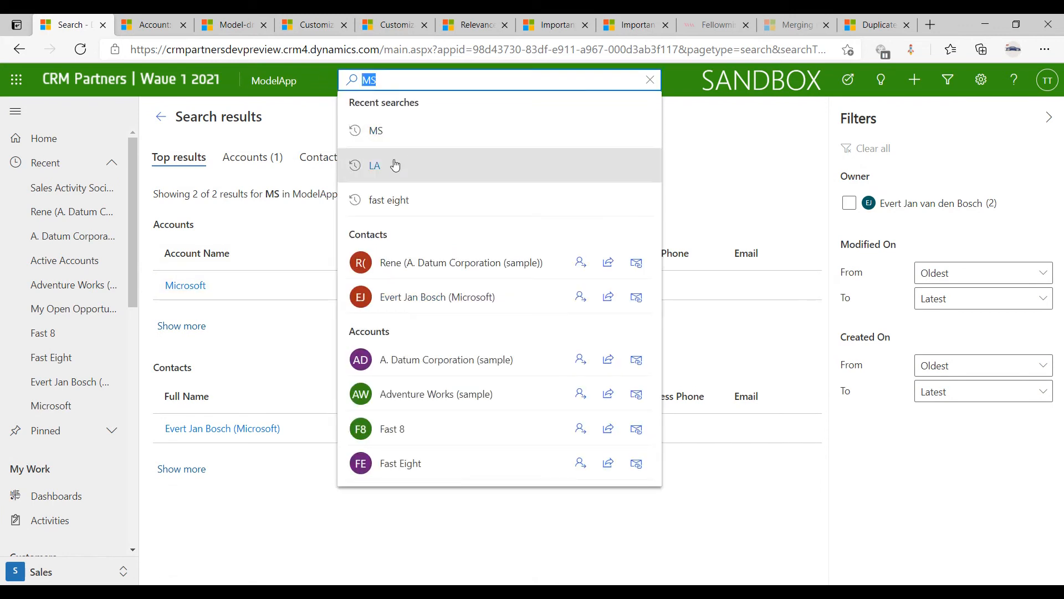
pyautogui.click(397, 166)
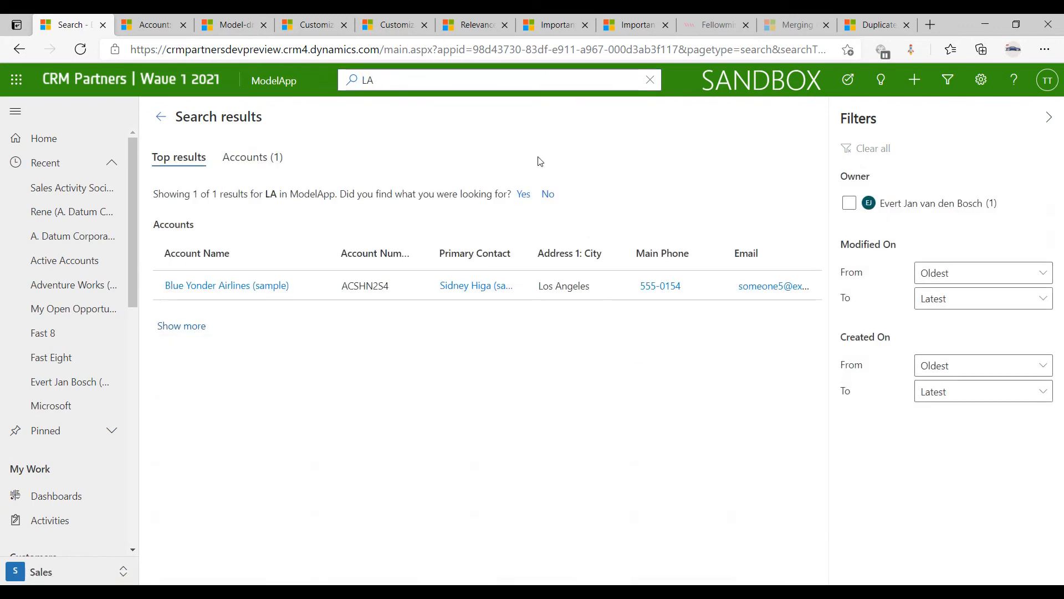
pyautogui.click(572, 292)
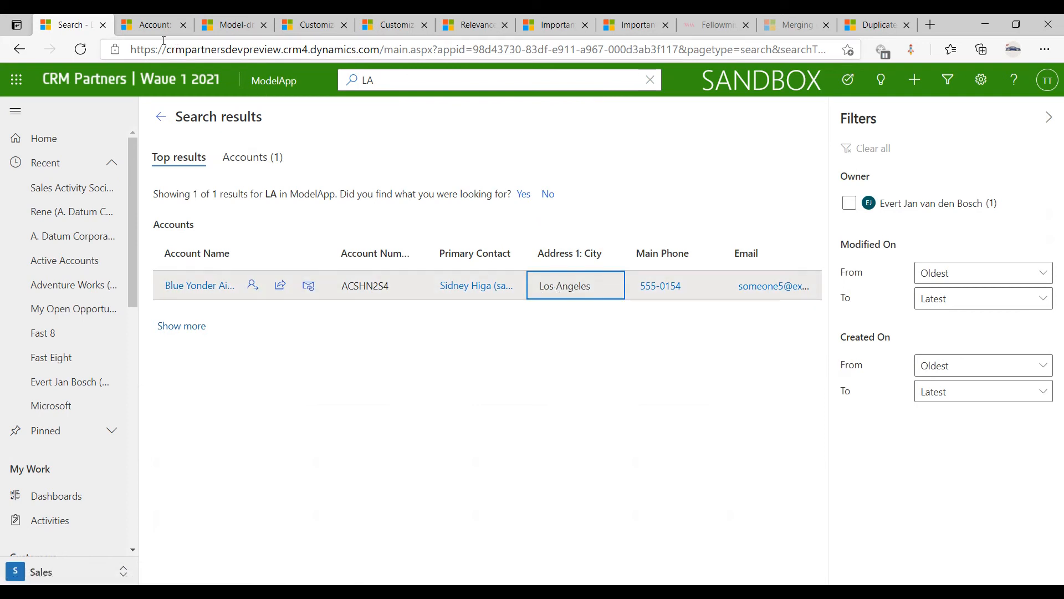
# Switch to the old sandbox and run categorized searches for "LA" and "Los angeles".
pyautogui.hotkey('ctrl', 'Tab')
pyautogui.click(813, 79)
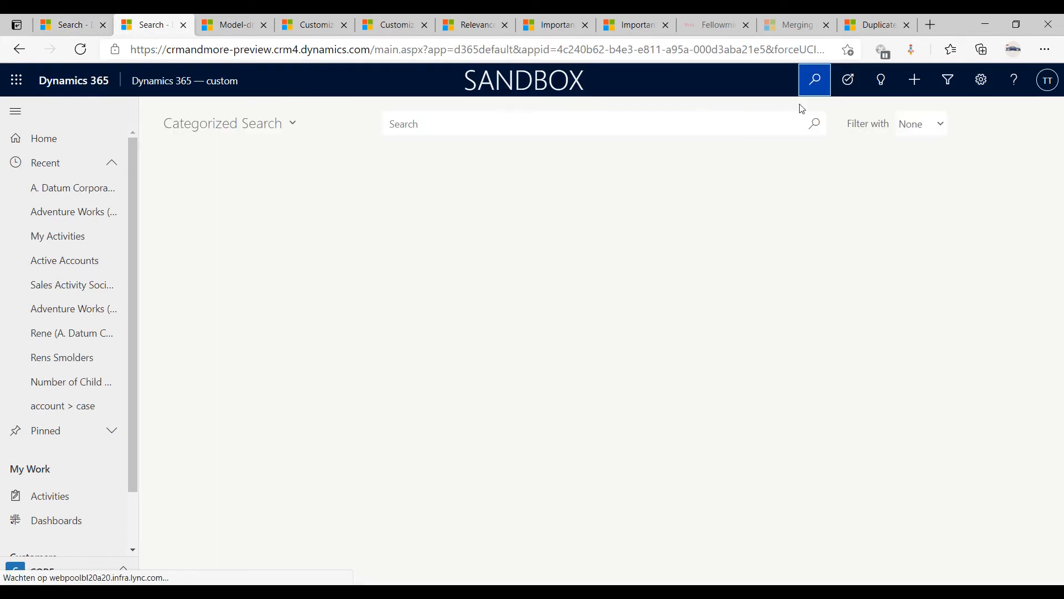
pyautogui.click(437, 124)
pyautogui.write('LA')
pyautogui.press('Return')
pyautogui.write('os angeles')
pyautogui.press('Return')
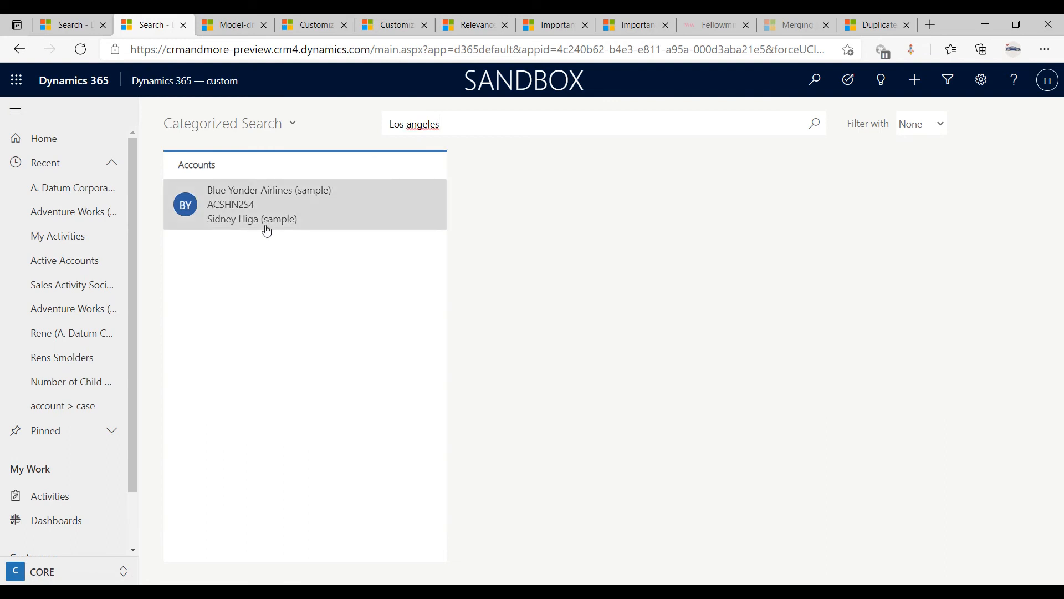
# Return to the Wave 1 2021 sandbox and search for "fast 8".
pyautogui.click(89, 25)
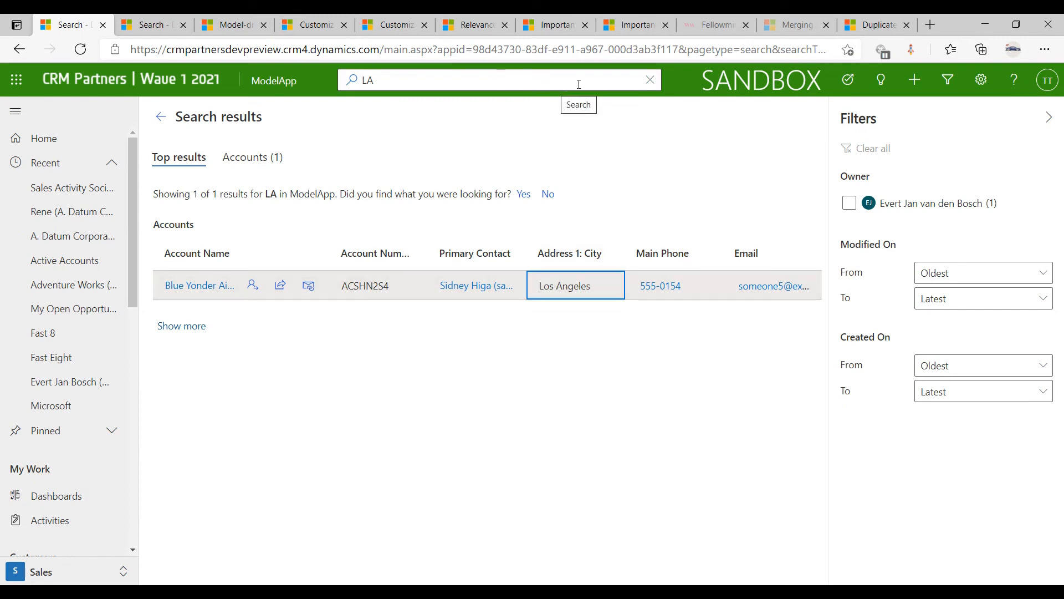
pyautogui.click(706, 112)
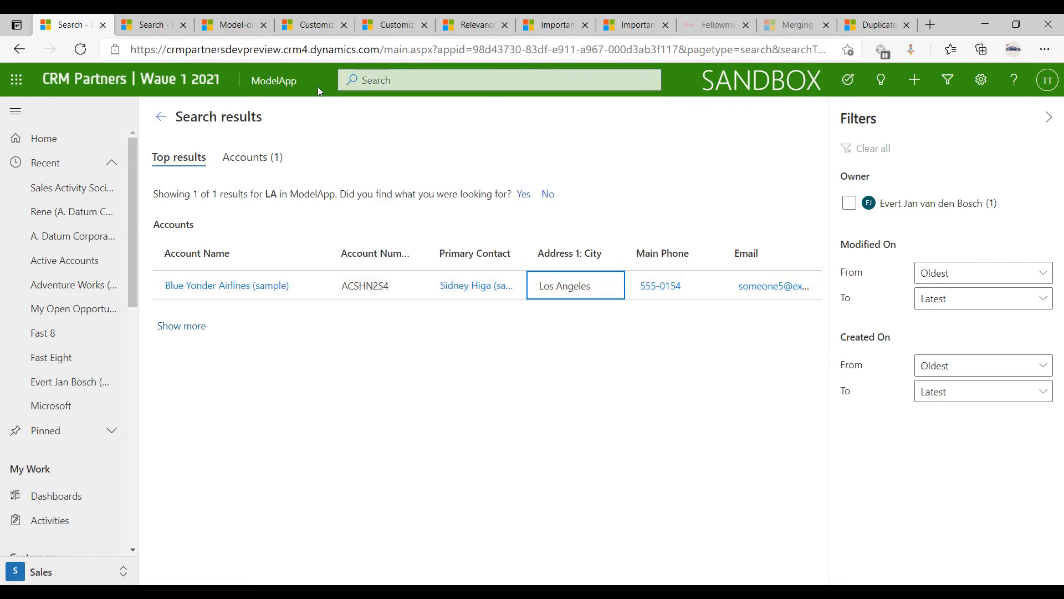
pyautogui.click(448, 78)
pyautogui.write('fast')
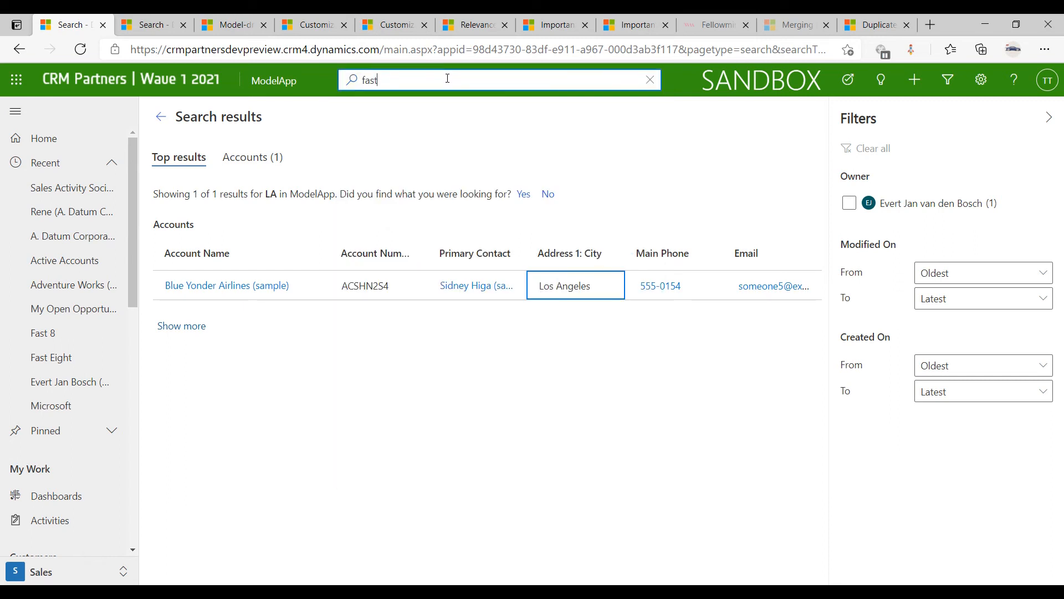
pyautogui.write(' 8')
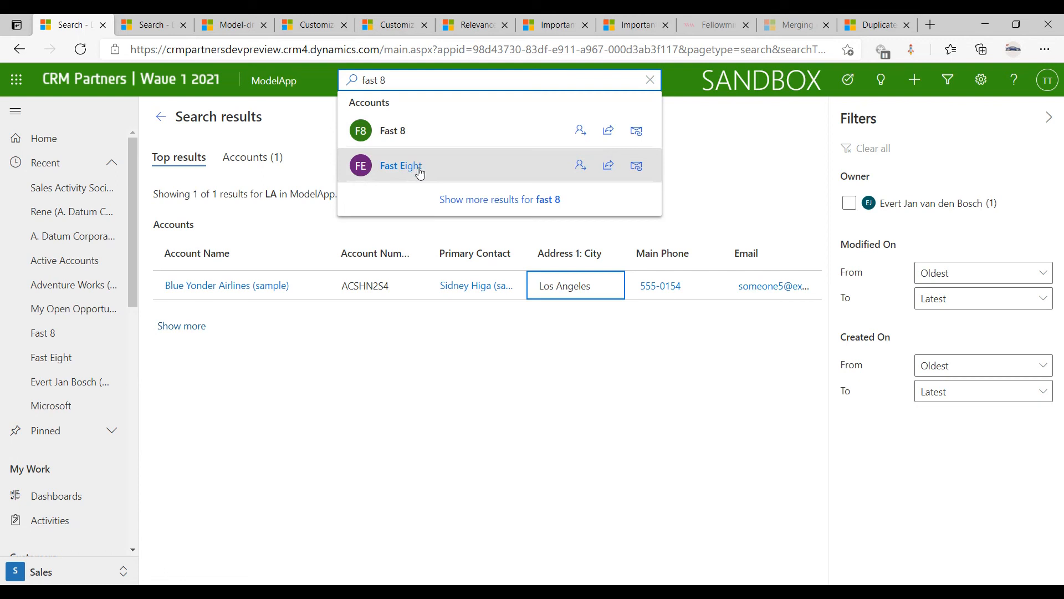
pyautogui.press('Return')
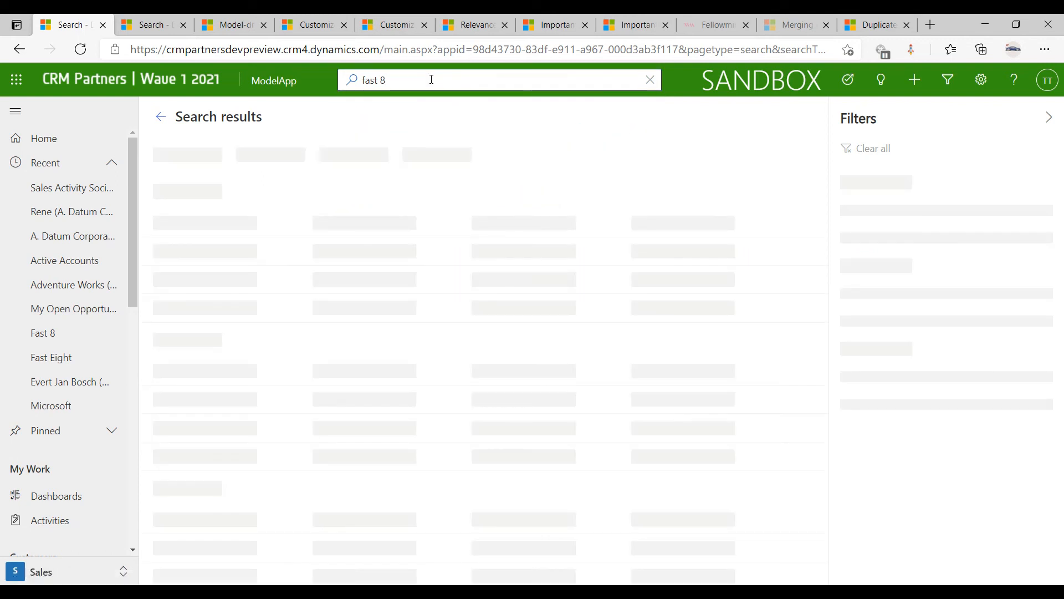
# Replace the digit in the search term with a word and search for "fast eight".
pyautogui.click(396, 83)
pyautogui.press('BackSpace')
pyautogui.write('eight')
pyautogui.press('Return')
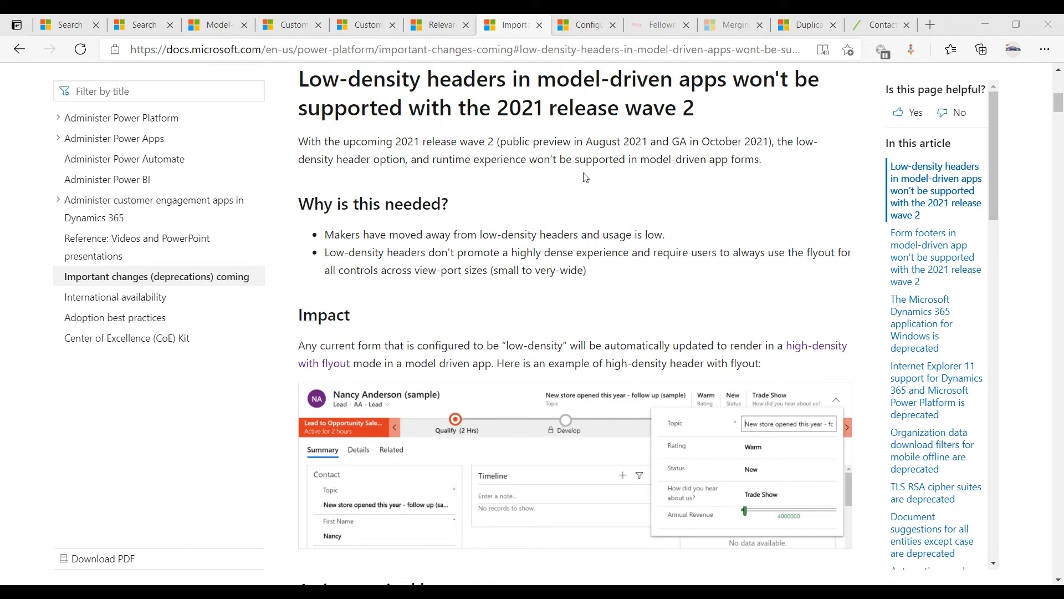
# Read the low-density header deprecation notice and compare the high-density and low-density flyouts in the Configure header properties article.
pyautogui.scroll(-3, 598, 153)
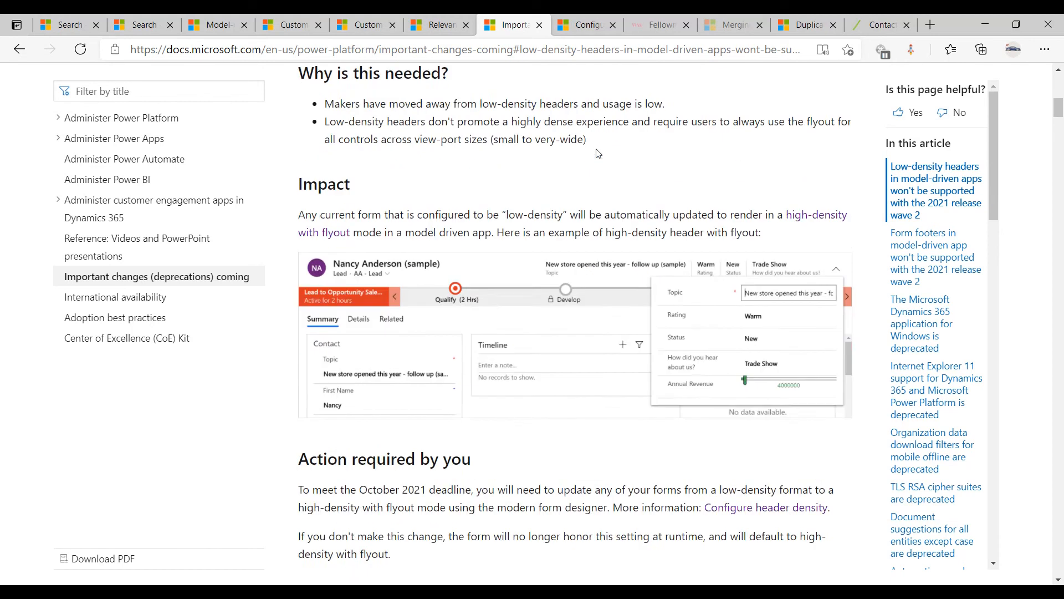
pyautogui.scroll(1, 598, 154)
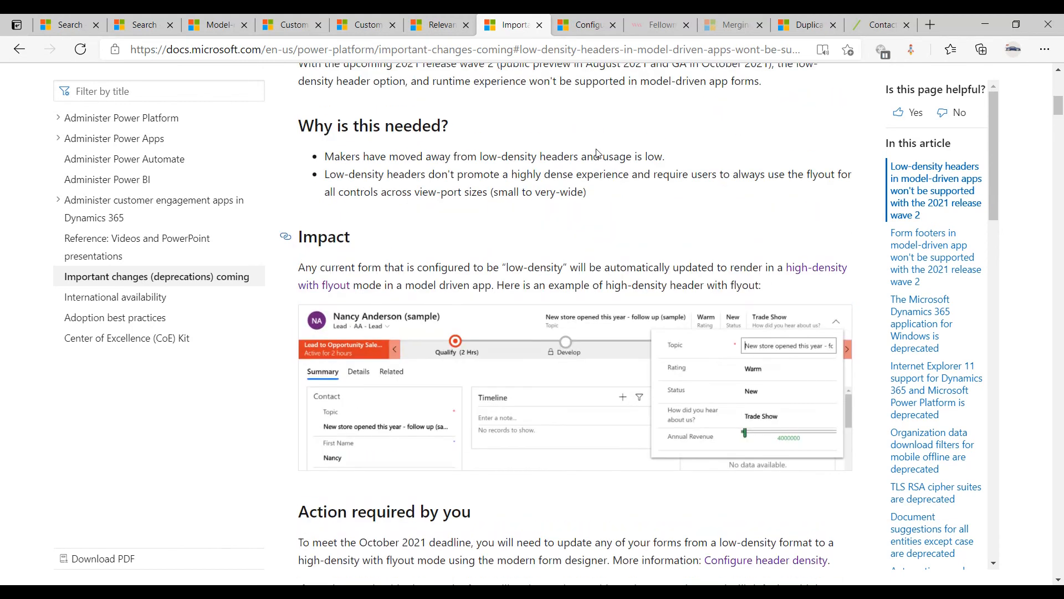
pyautogui.click(589, 26)
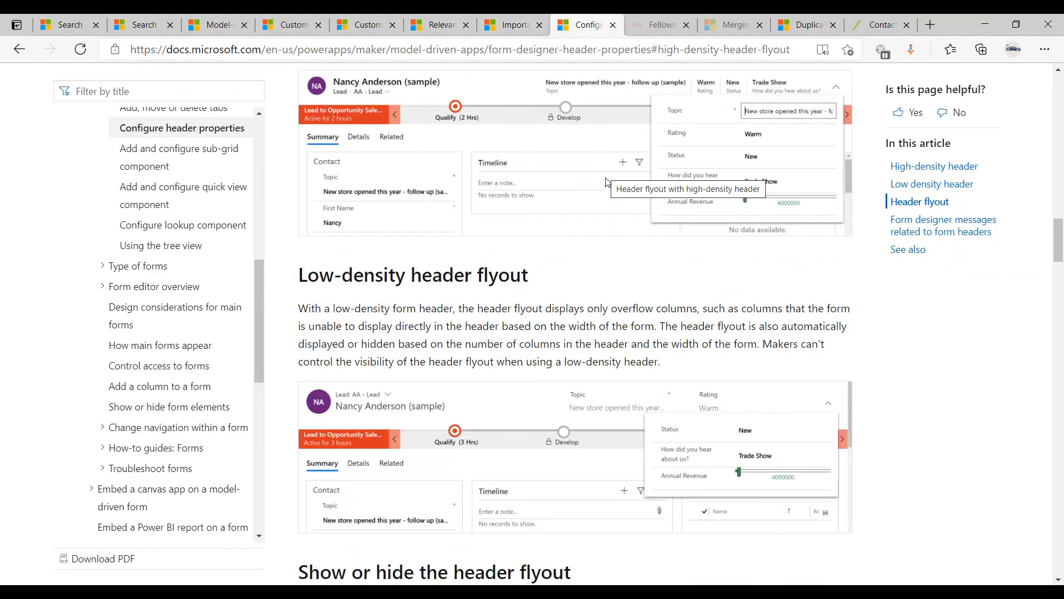
pyautogui.scroll(3, 608, 187)
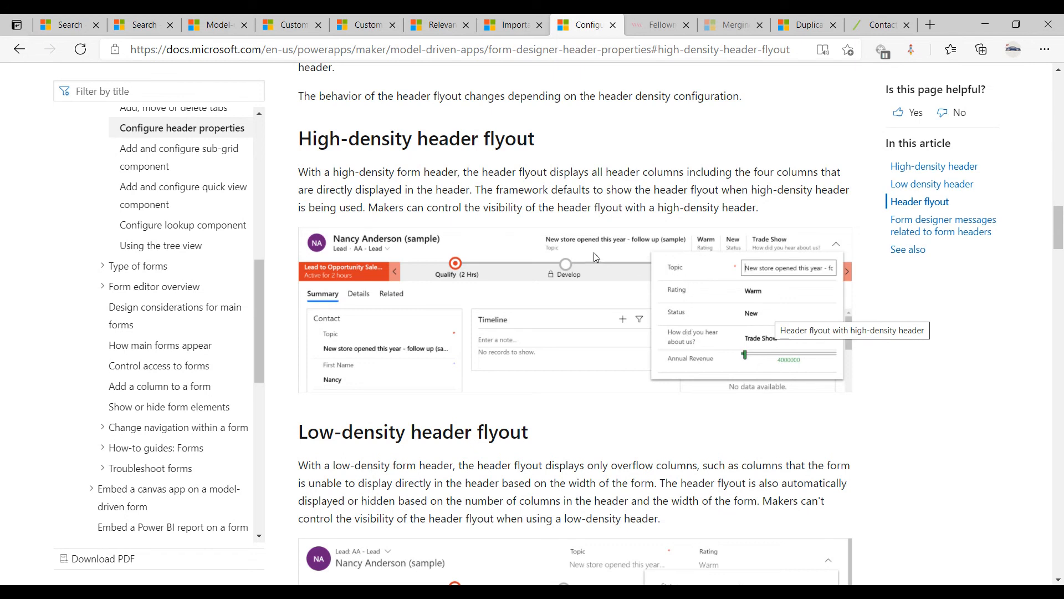
pyautogui.scroll(-5, 707, 255)
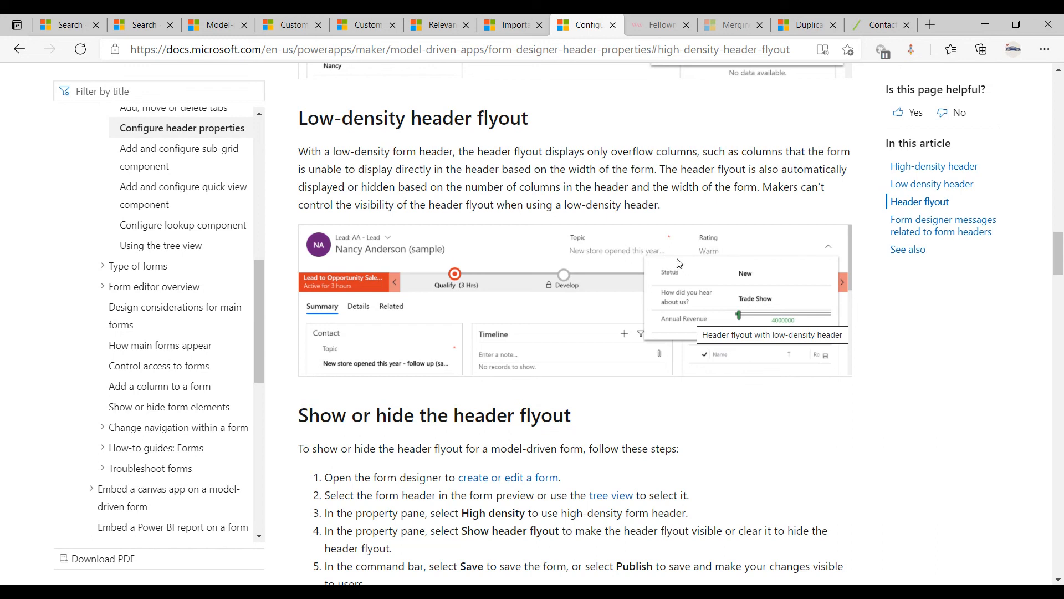
pyautogui.scroll(3, 680, 263)
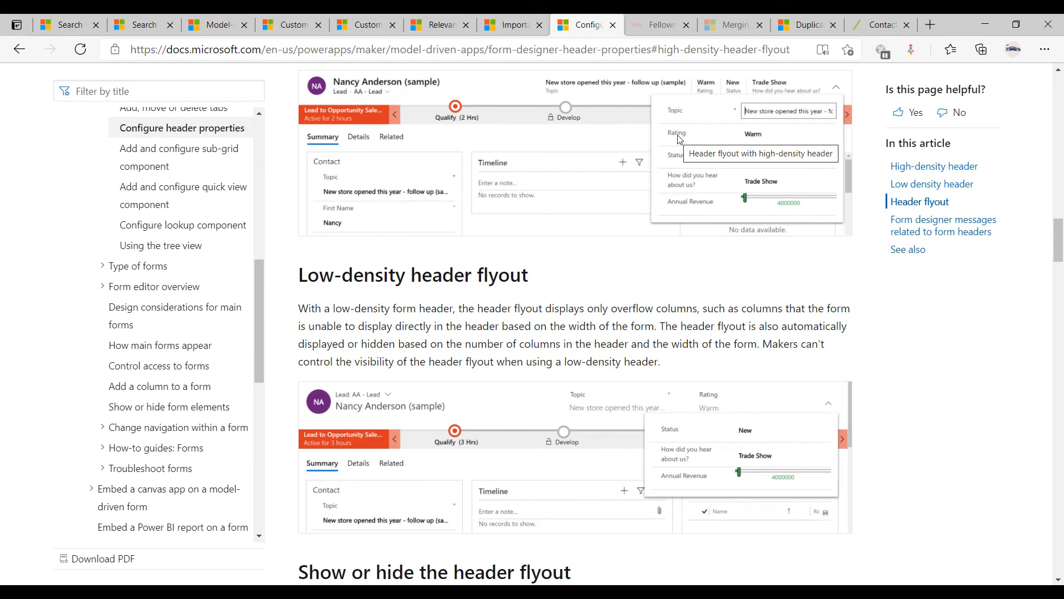
pyautogui.scroll(3, 679, 138)
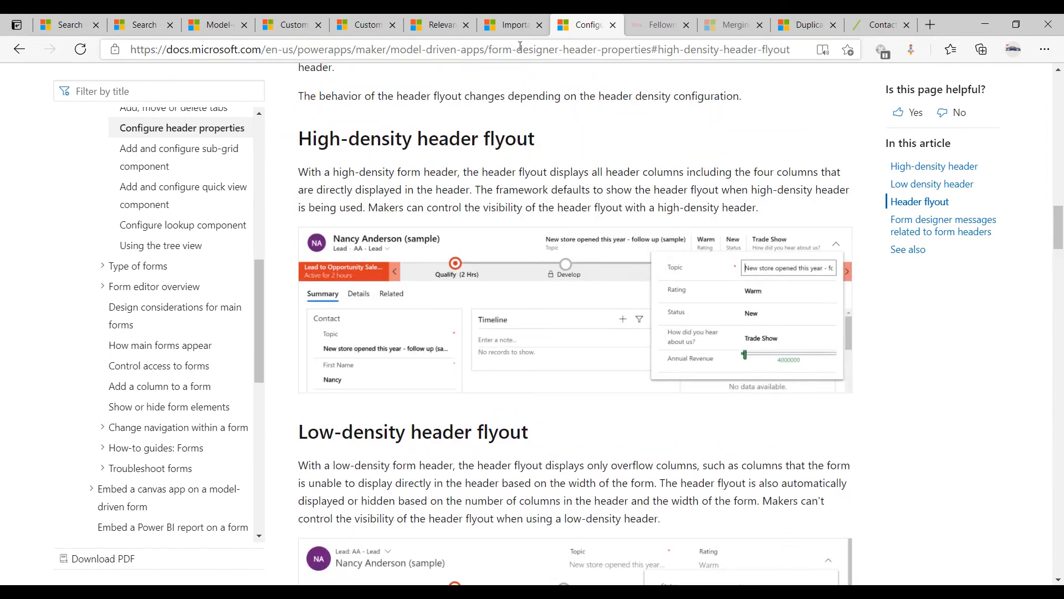
# Read the form footers deprecation section, highlight its "Why is this needed?" reasons, and switch to the presentation's Contact slide.
pyautogui.click(510, 25)
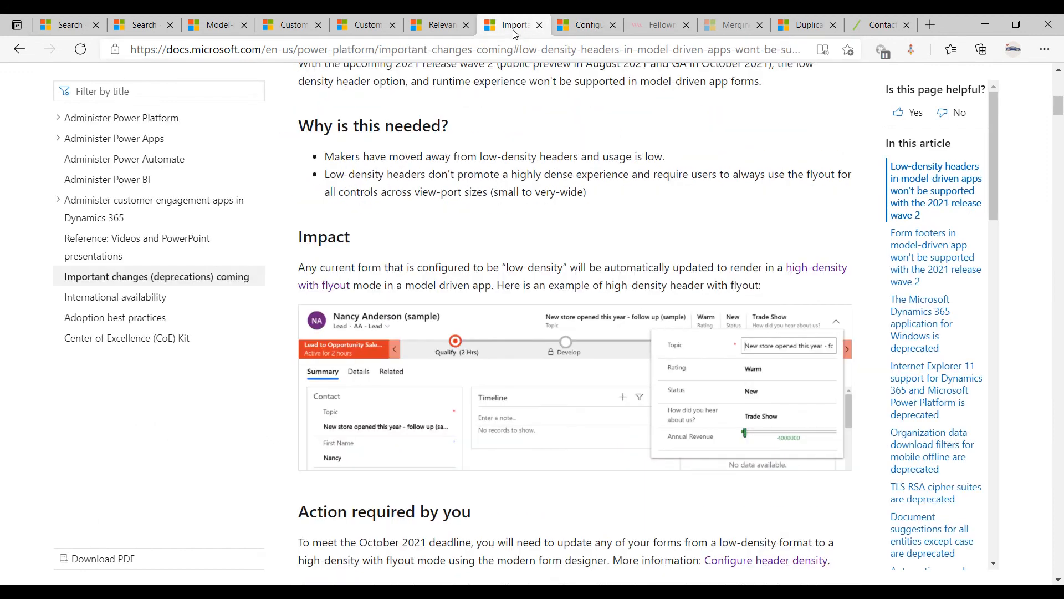
pyautogui.click(897, 247)
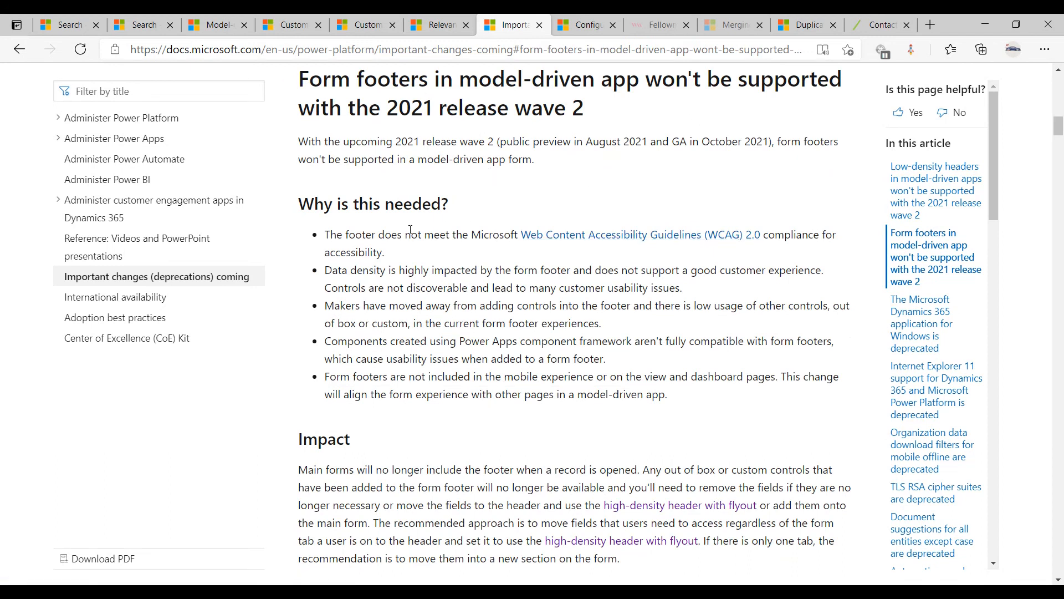
pyautogui.moveTo(284, 203); pyautogui.dragTo(675, 395)
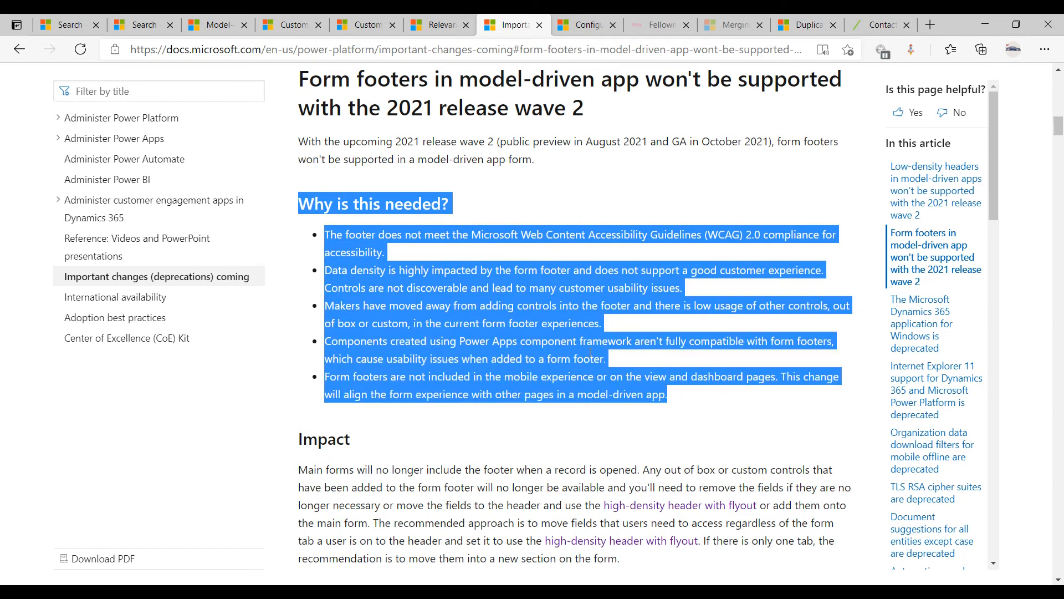
pyautogui.click(480, 304)
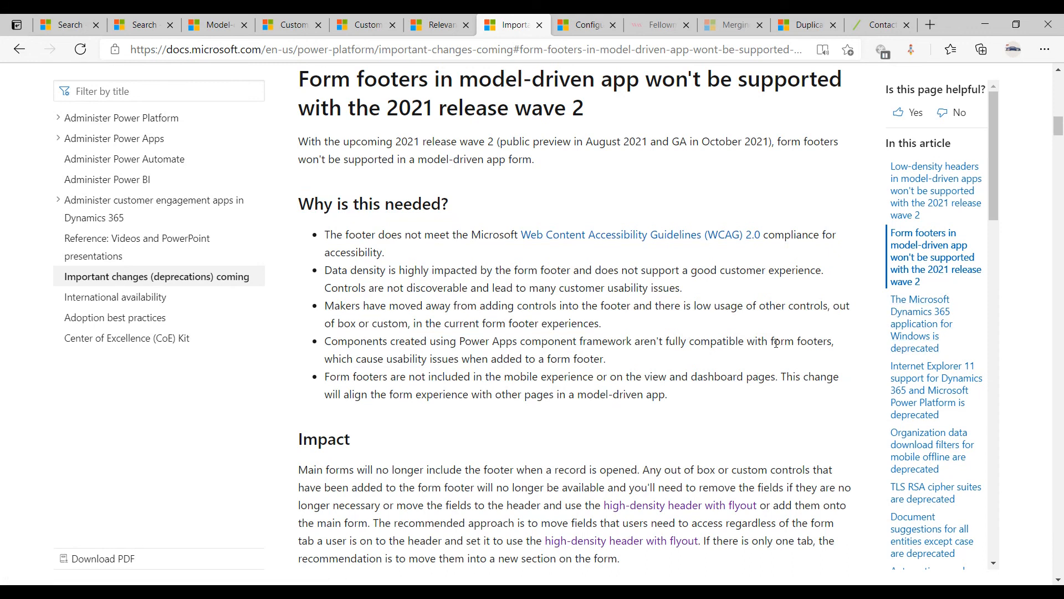
pyautogui.scroll(-2, 779, 345)
pyautogui.scroll(2, 781, 347)
pyautogui.hotkey('alt', 'Tab')
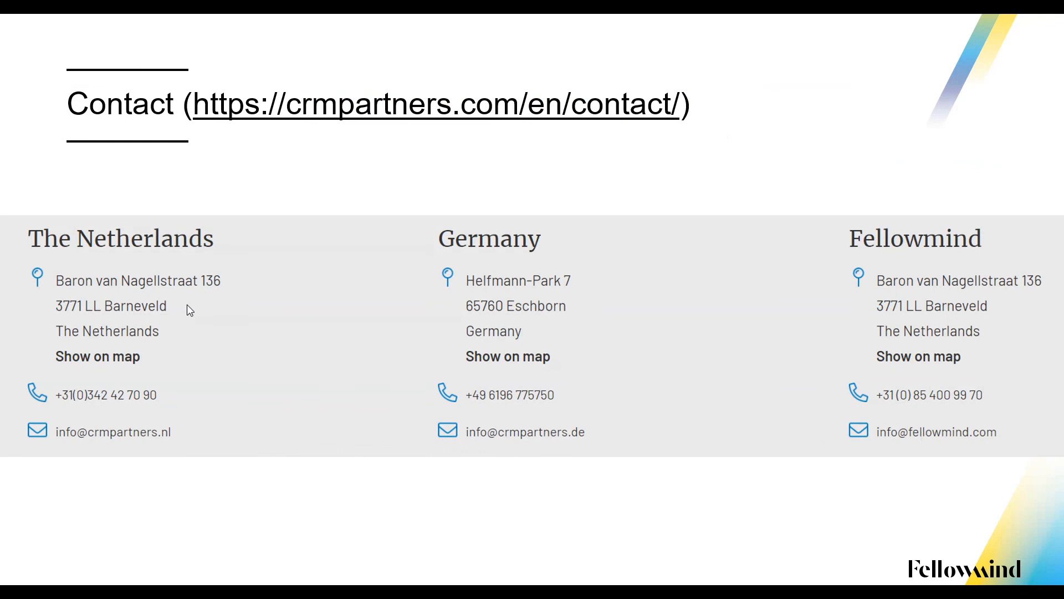